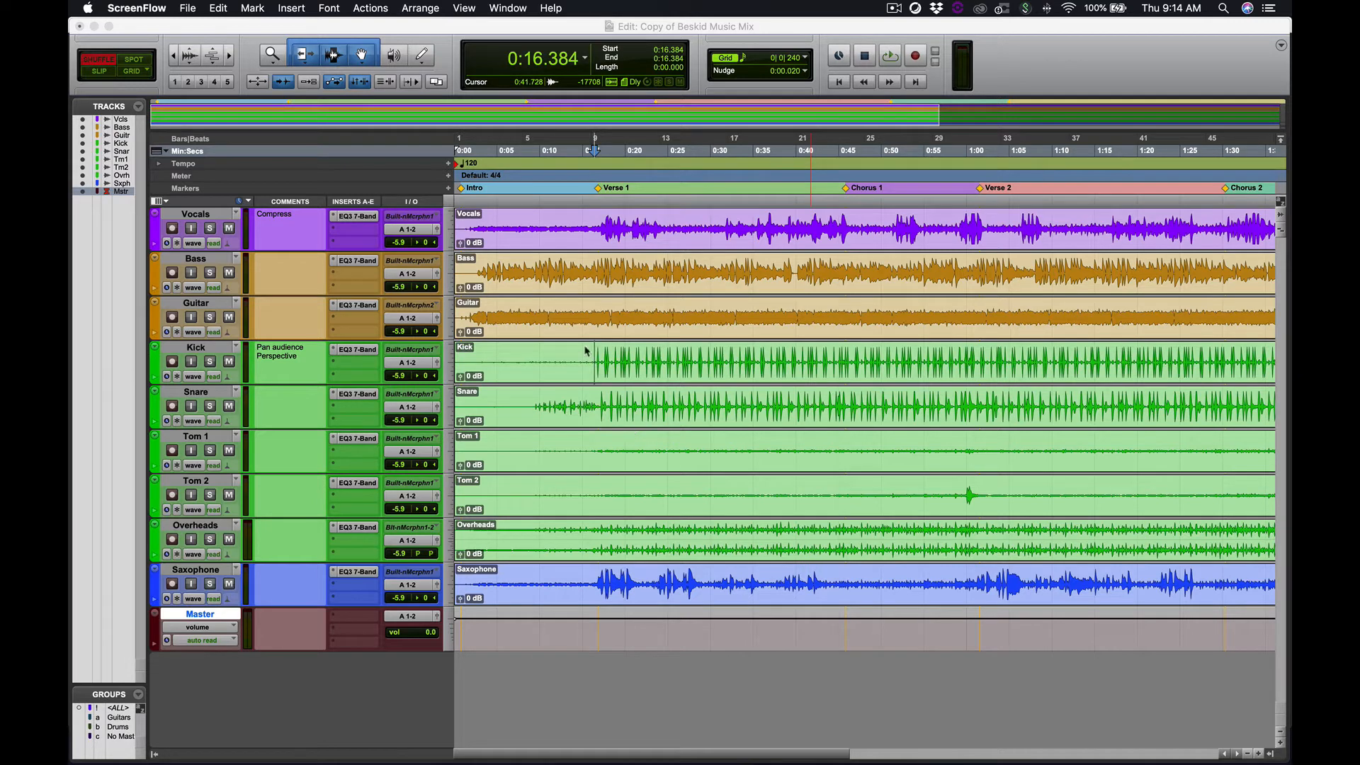
Solo the Vocals track and audition it from about 0:13.4 into the start of Verse 1.
click(210, 228)
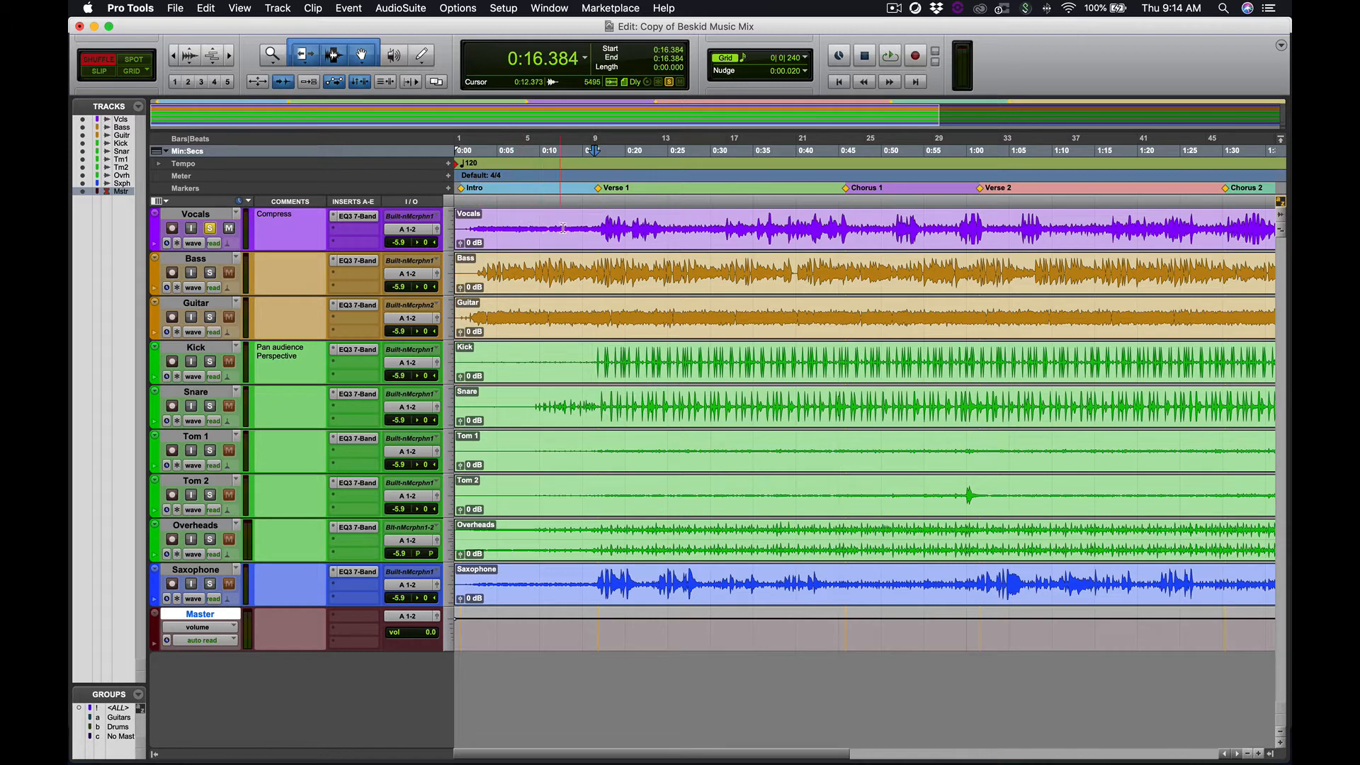
drag(601, 228, 663, 226)
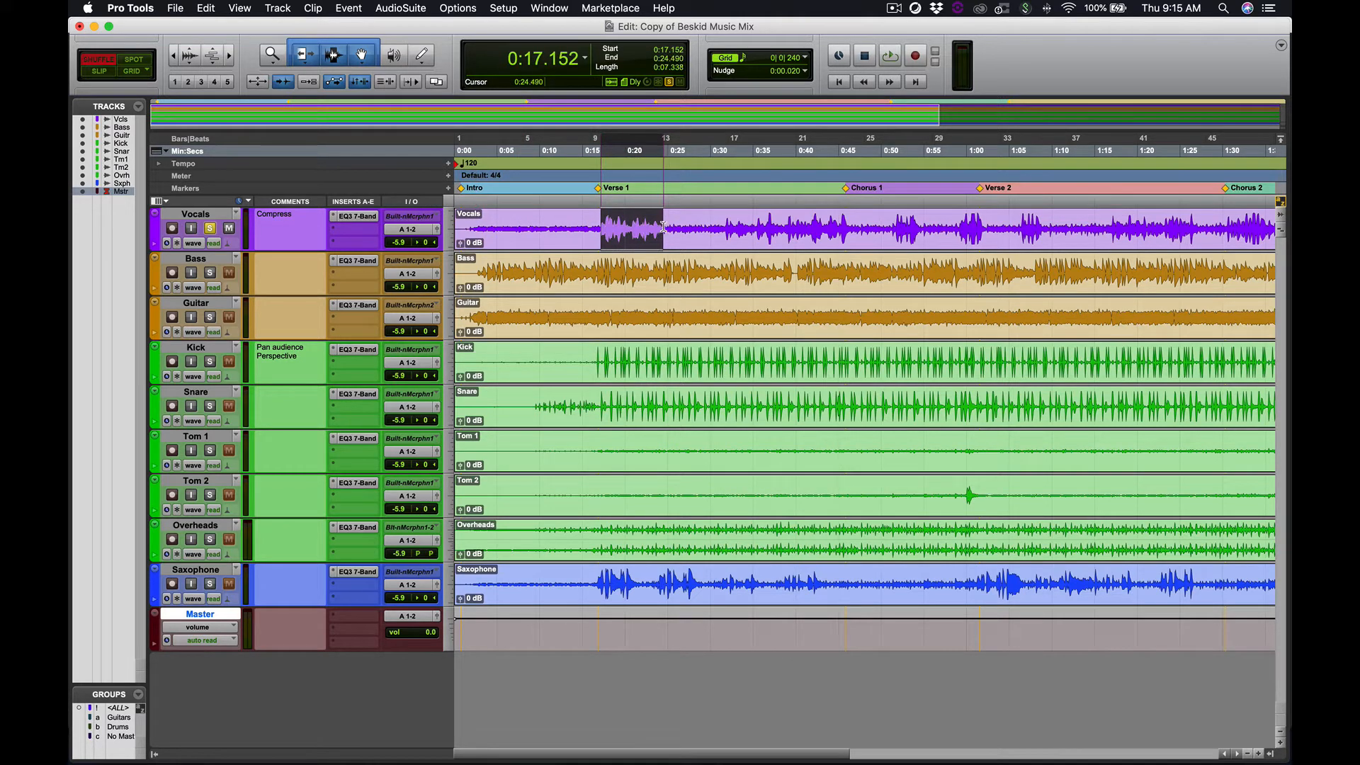
click(568, 152)
key(space)
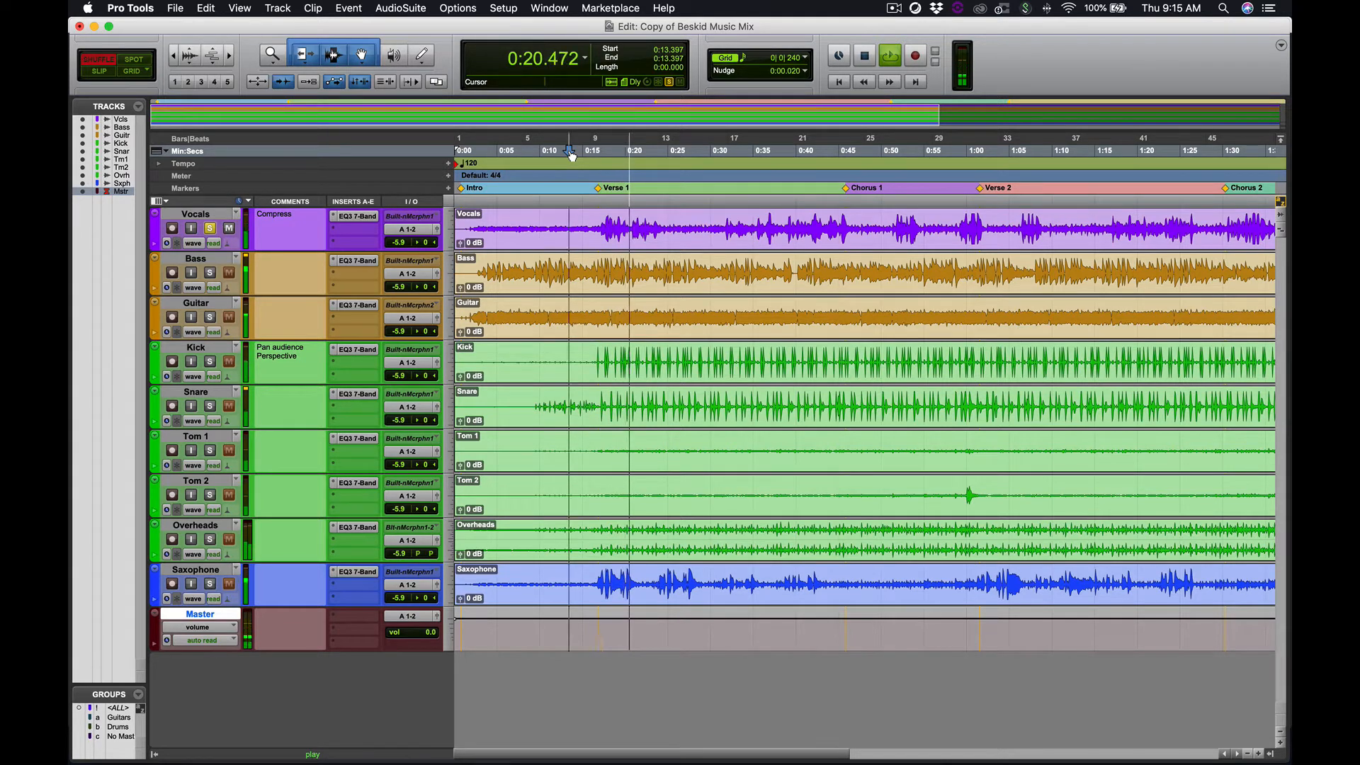
key(space)
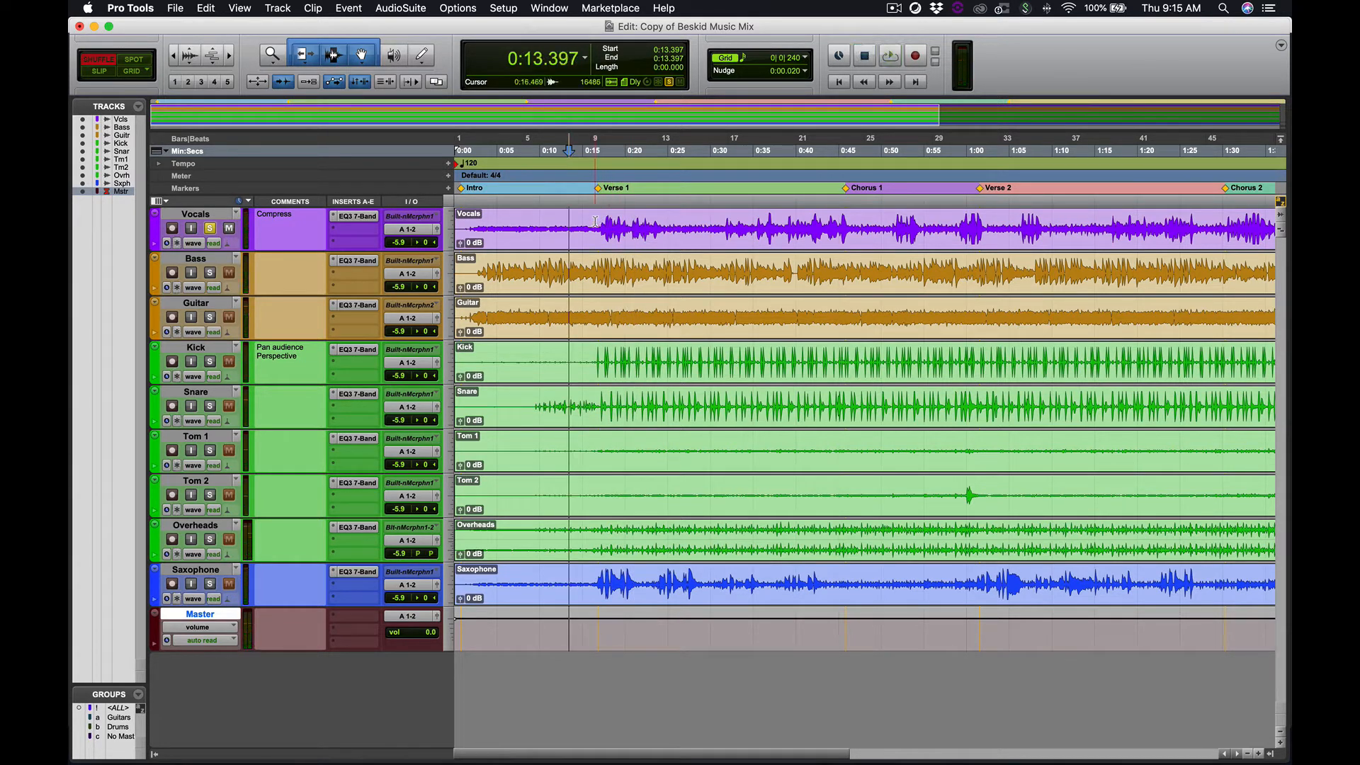
Highlight the opening Verse 1 phrase and the whole clip on the Vocals track, and unsolo the track.
drag(595, 221, 668, 227)
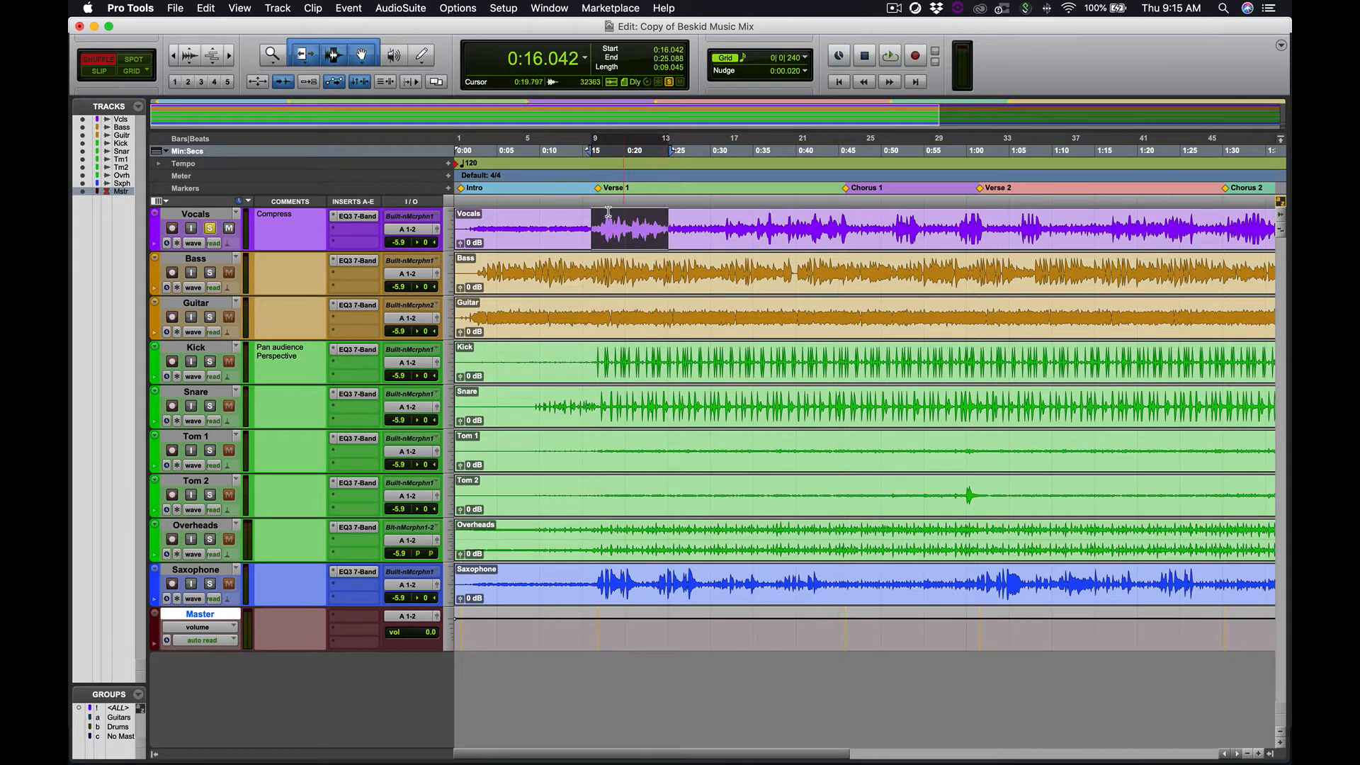
drag(602, 222, 664, 222)
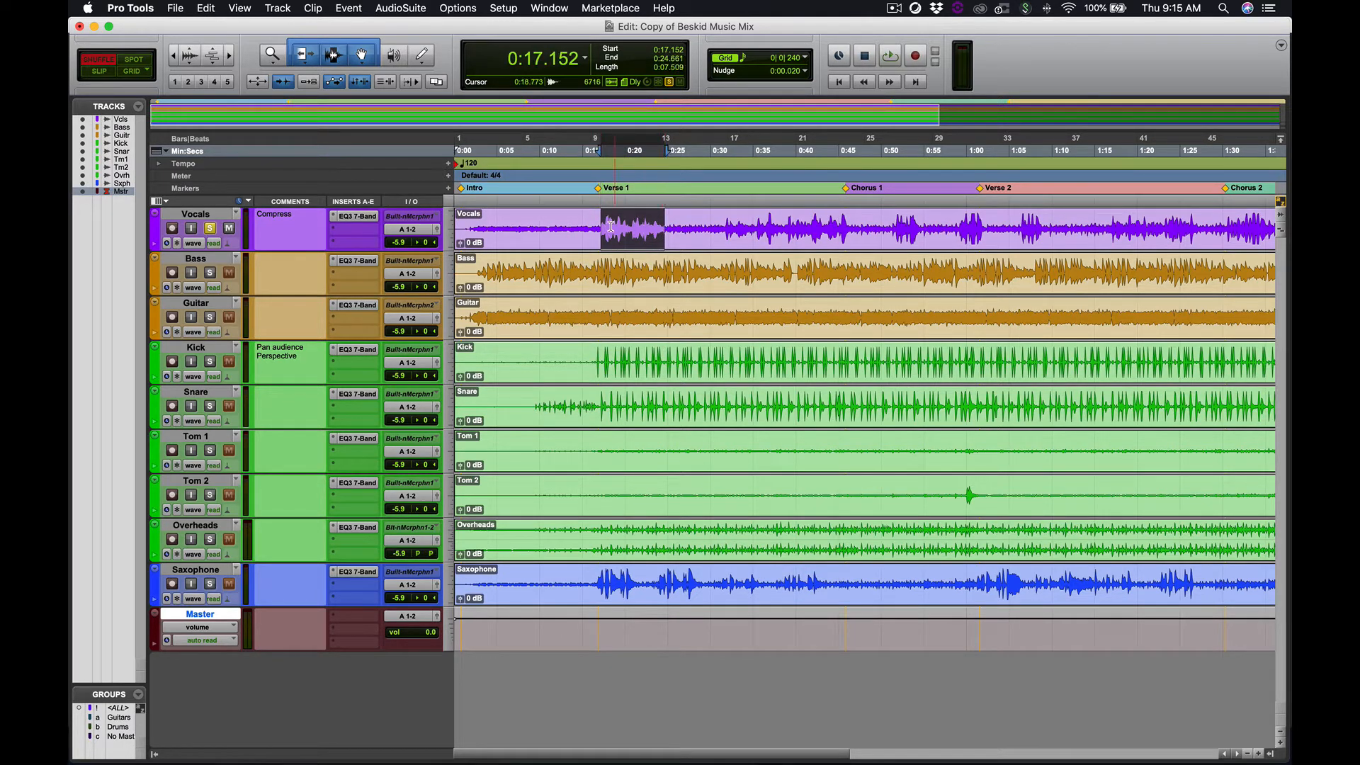
click(550, 224)
drag(458, 228, 429, 236)
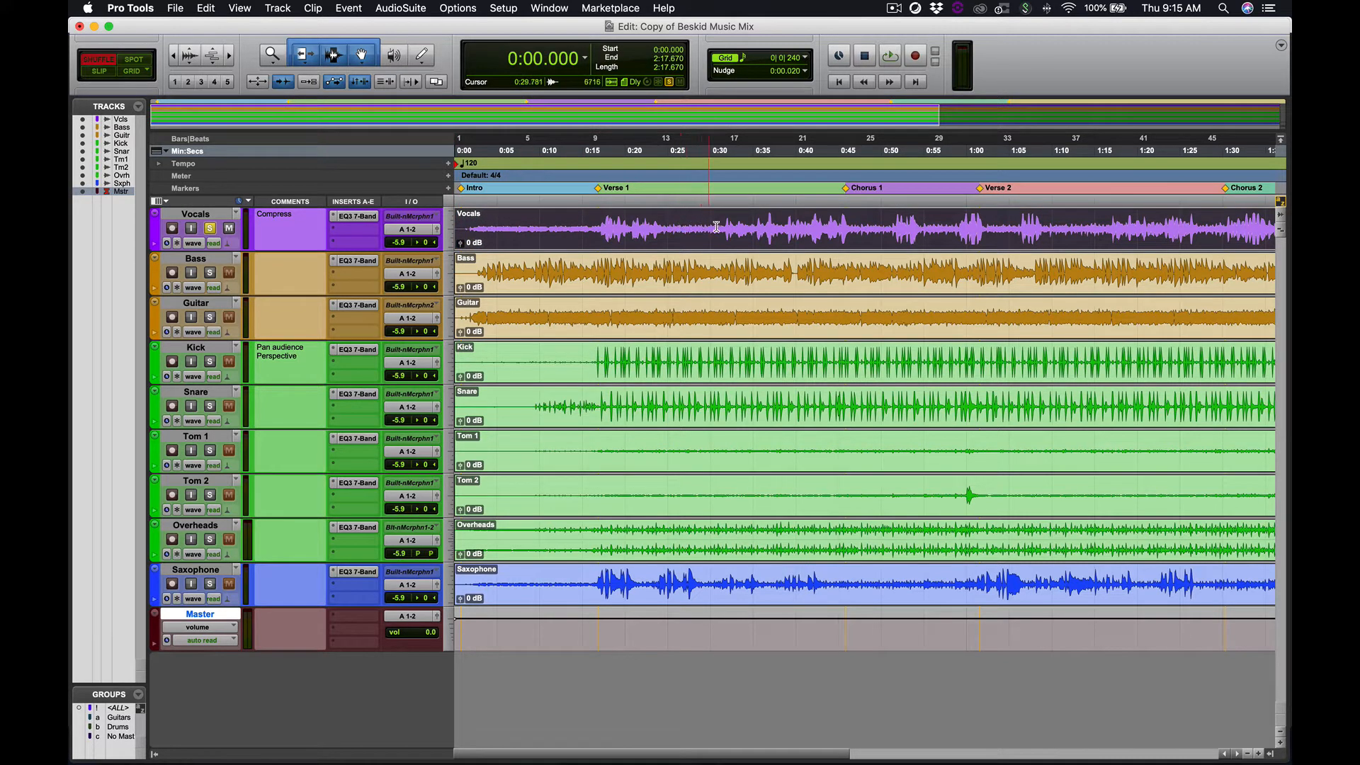
click(210, 229)
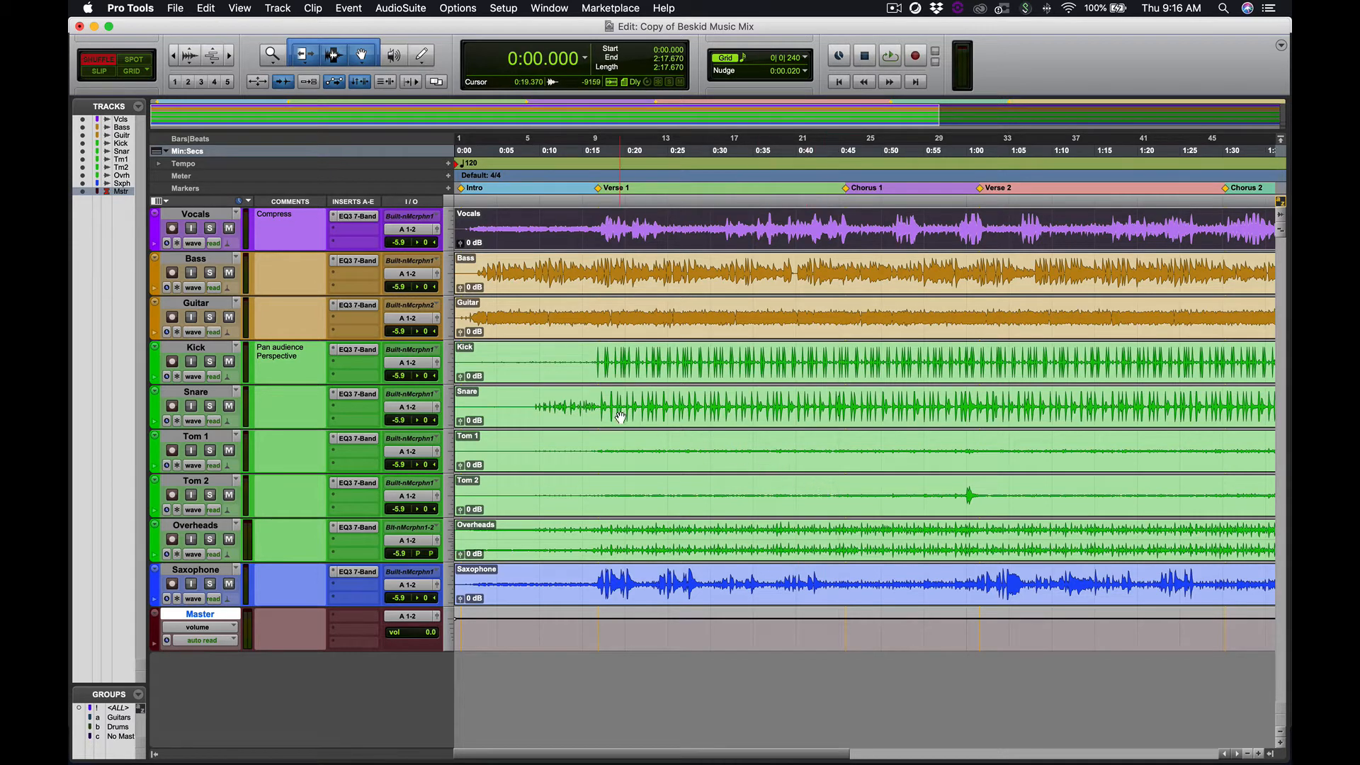
Solo the Kick track and place the playback start at the beginning of Verse 1, about 0:16.4.
click(210, 362)
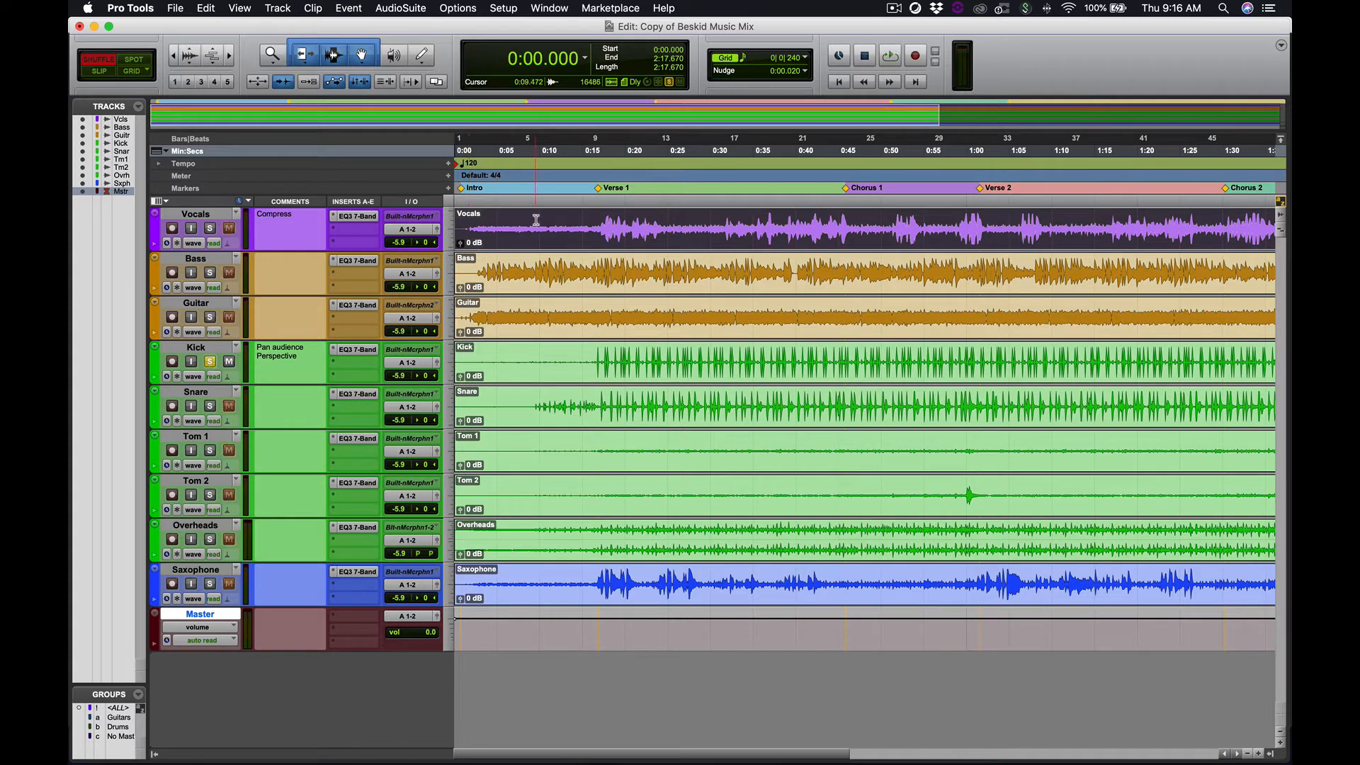
click(598, 150)
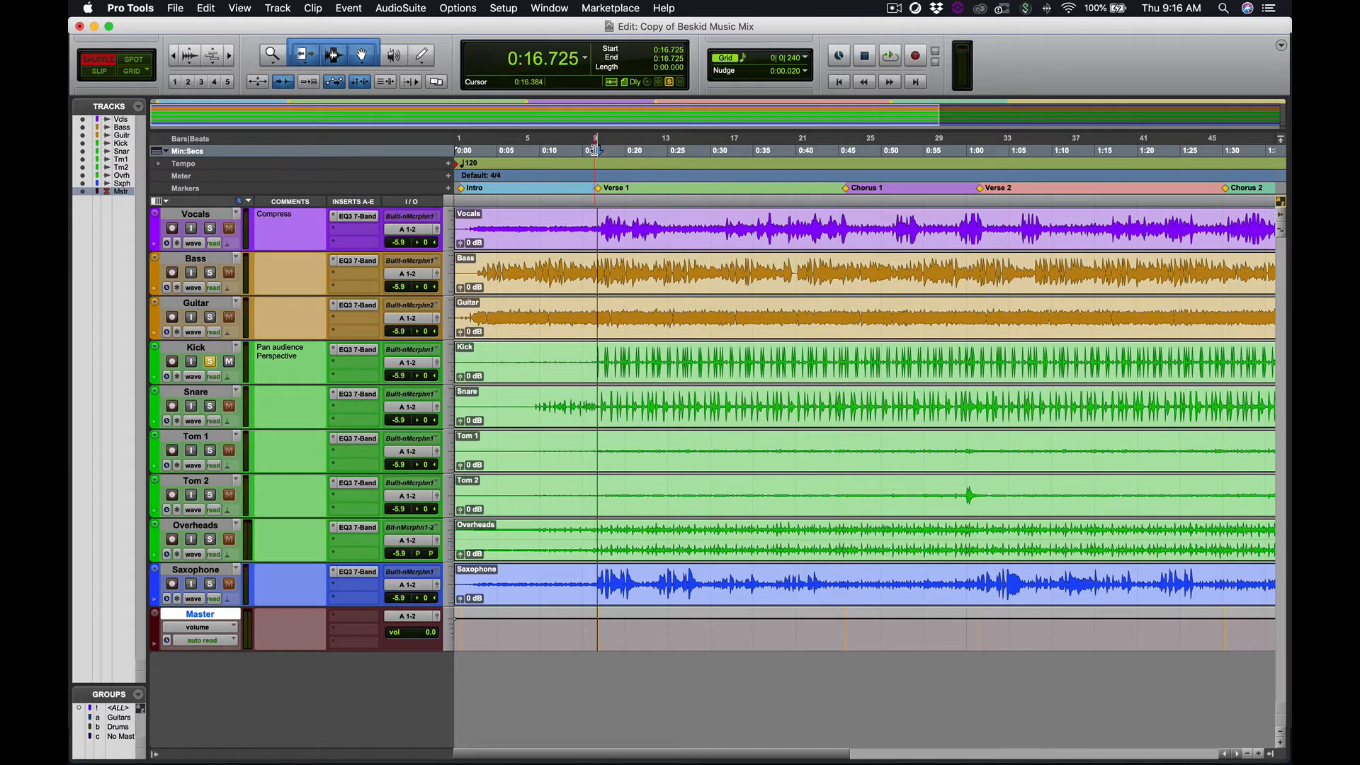
click(596, 150)
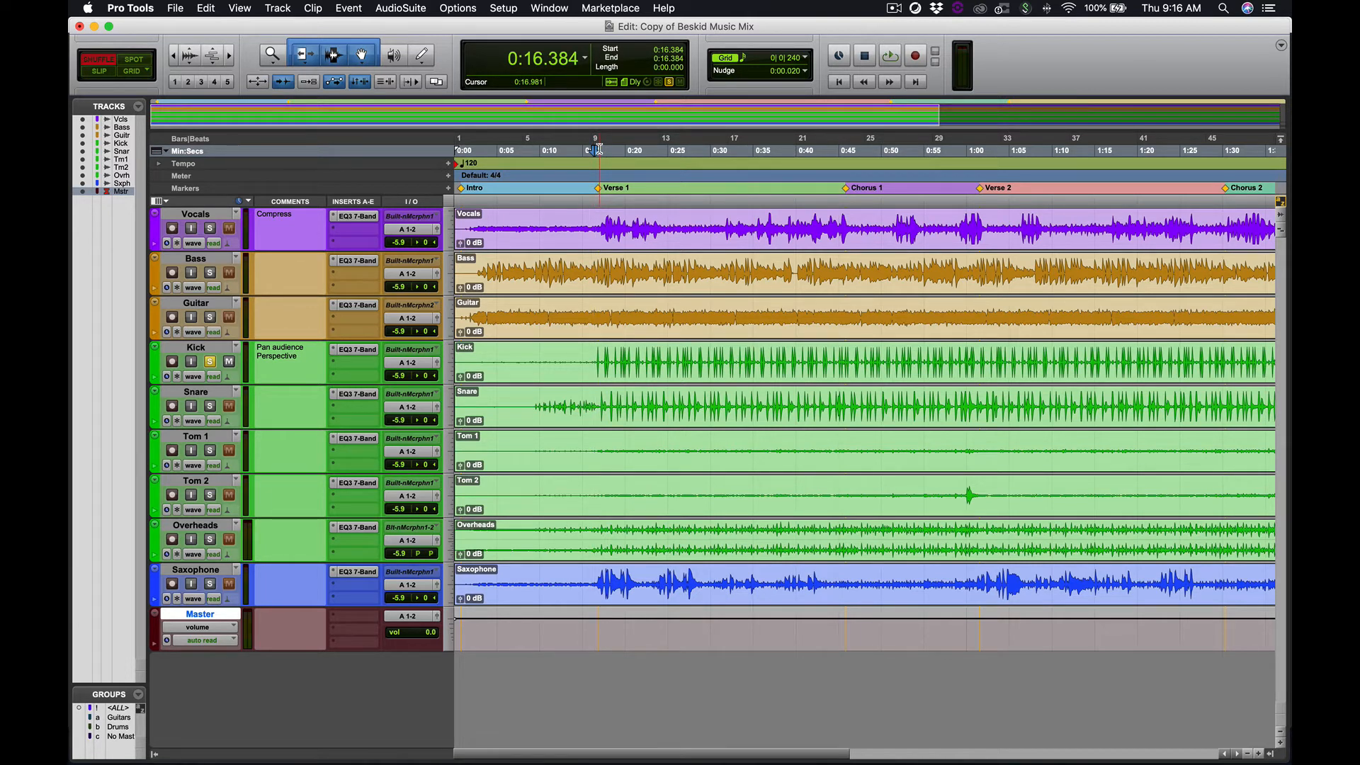
Review the Kick track's EQ3 7-Band settings and audition the soloed track from the start of Verse 1.
click(352, 351)
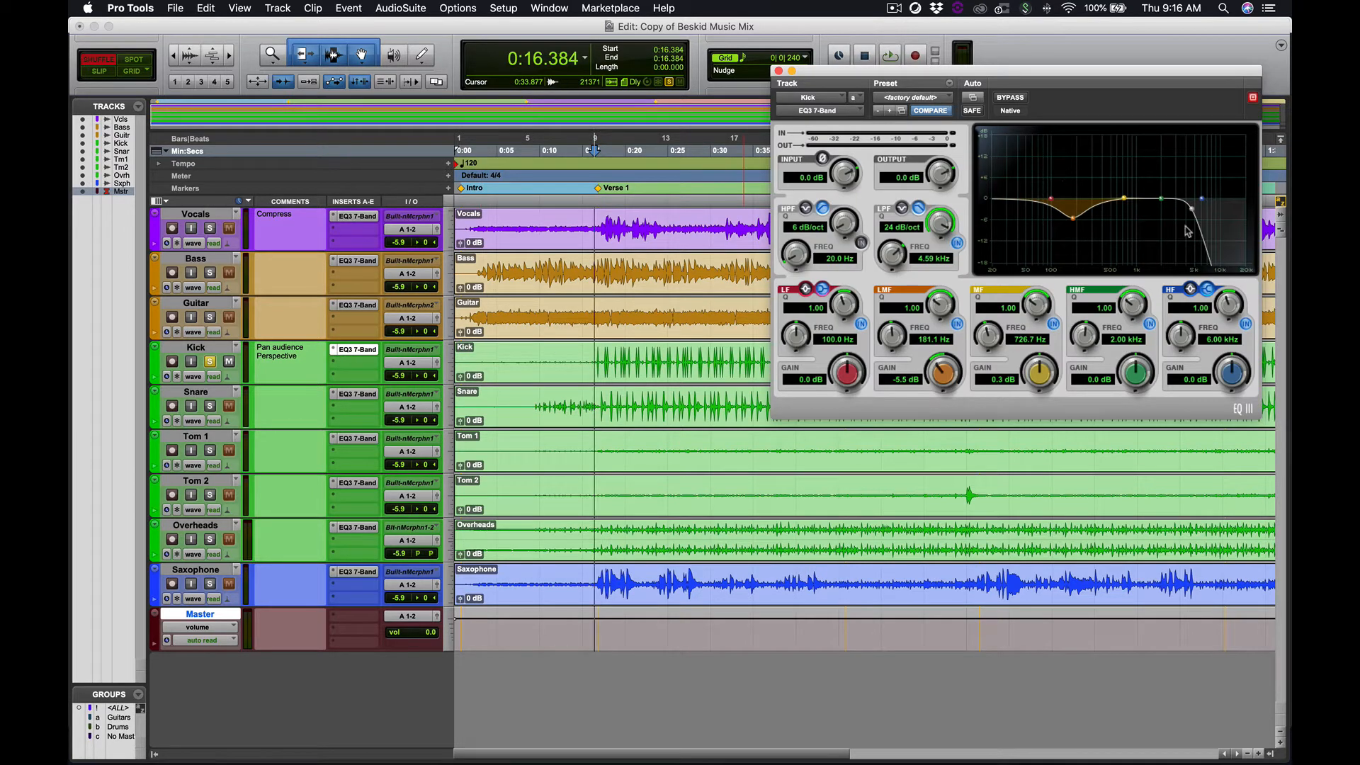
click(778, 72)
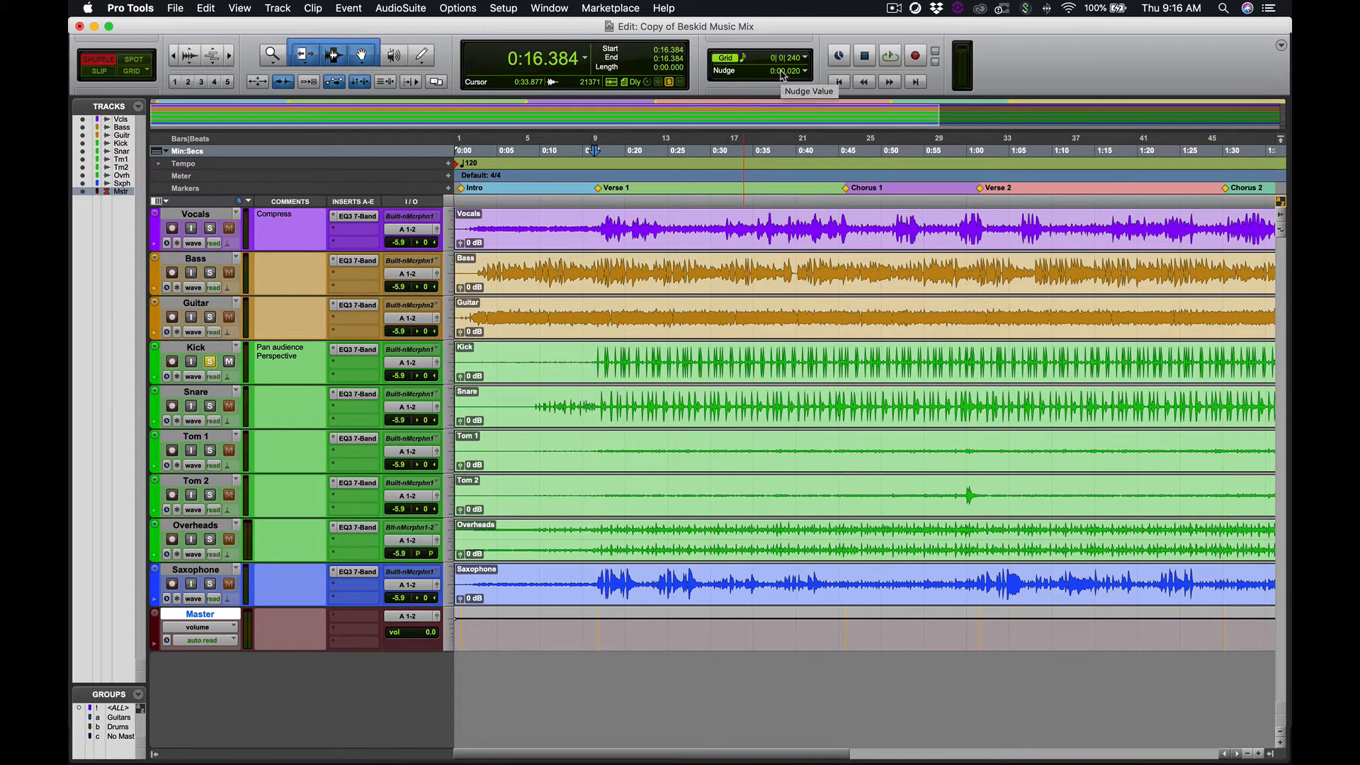
key(space)
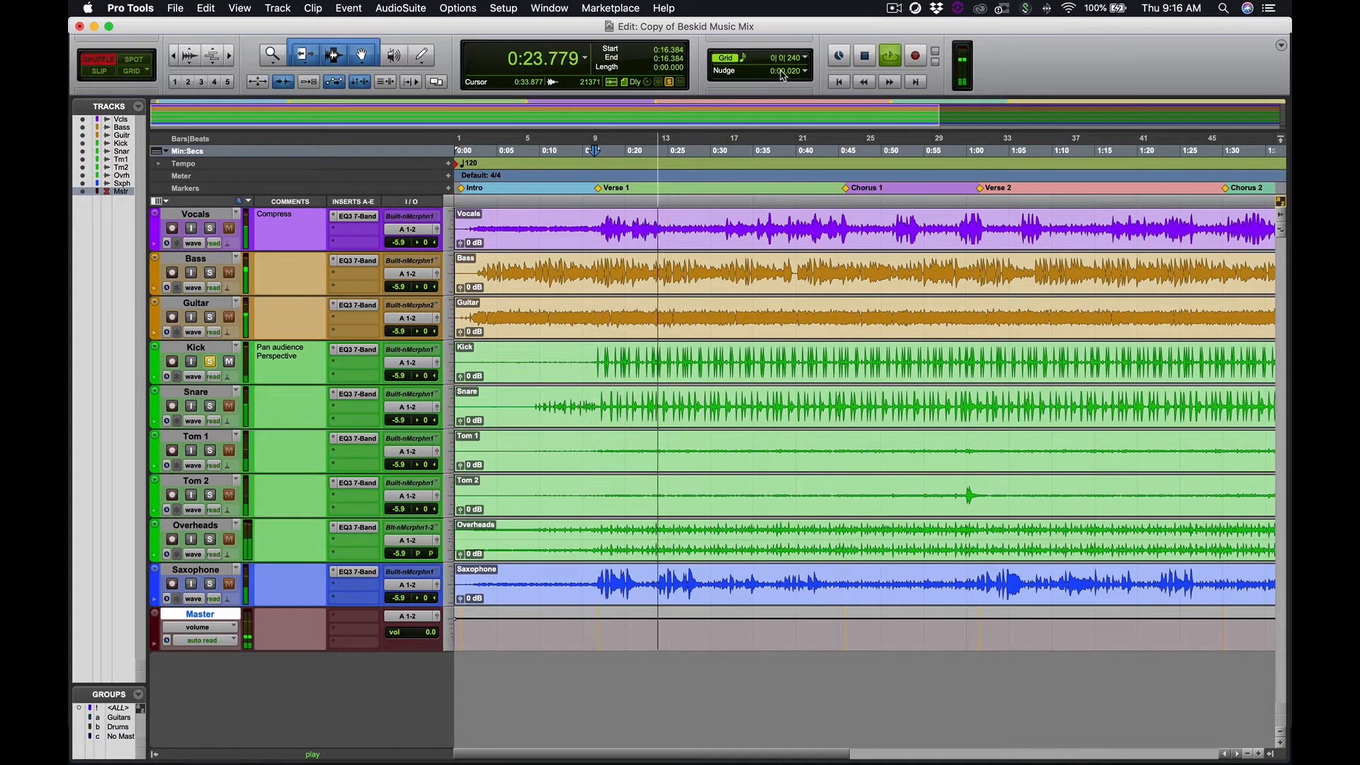
key(space)
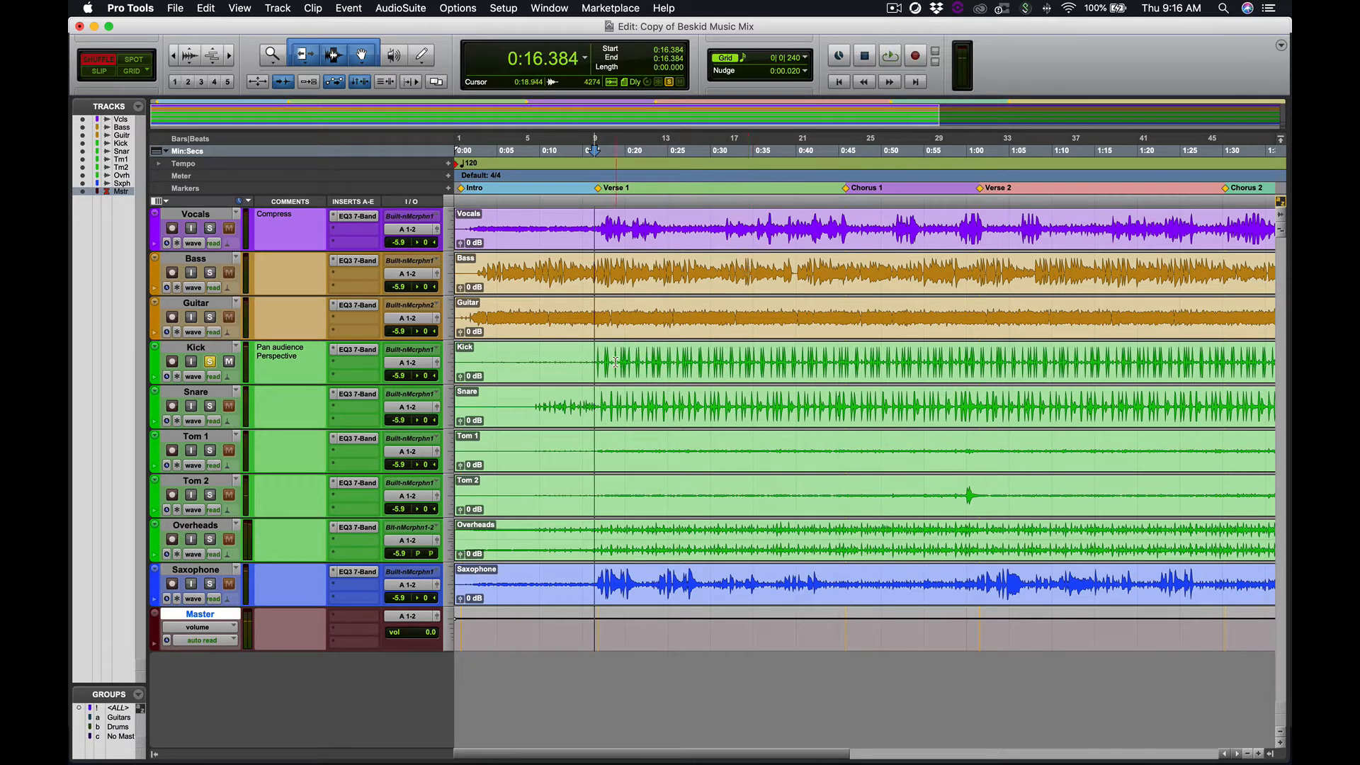
Insert a mono Dyn3 Compressor/Limiter below the EQ on the Kick track and load the Kick Tight preset.
click(340, 362)
mouse_move(386, 429)
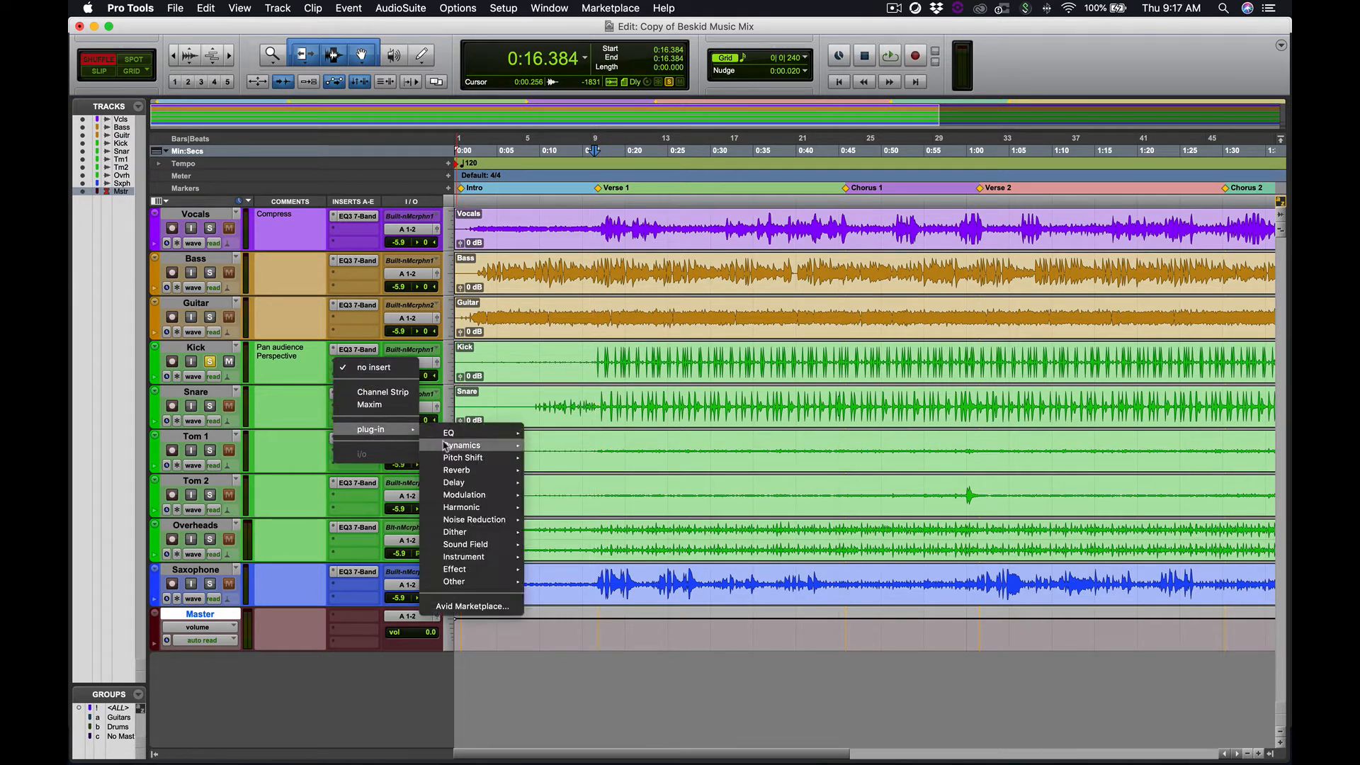
mouse_move(491, 450)
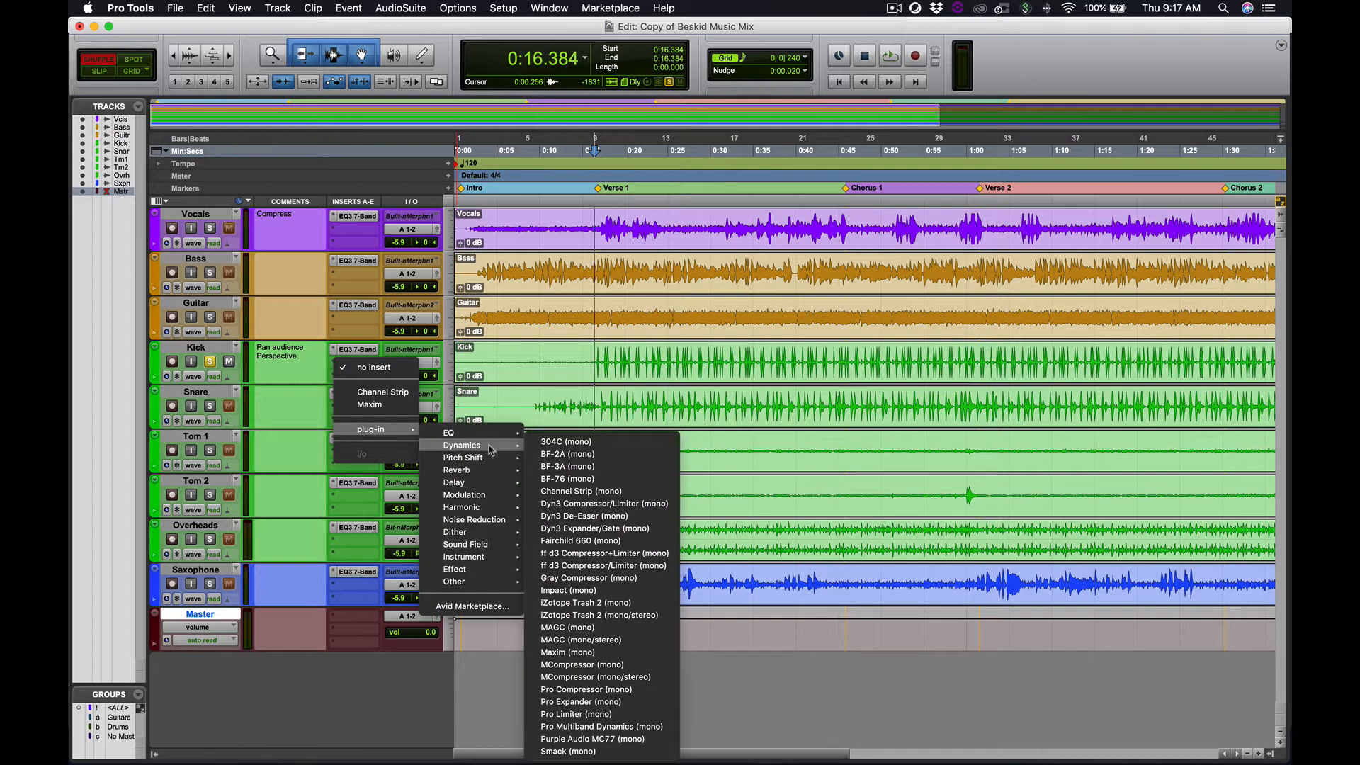
click(626, 506)
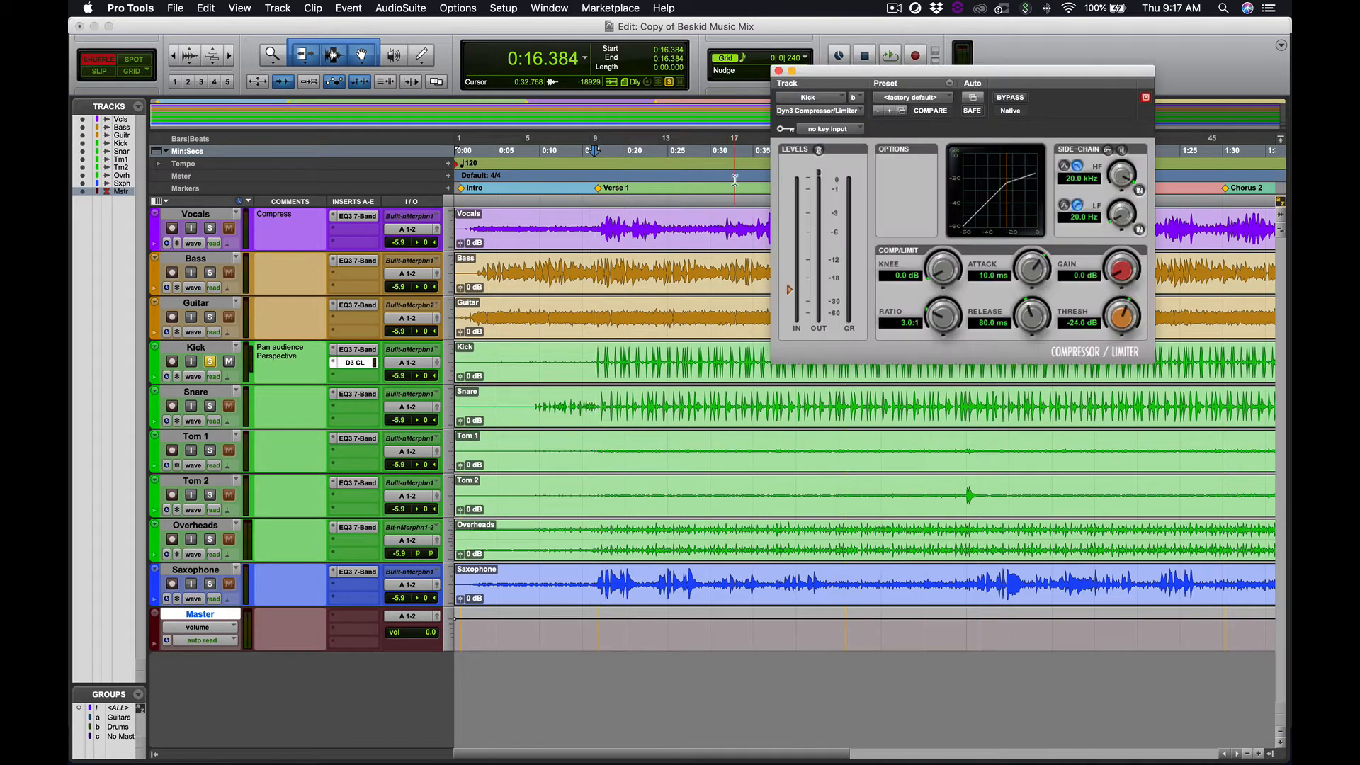
mouse_move(949, 73)
mouse_down()
mouse_move(877, 235)
mouse_move(902, 99)
mouse_move(926, 75)
mouse_up()
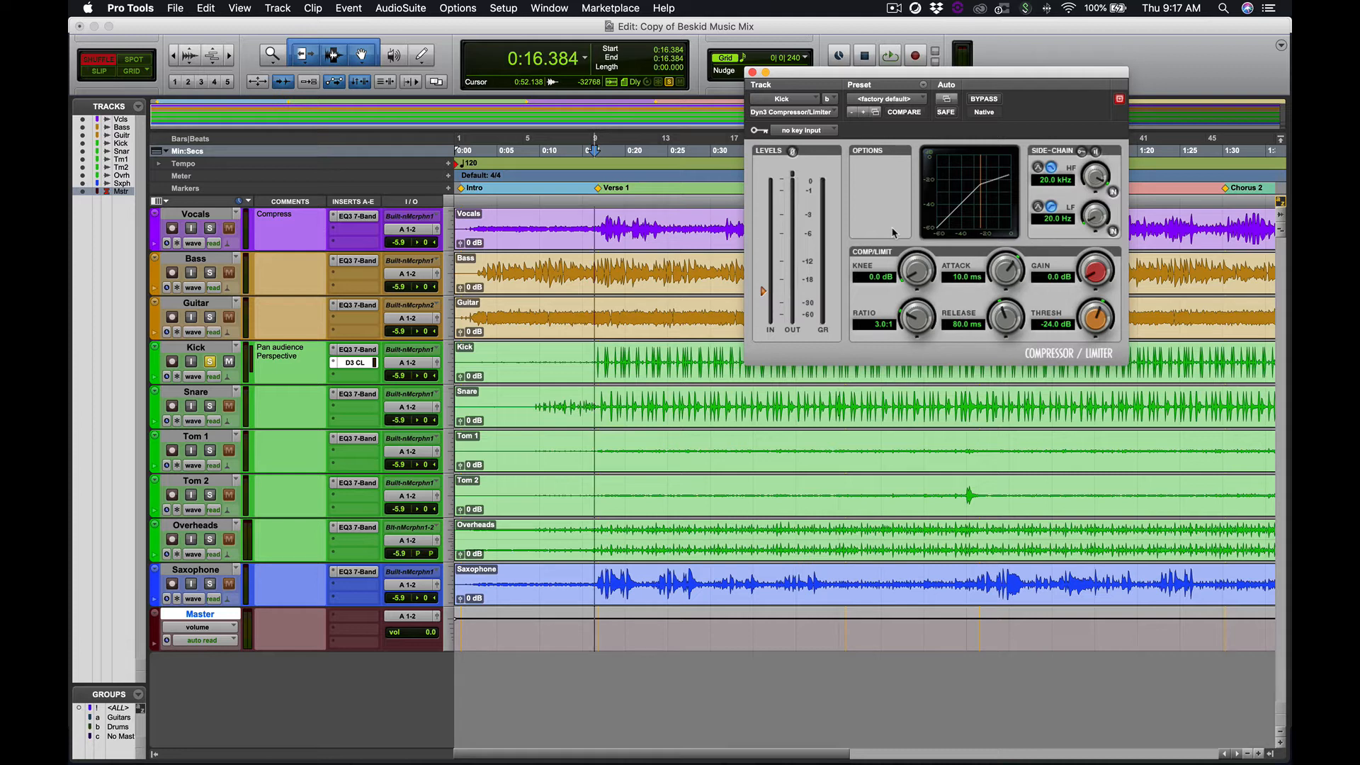
click(884, 100)
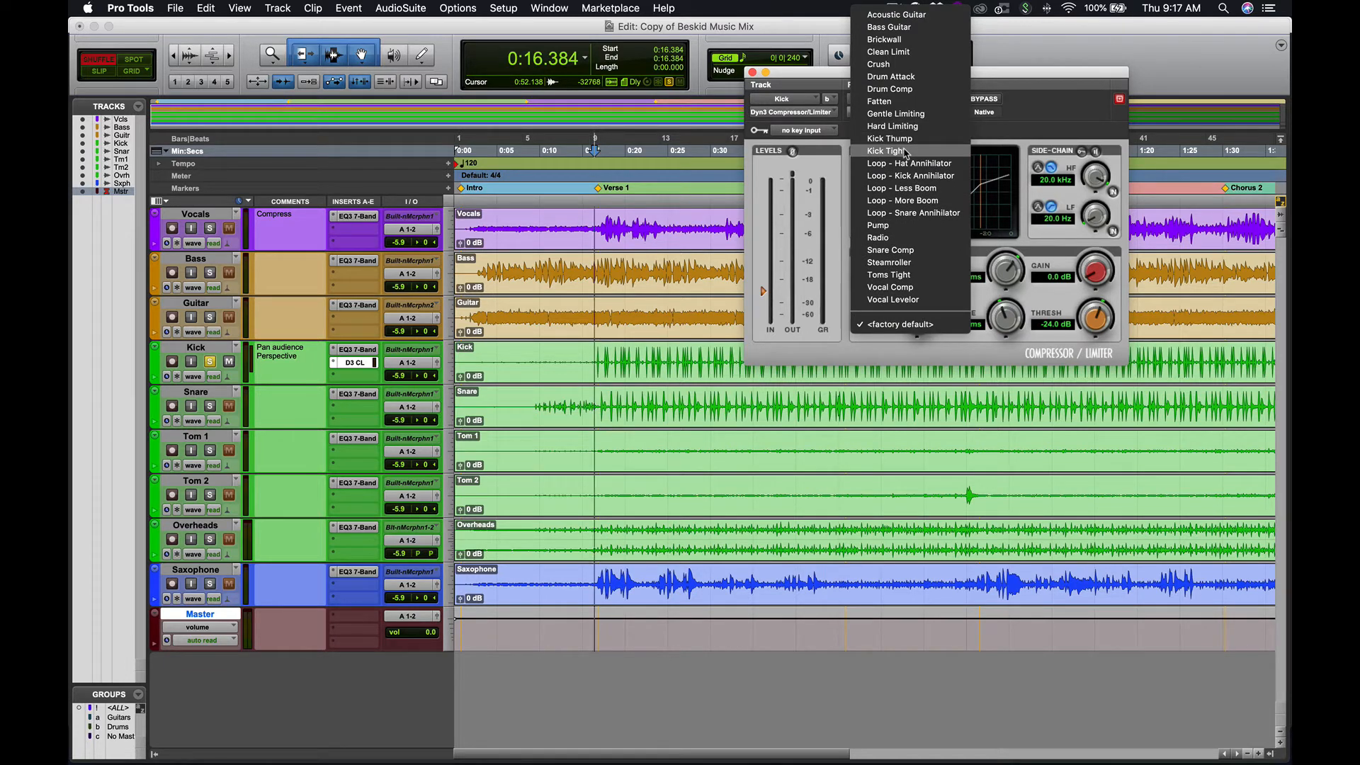
click(904, 151)
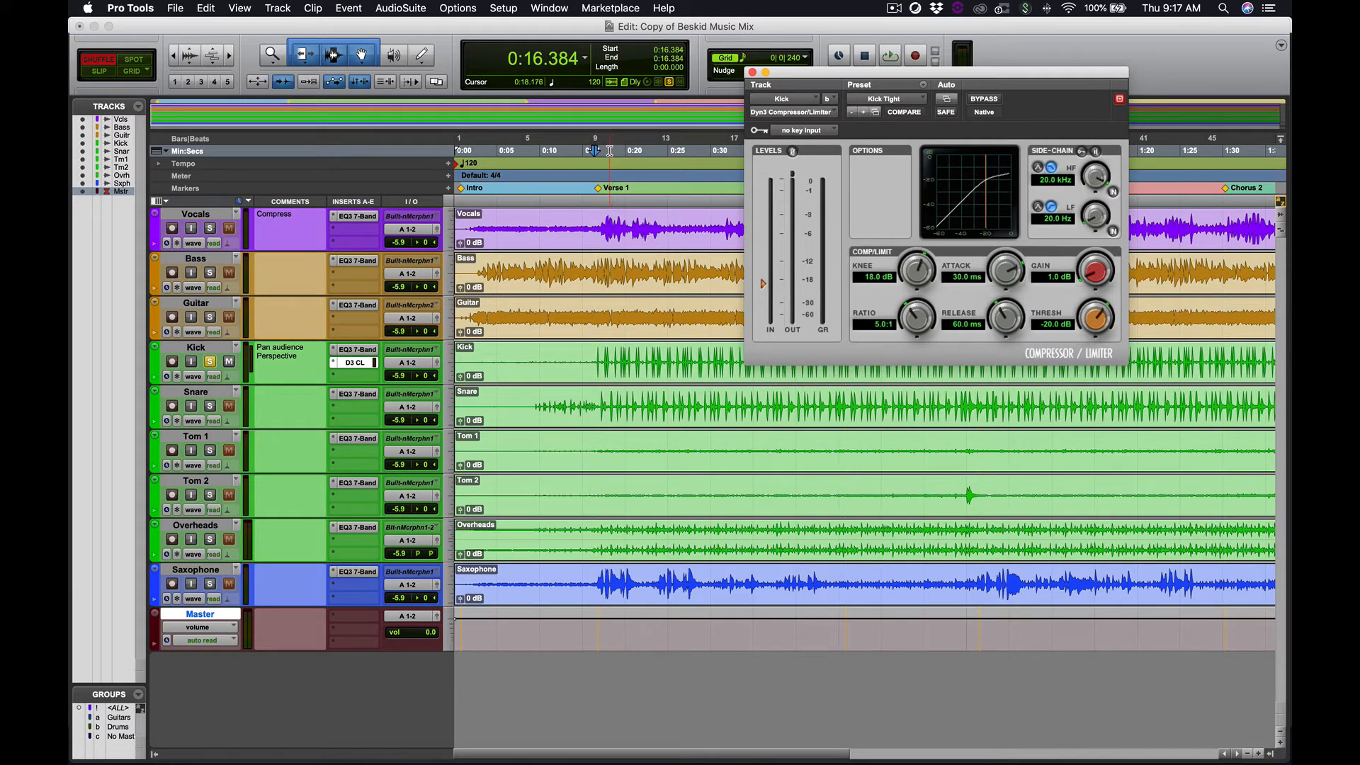
Play the Kick track and compare its sound with the compressor bypassed and active.
key(space)
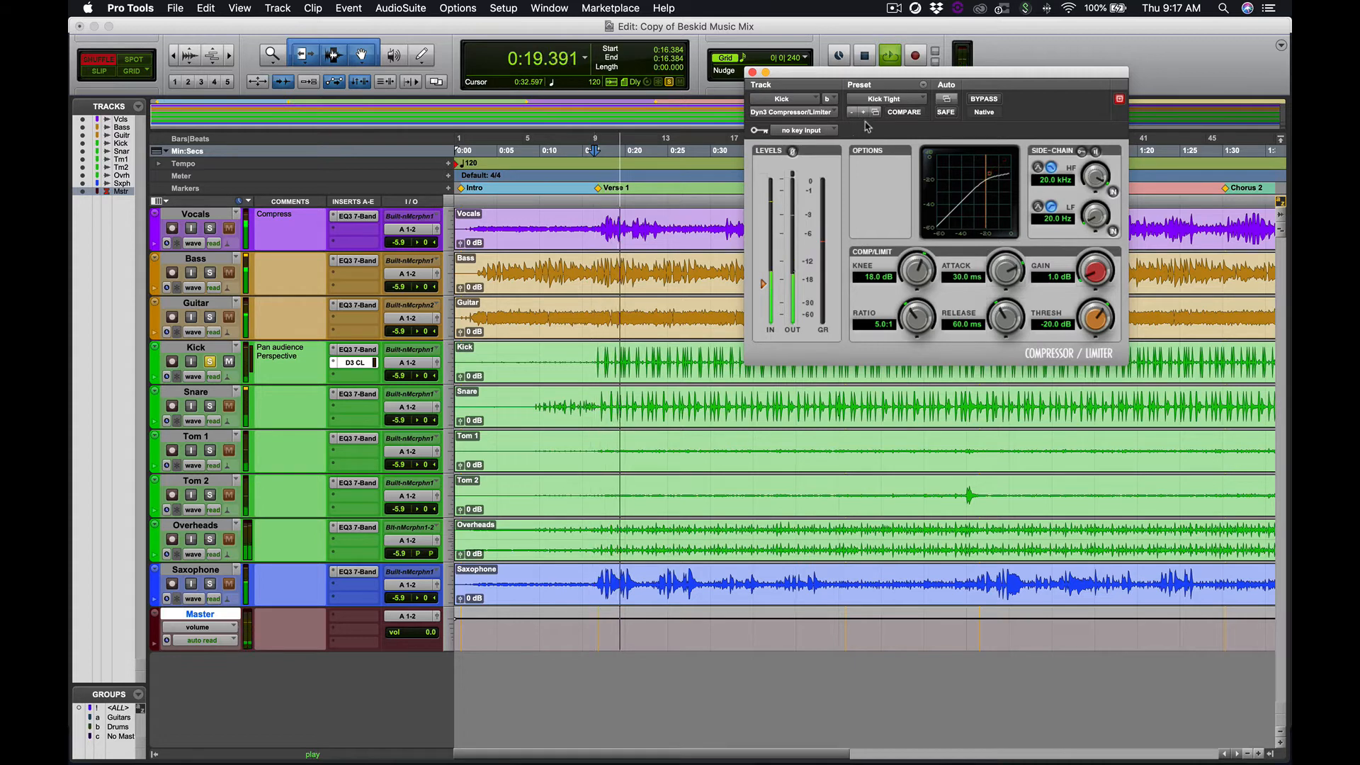
click(993, 101)
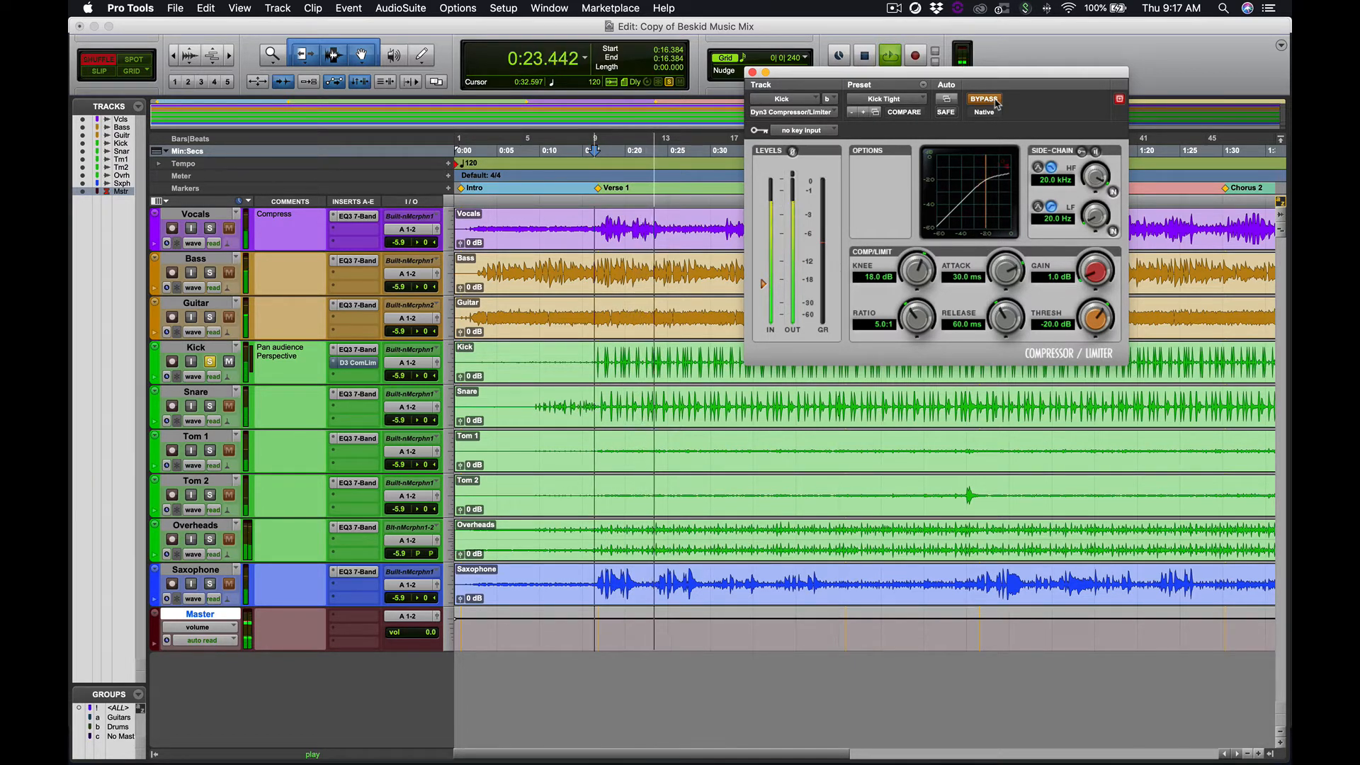
click(994, 102)
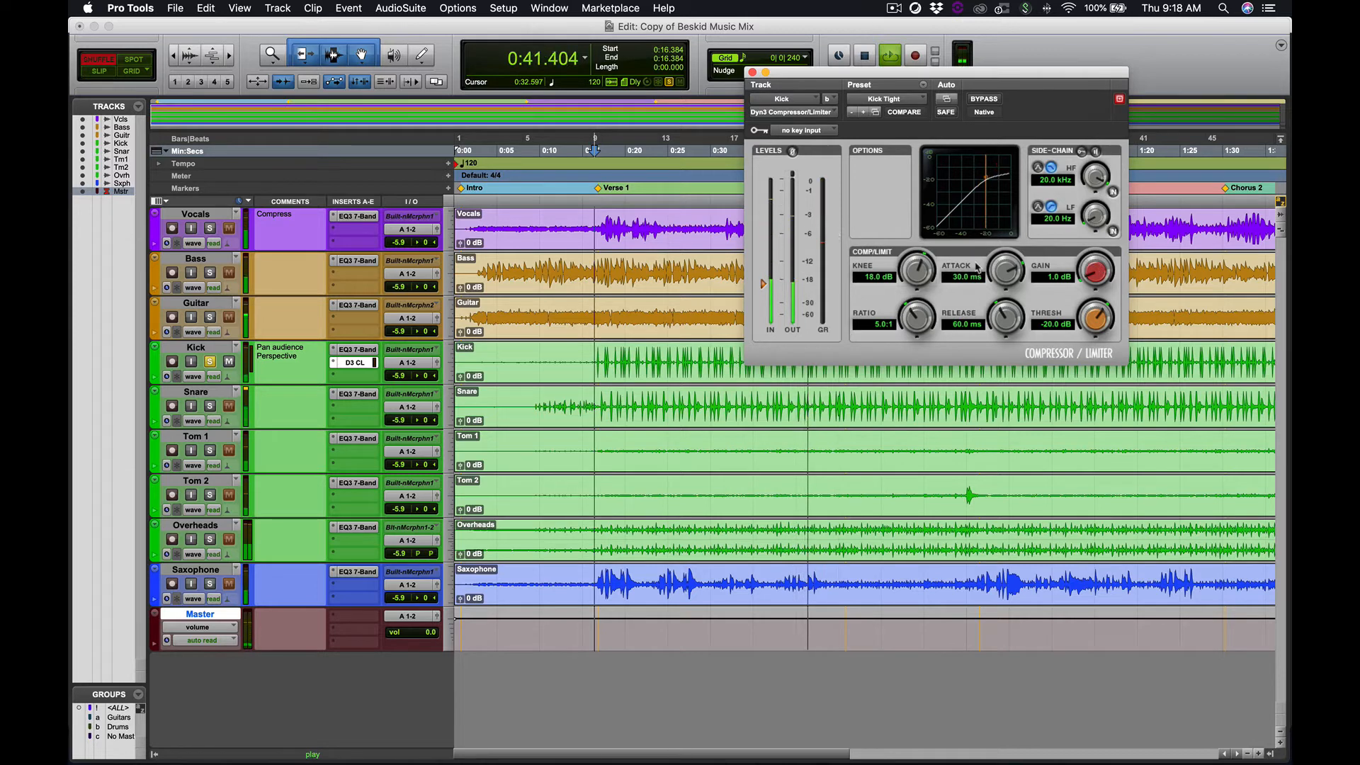
Set the Kick compressor's gain to 3.9 dB while the track plays.
drag(1096, 272, 1094, 231)
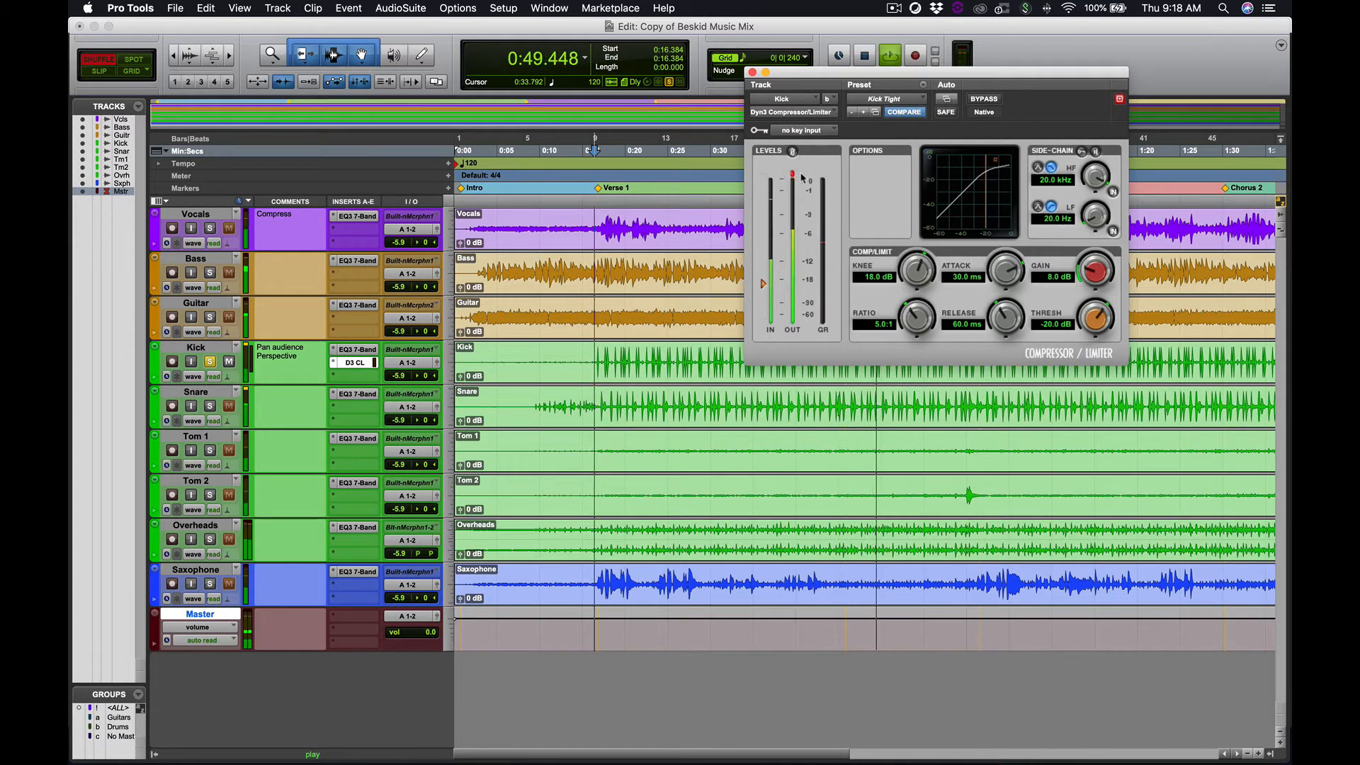
drag(1096, 273, 1094, 279)
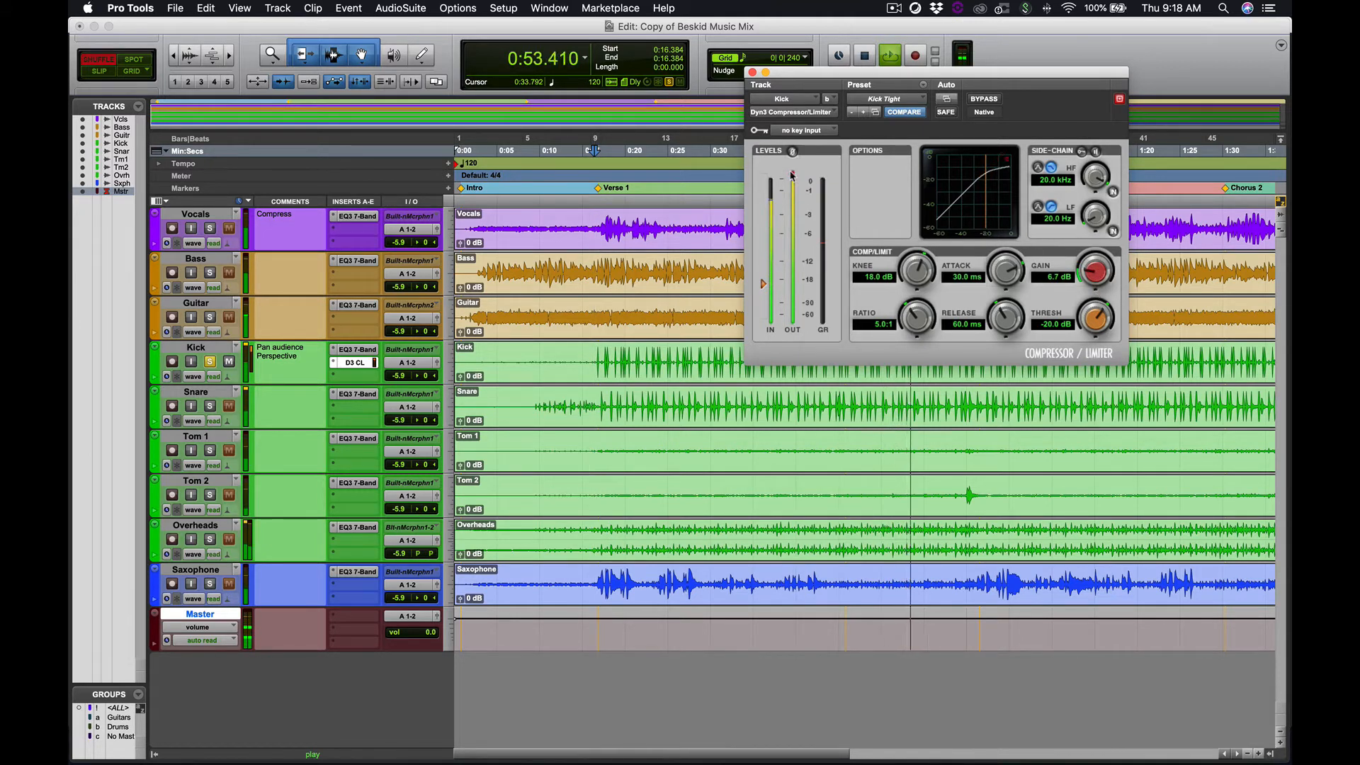
drag(1094, 272, 1095, 332)
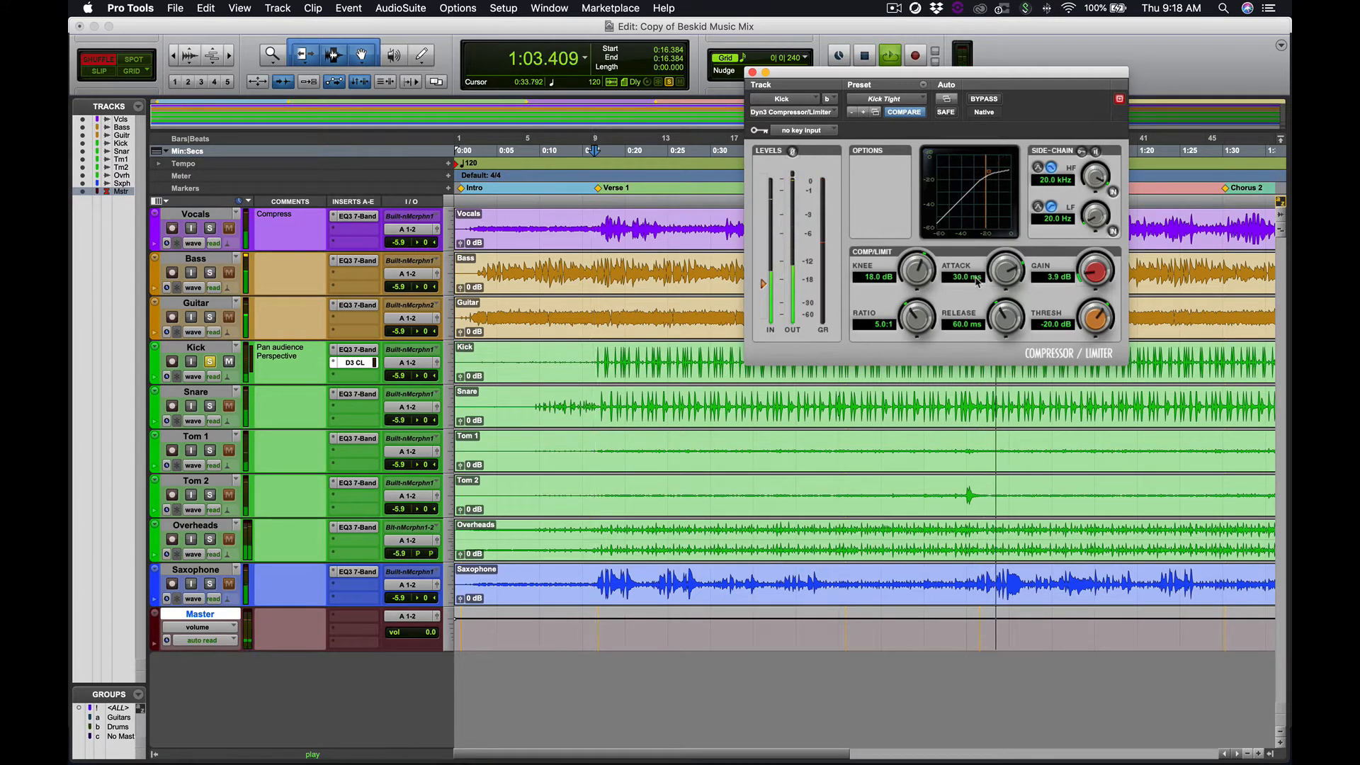
Compare the adjusted Kick compression with and without bypass, stop playback and close the compressor window.
click(983, 99)
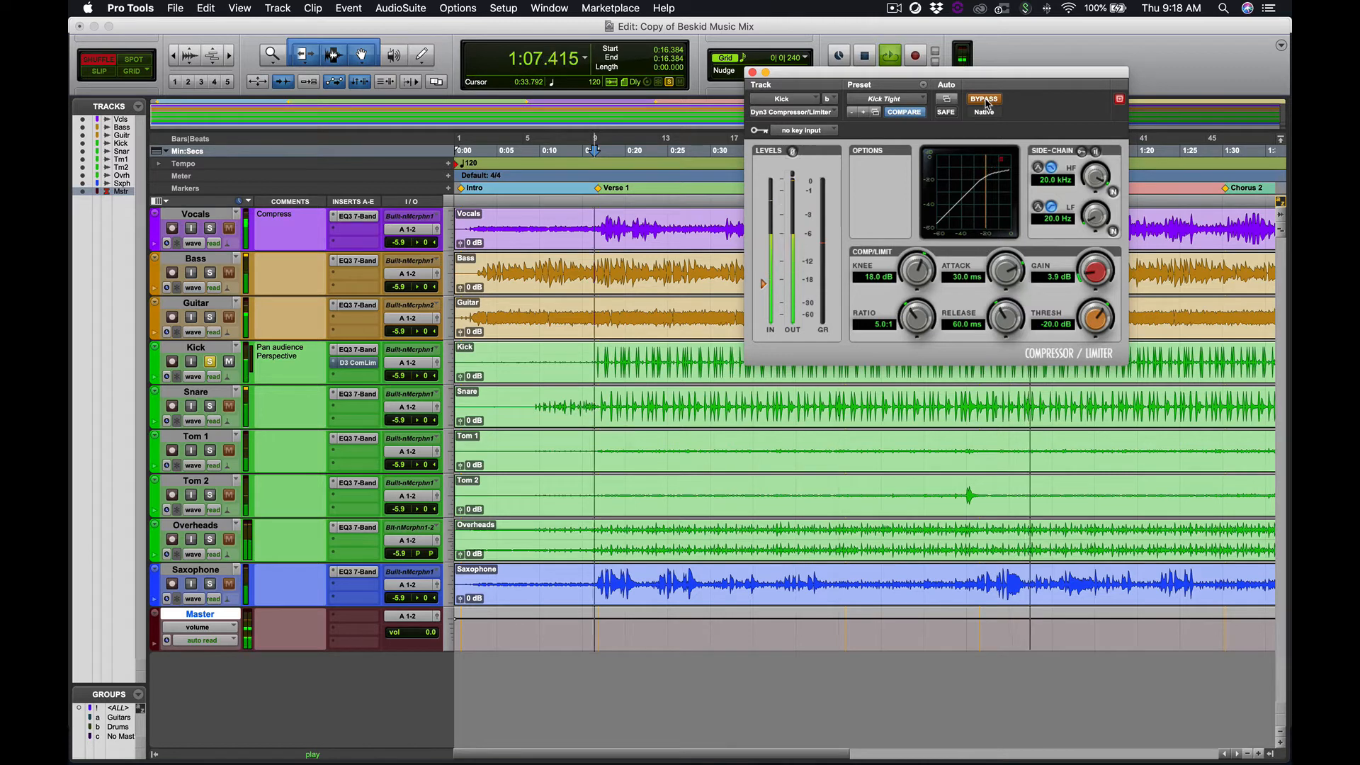
click(985, 100)
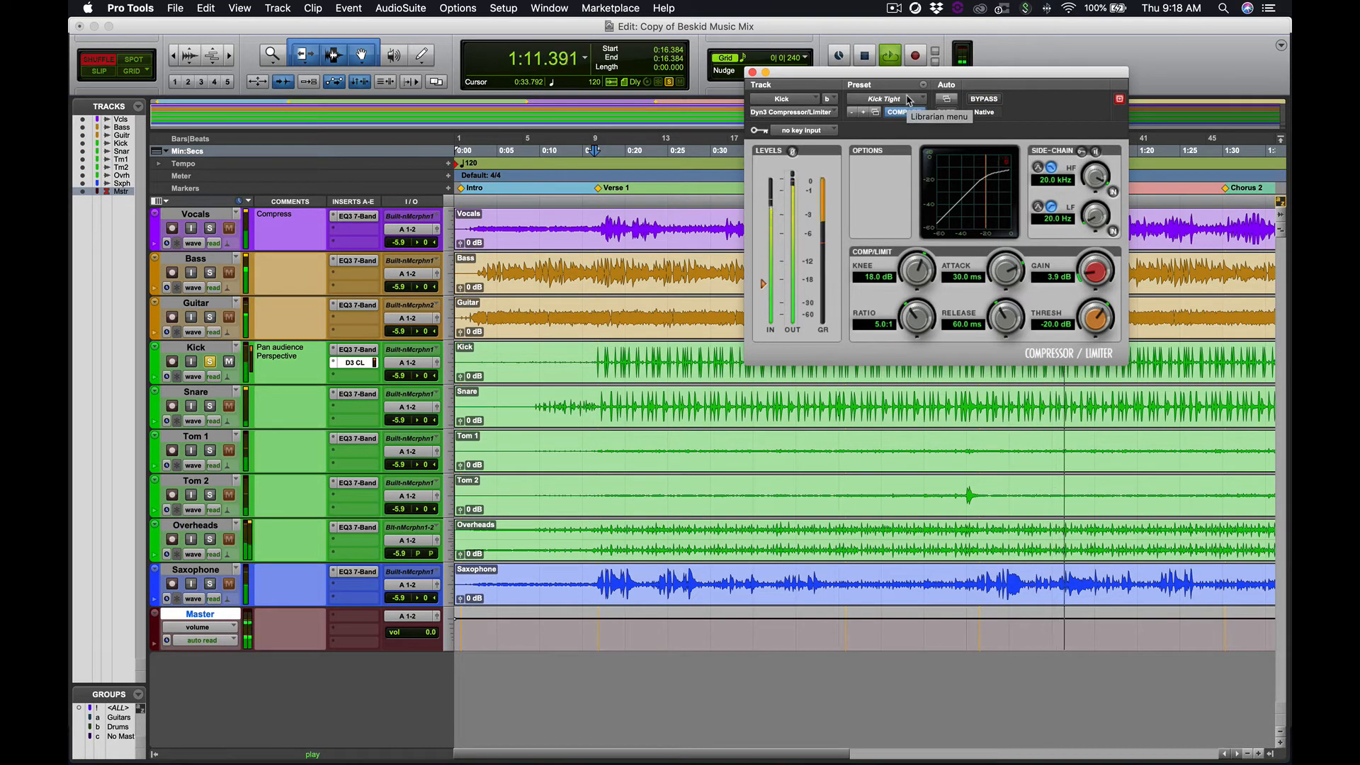
key(space)
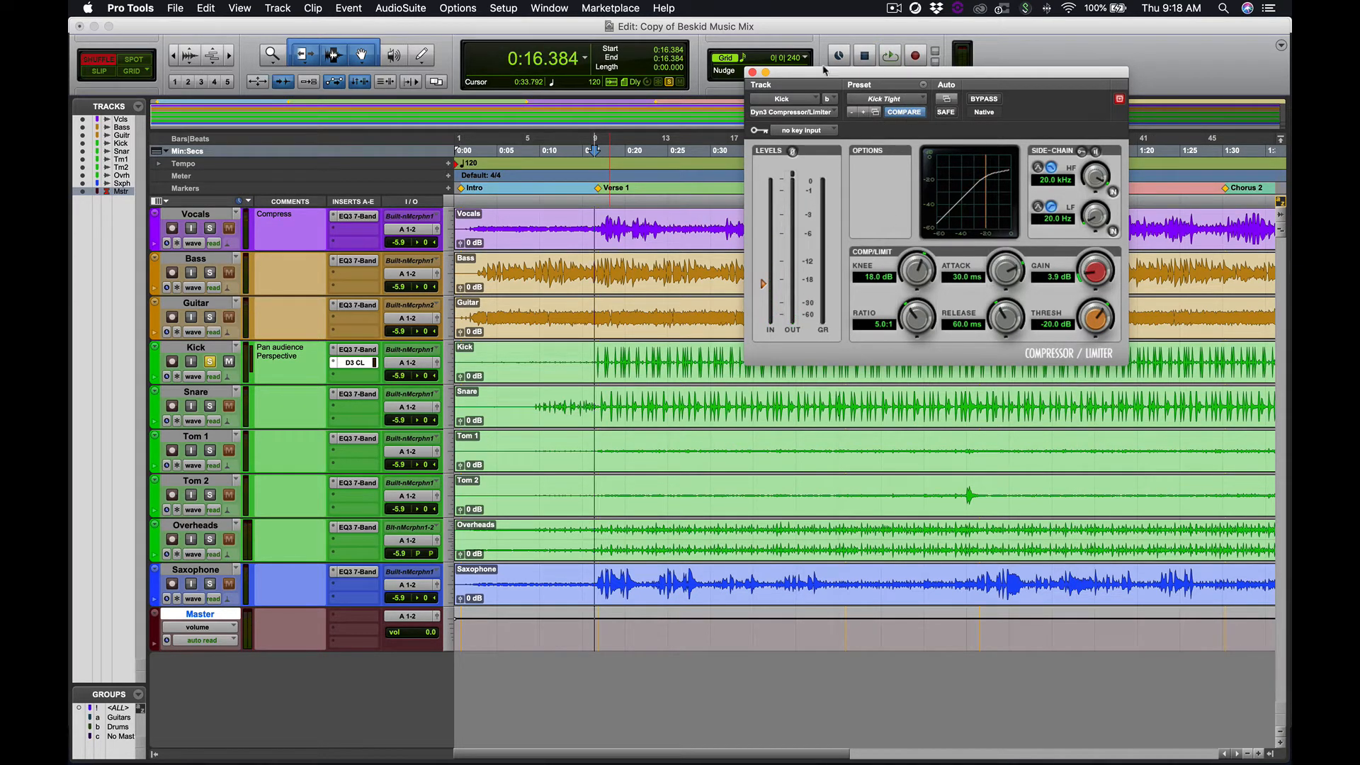
click(752, 73)
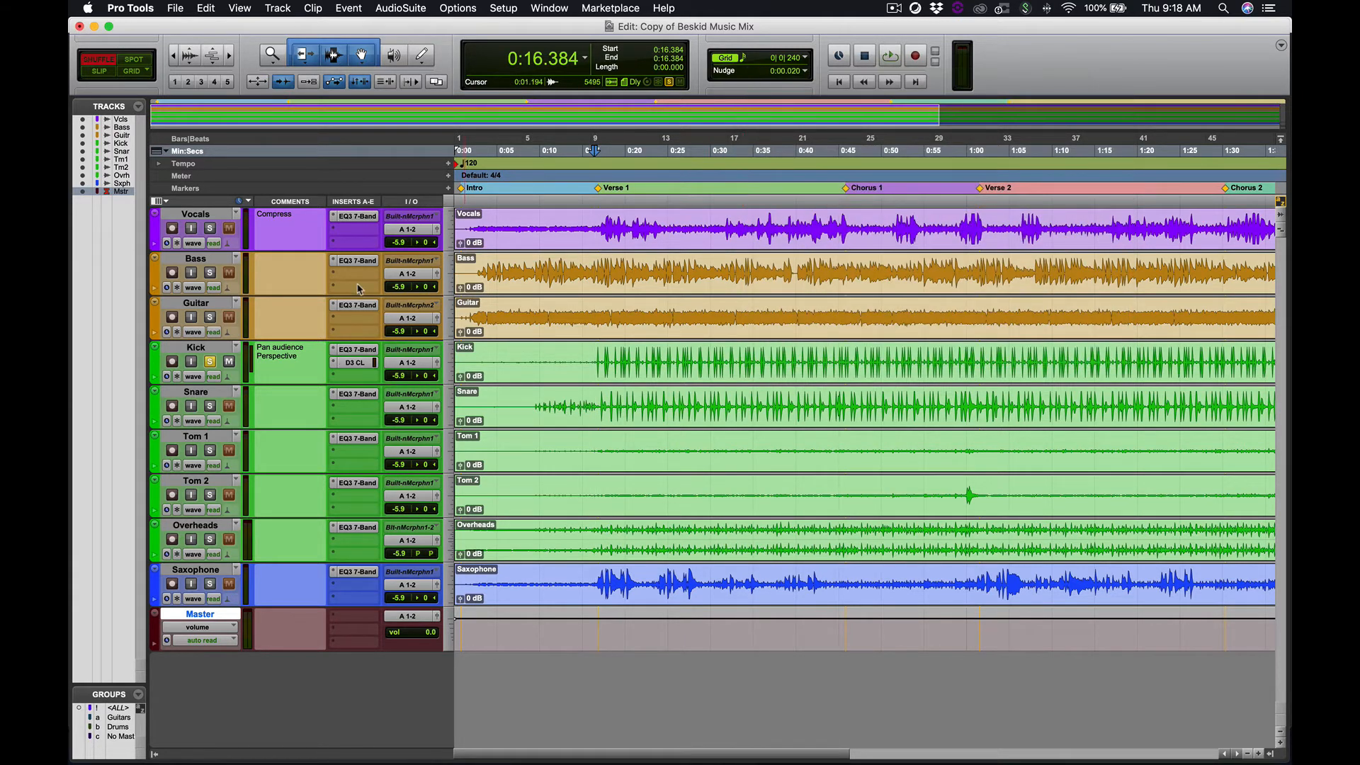
Solo the Snare track instead of the Kick and audition it from about 0:09.6 and from about 0:21.8.
click(211, 362)
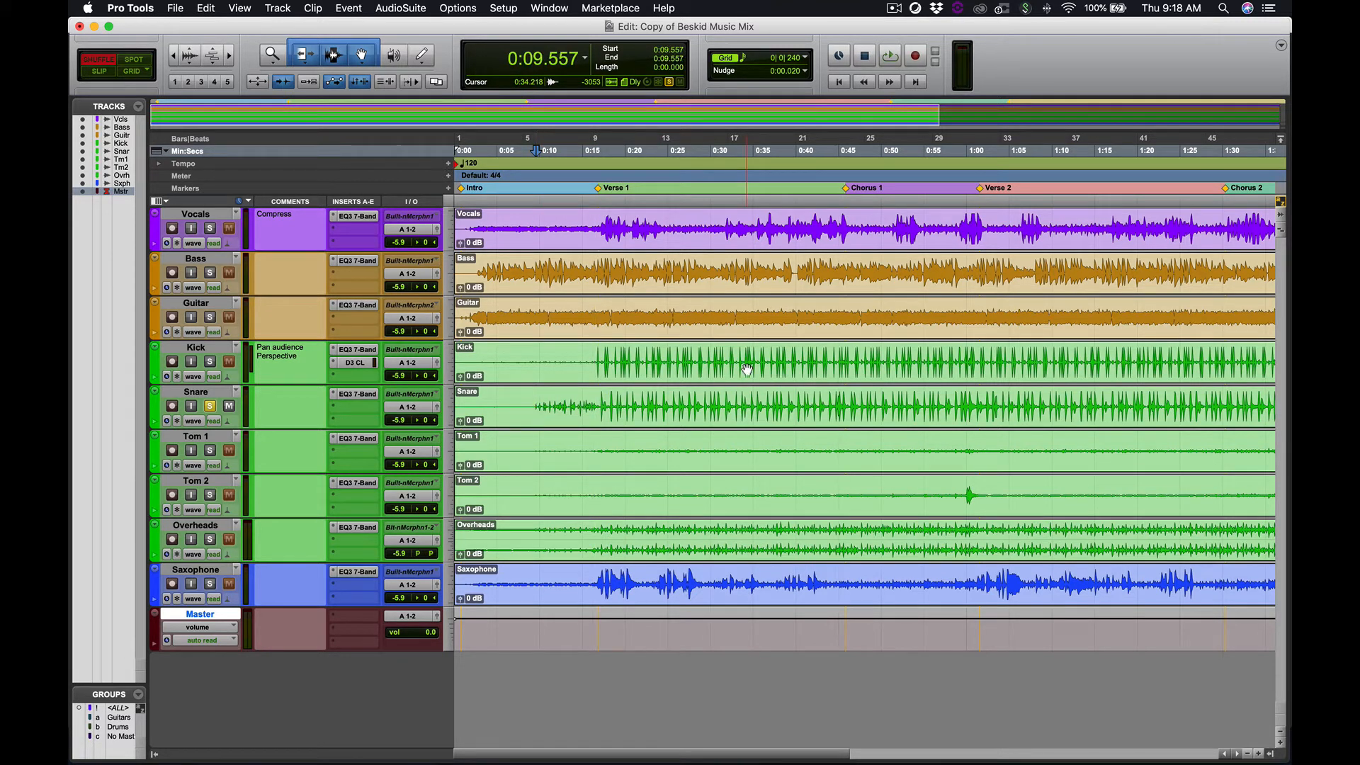
key(space)
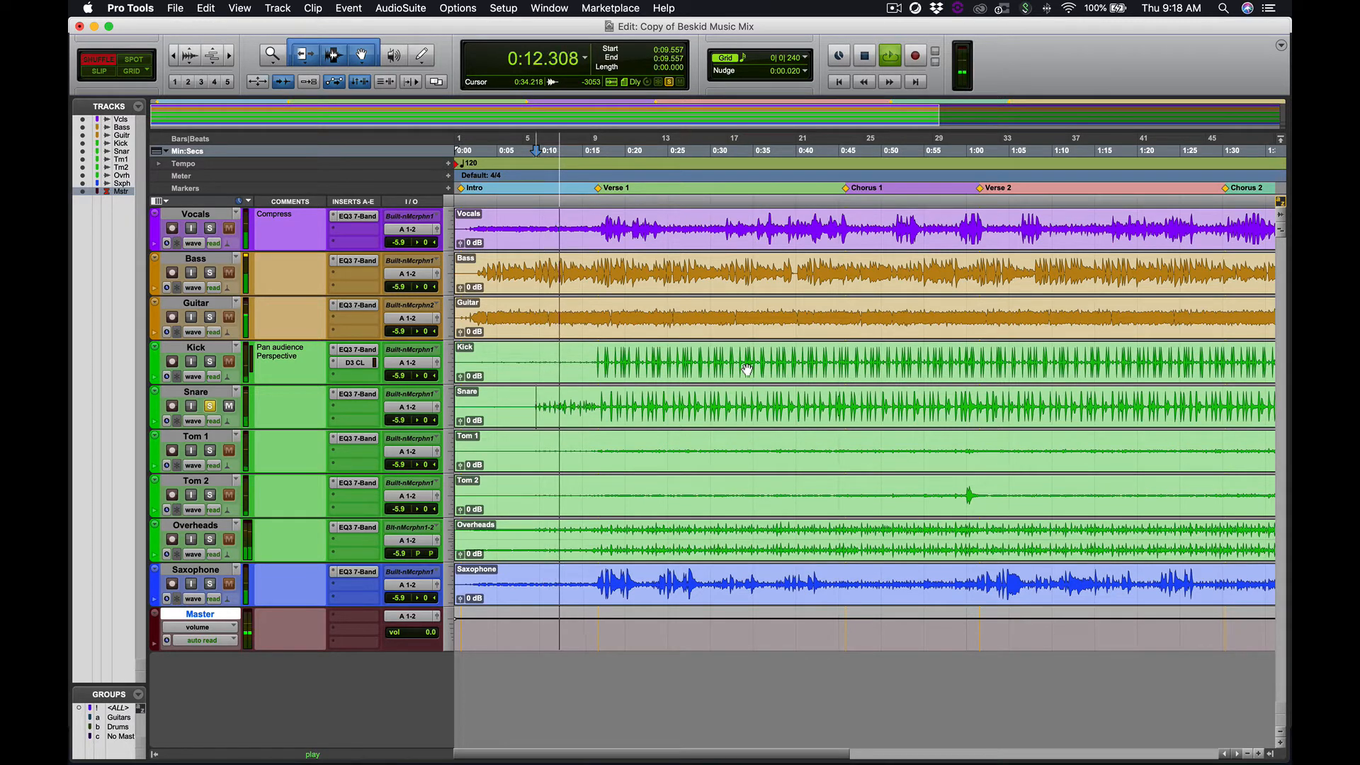
key(space)
click(639, 398)
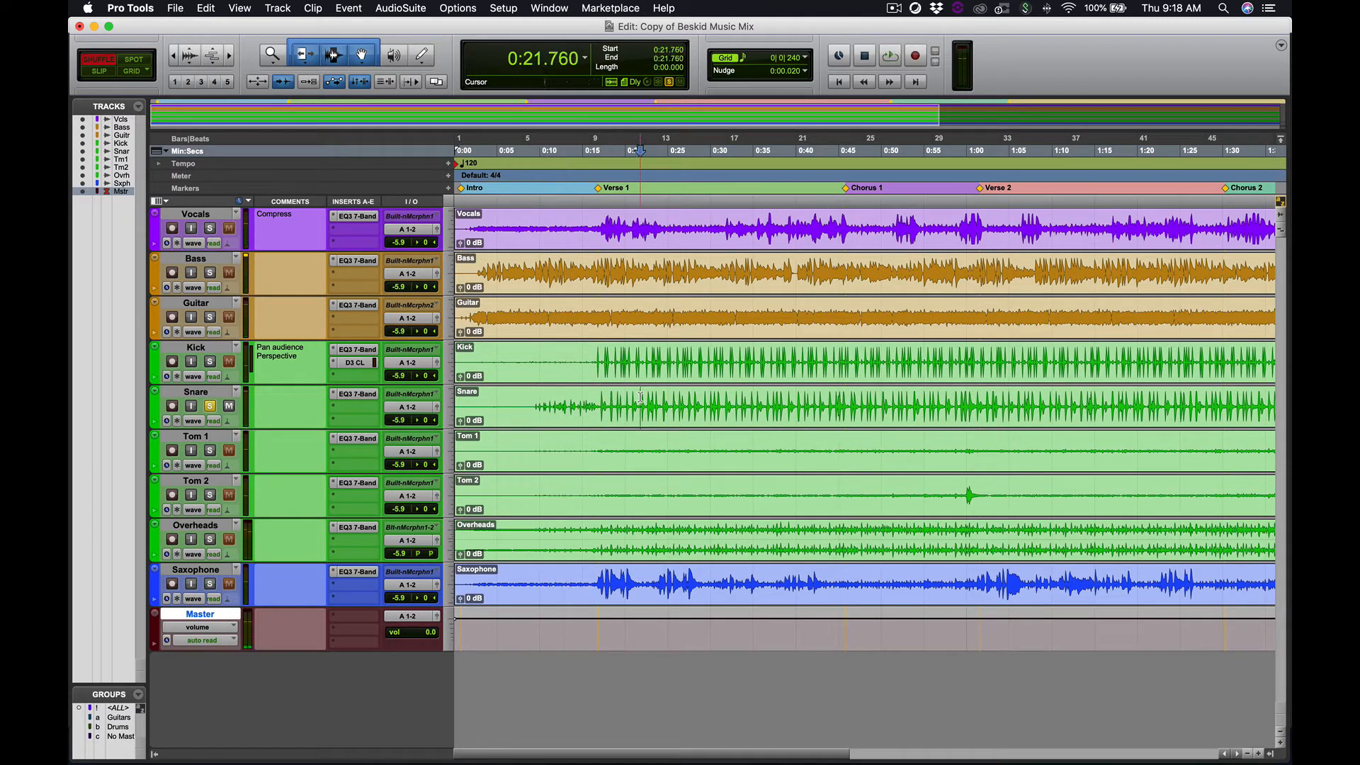
key(space)
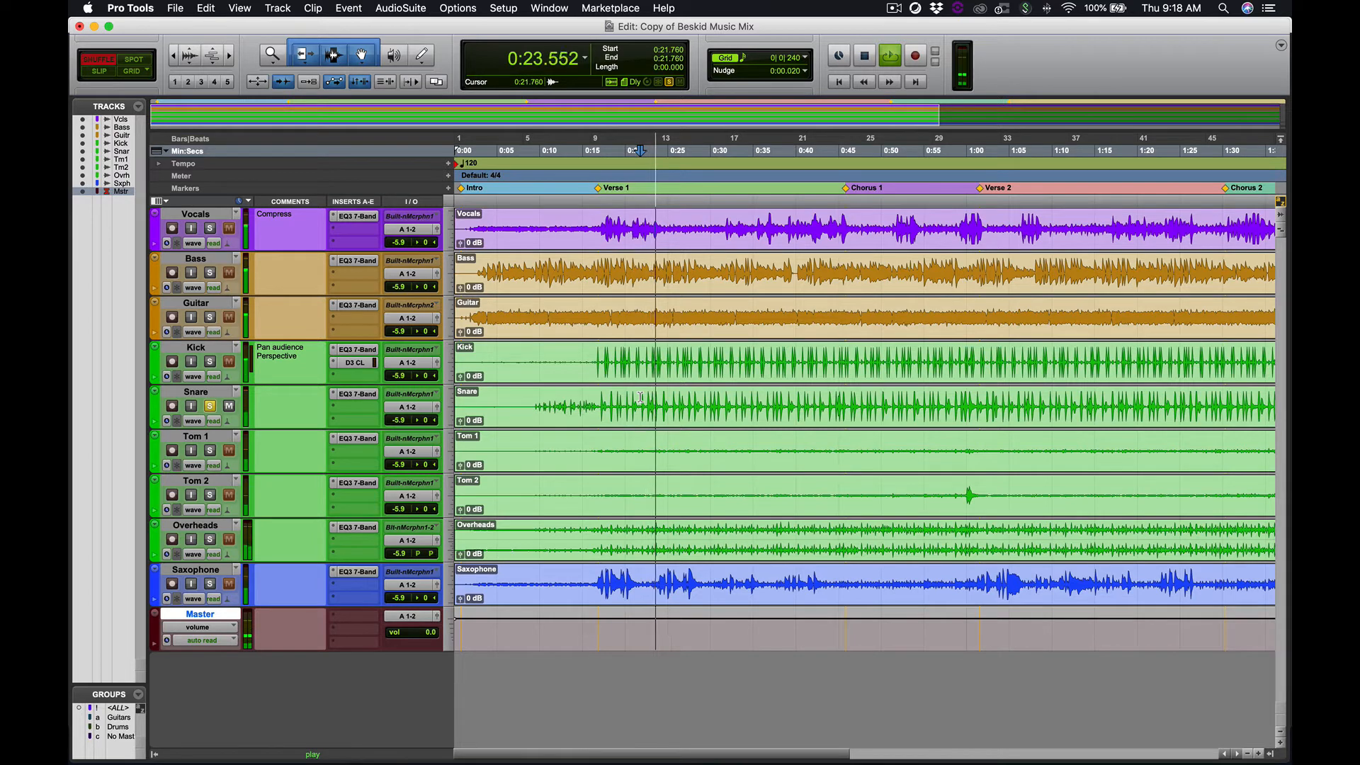
Stop playback, highlight the Snare's loud and quiet passages for comparison, and place the playback start at 0:17.066.
key(space)
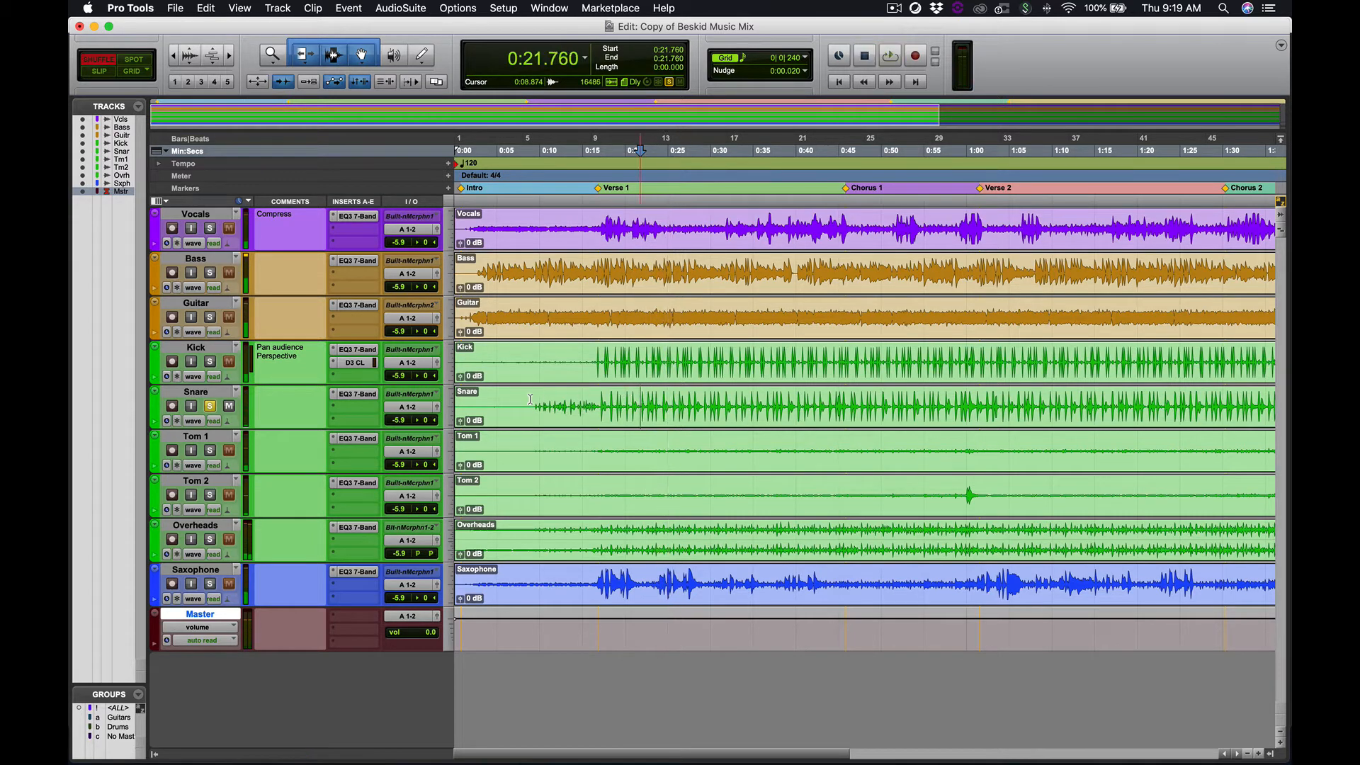
click(530, 399)
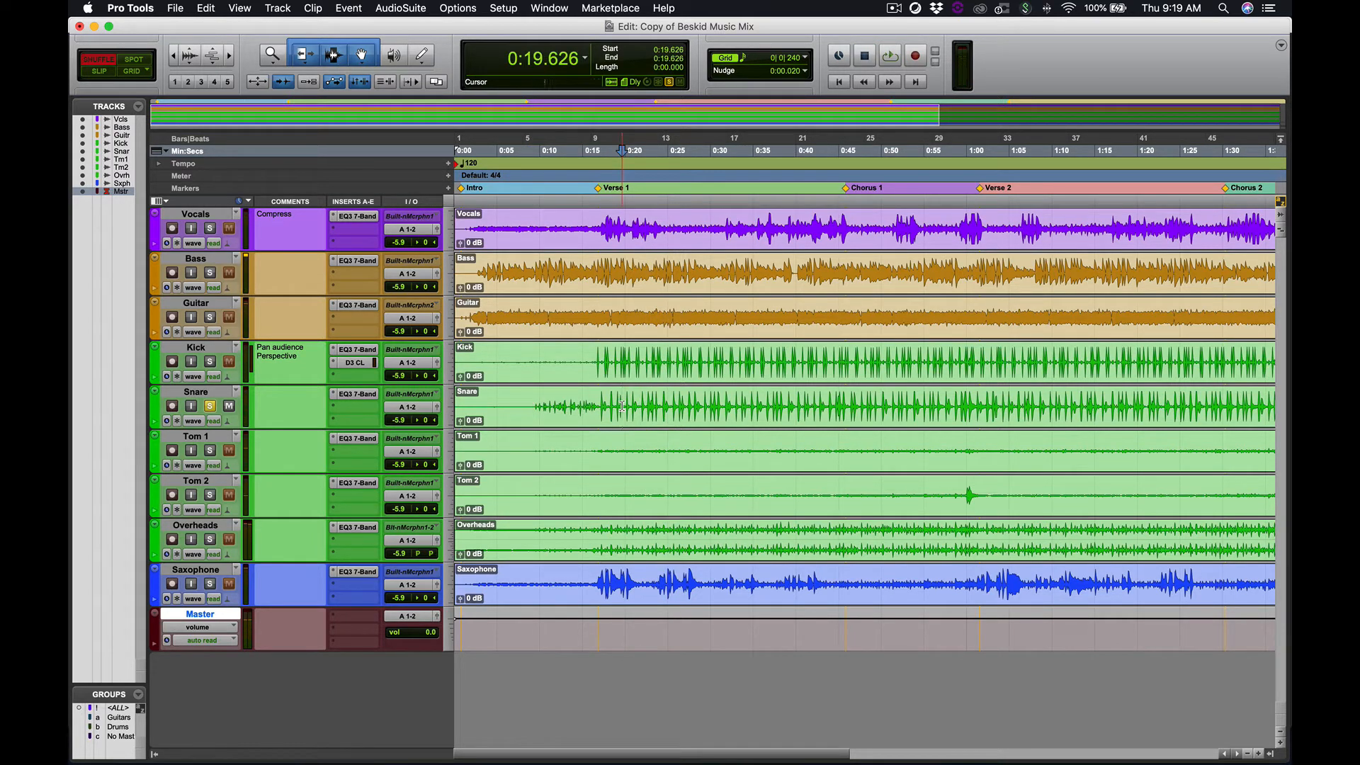
drag(613, 403, 1119, 395)
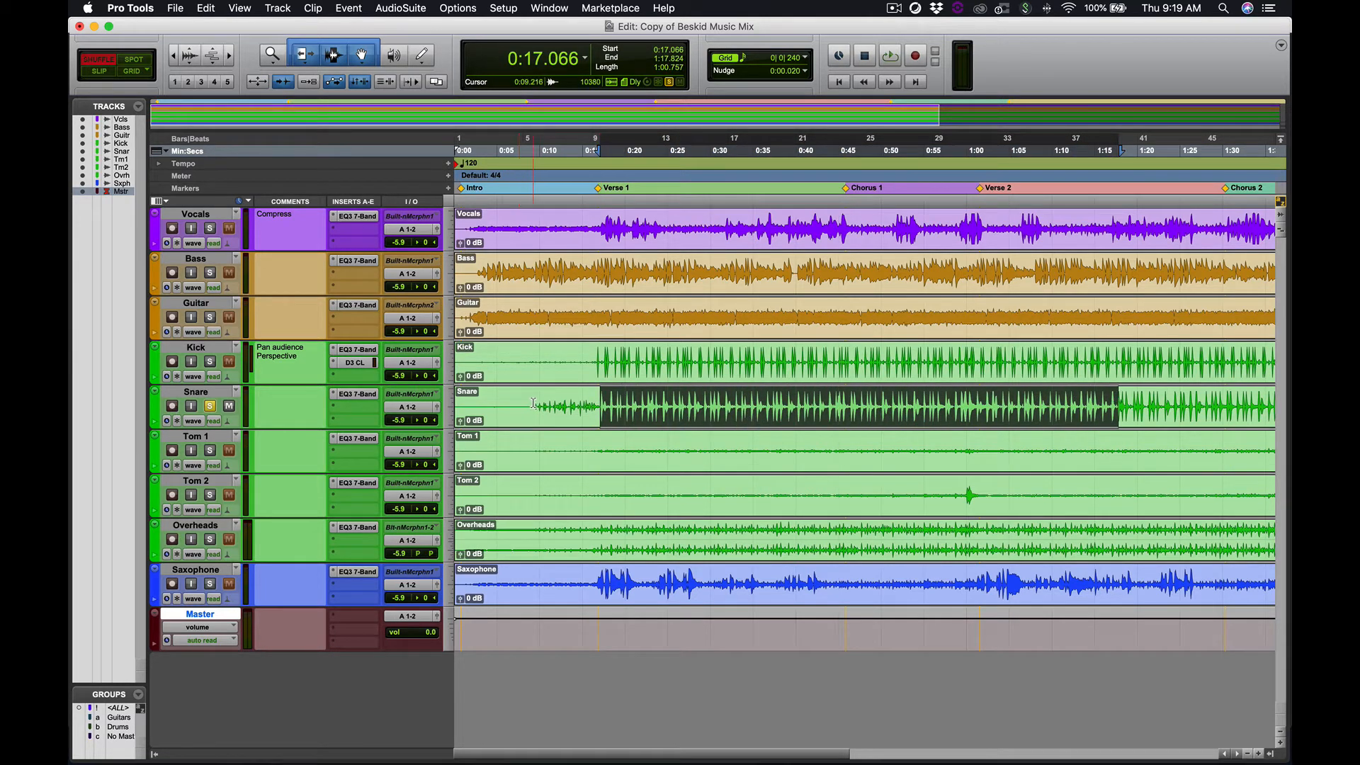
drag(534, 402, 606, 406)
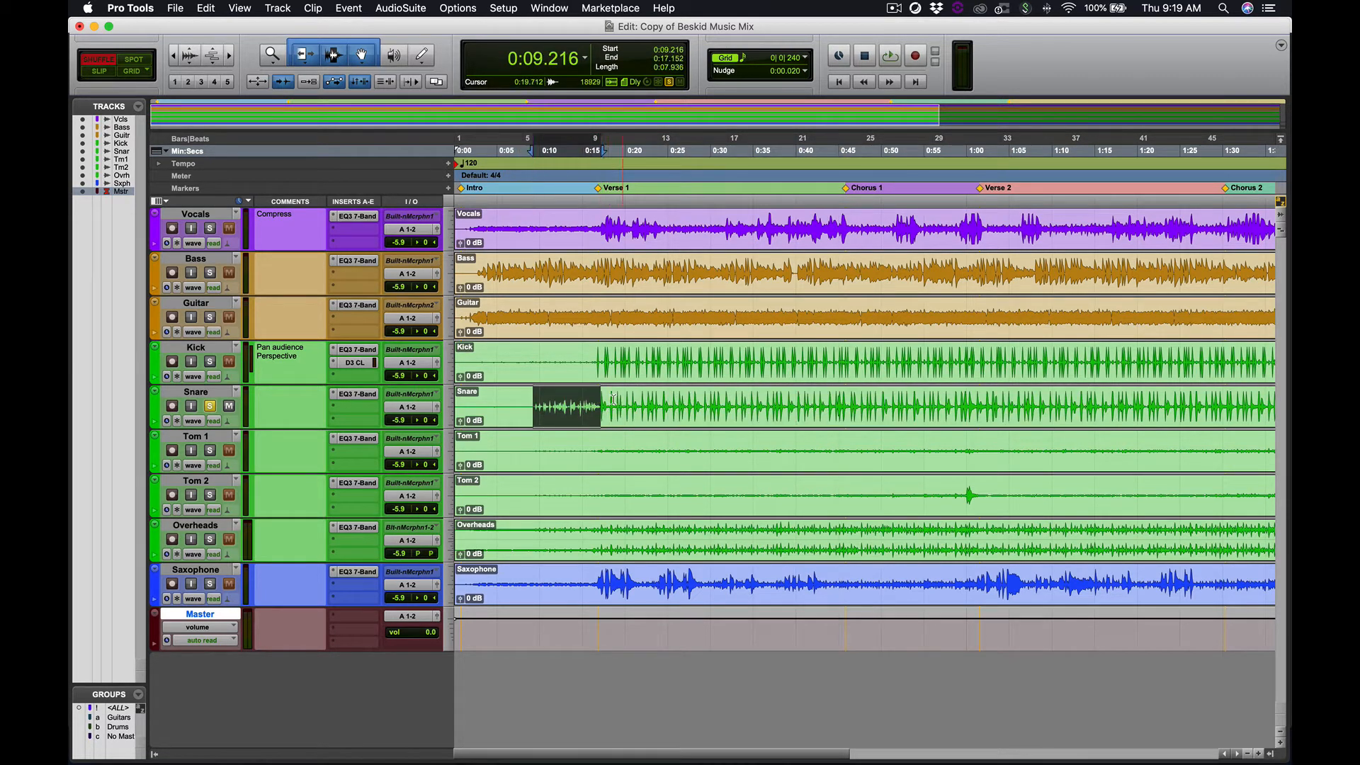
click(602, 401)
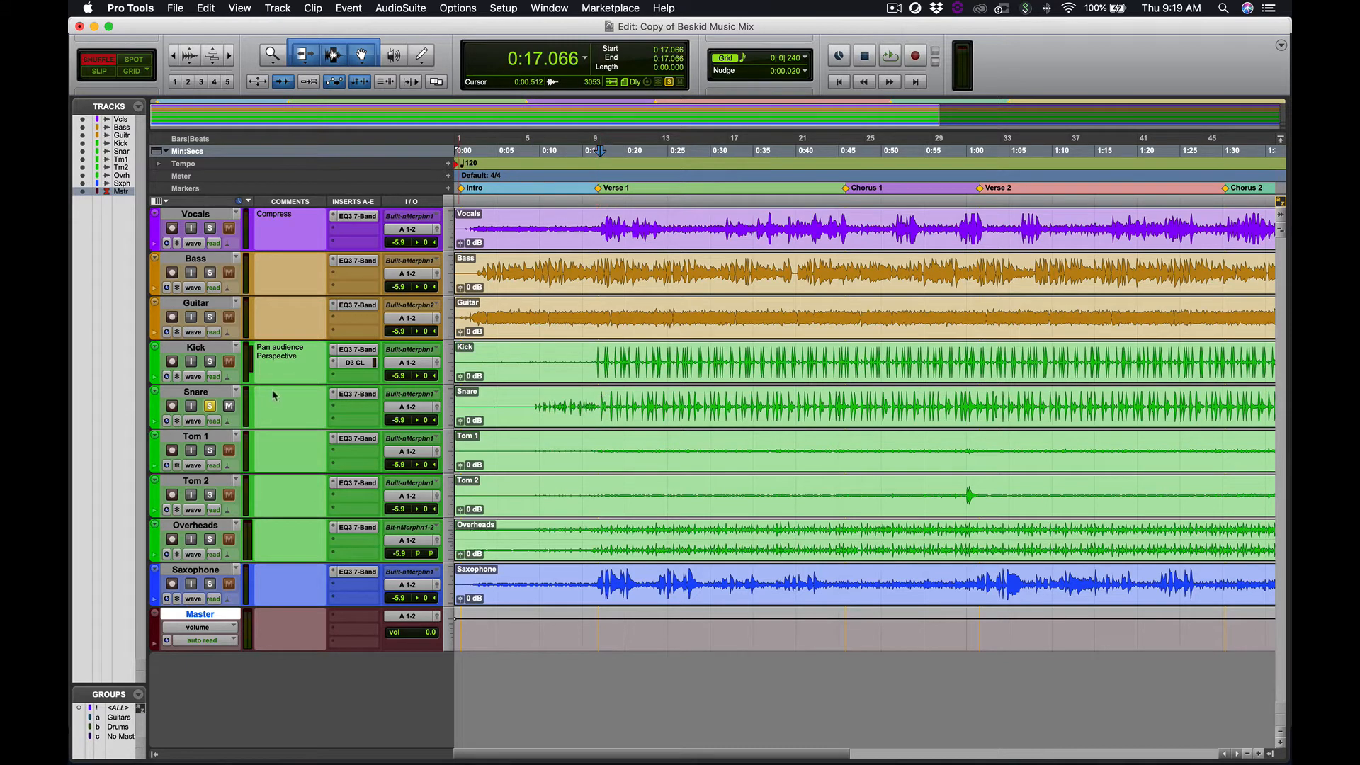
Insert the Dyn3 Compressor/Limiter (mono) after the EQ on the Snare track and load its Snare Comp preset.
click(335, 411)
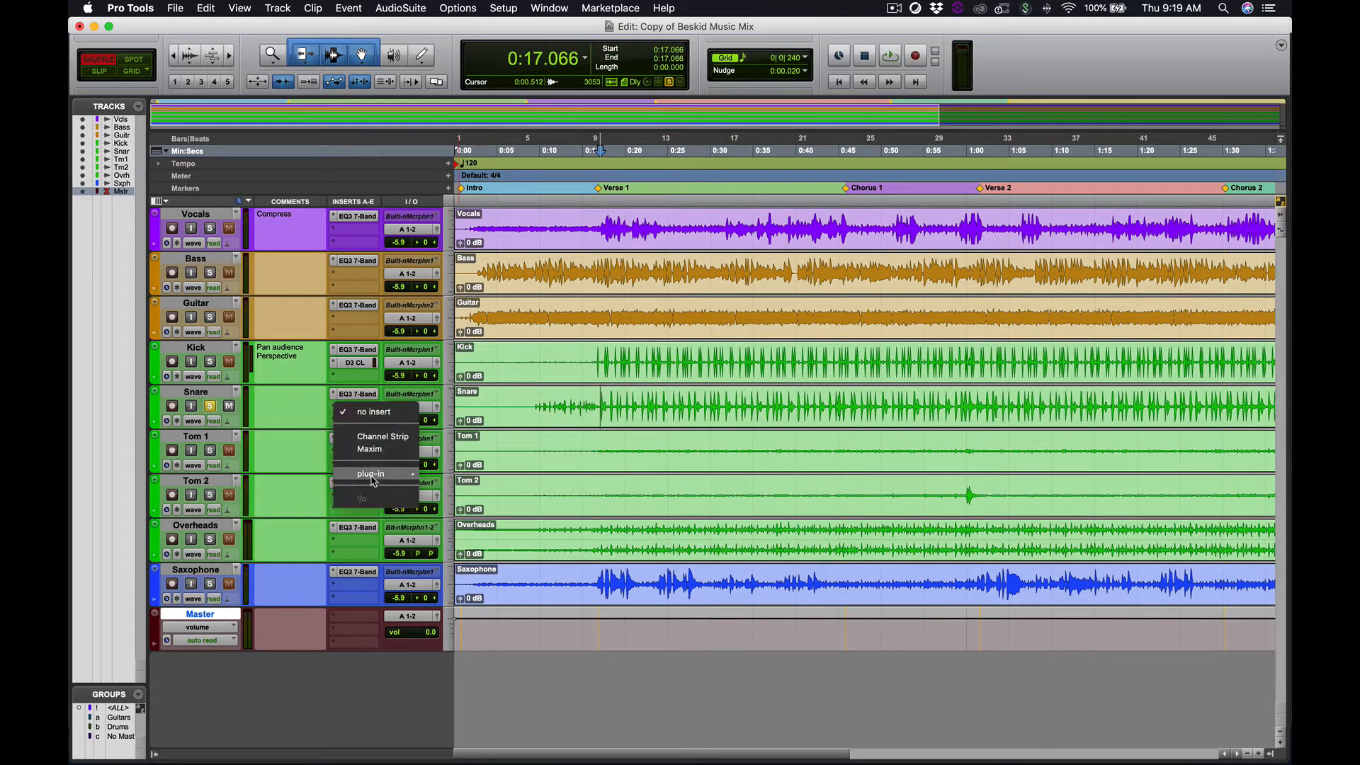
mouse_move(376, 473)
mouse_move(473, 491)
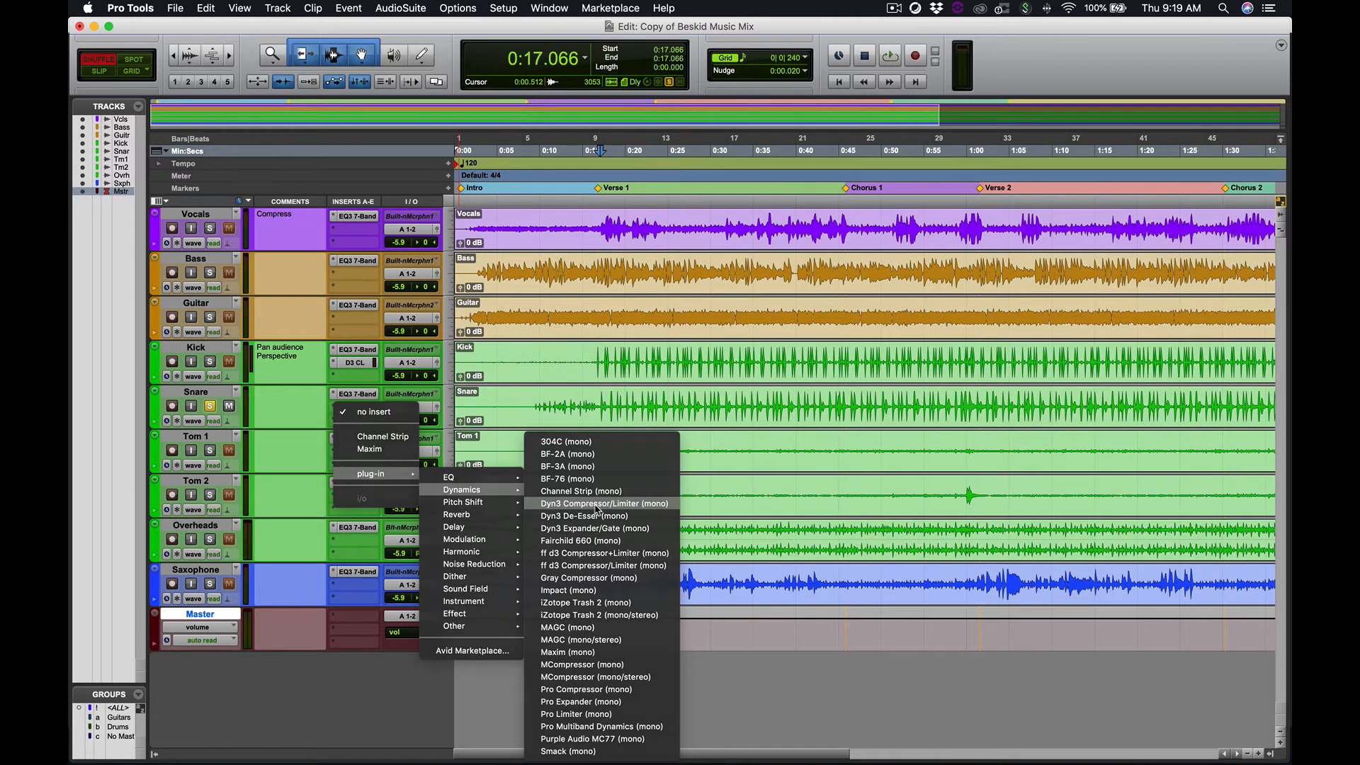
click(597, 504)
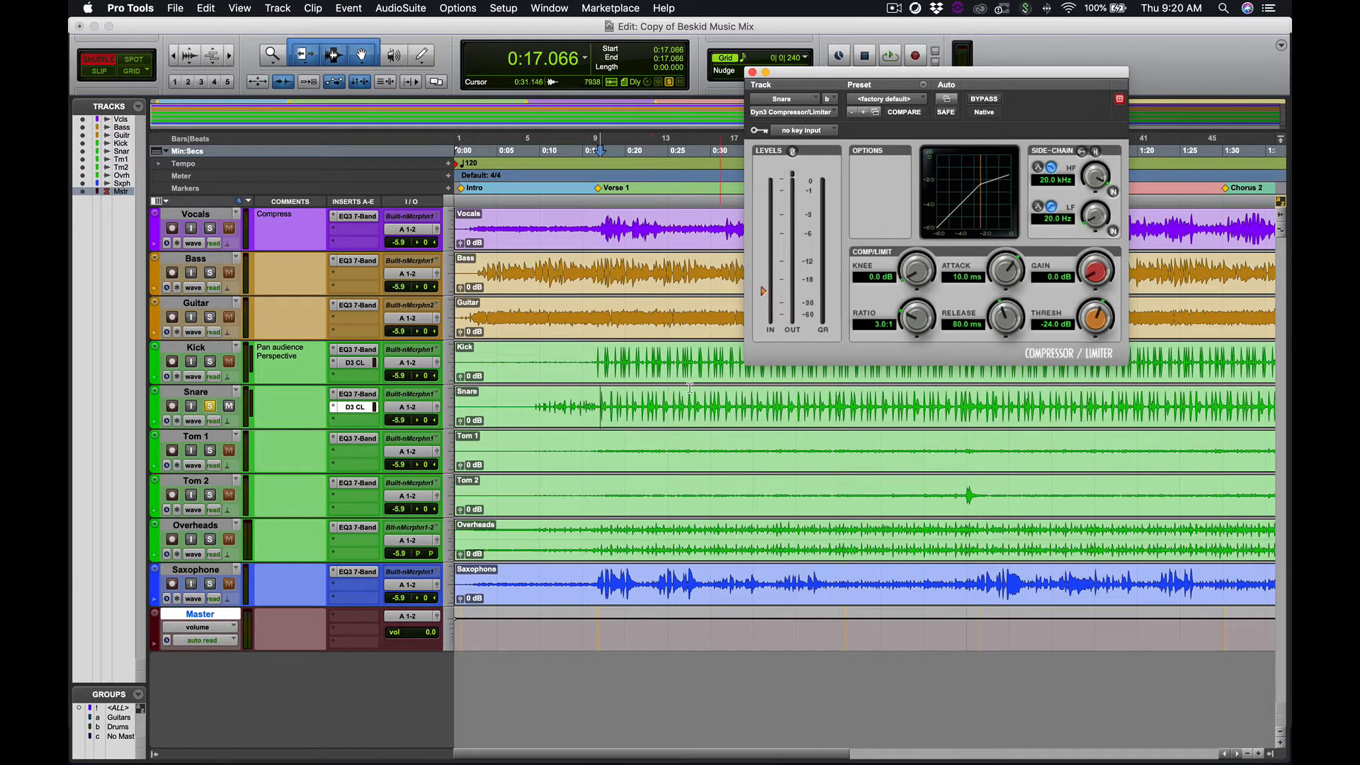
click(890, 101)
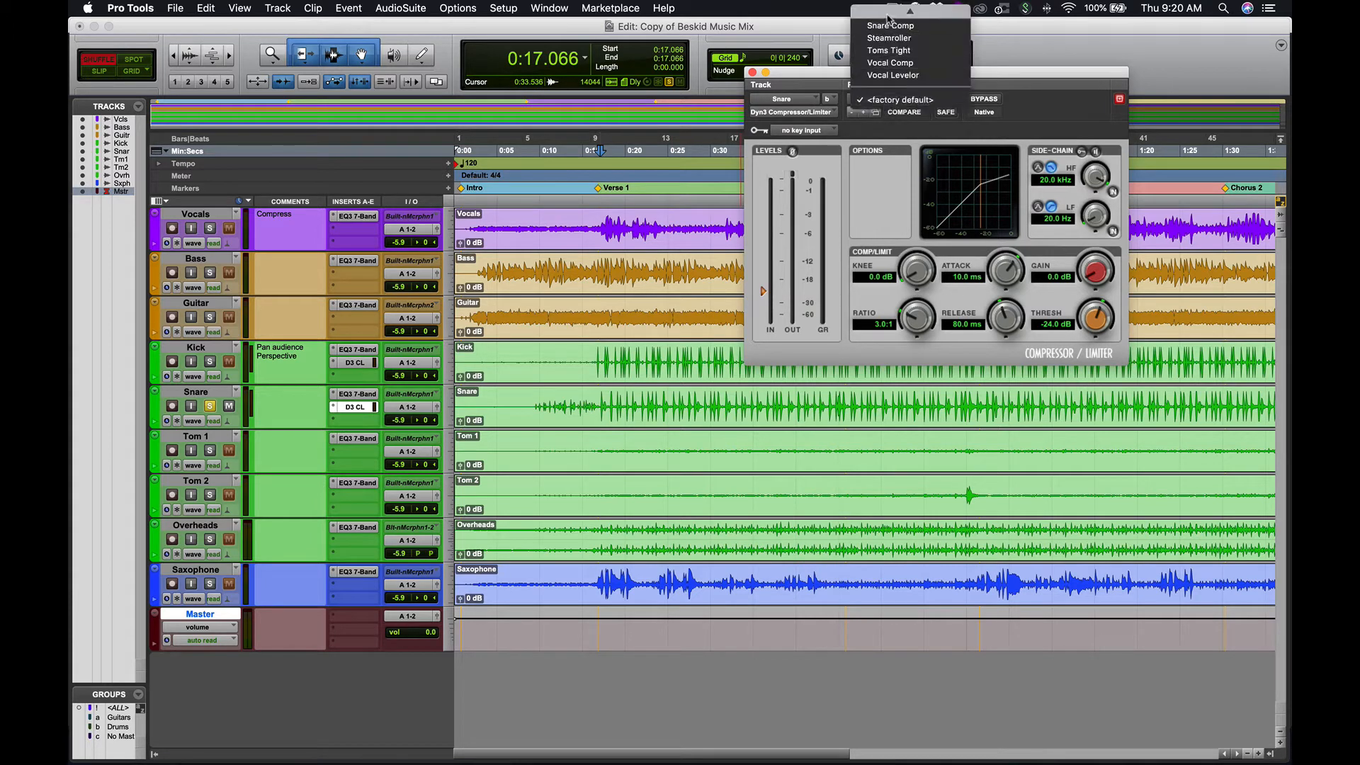
scroll(910, 106, up, 3)
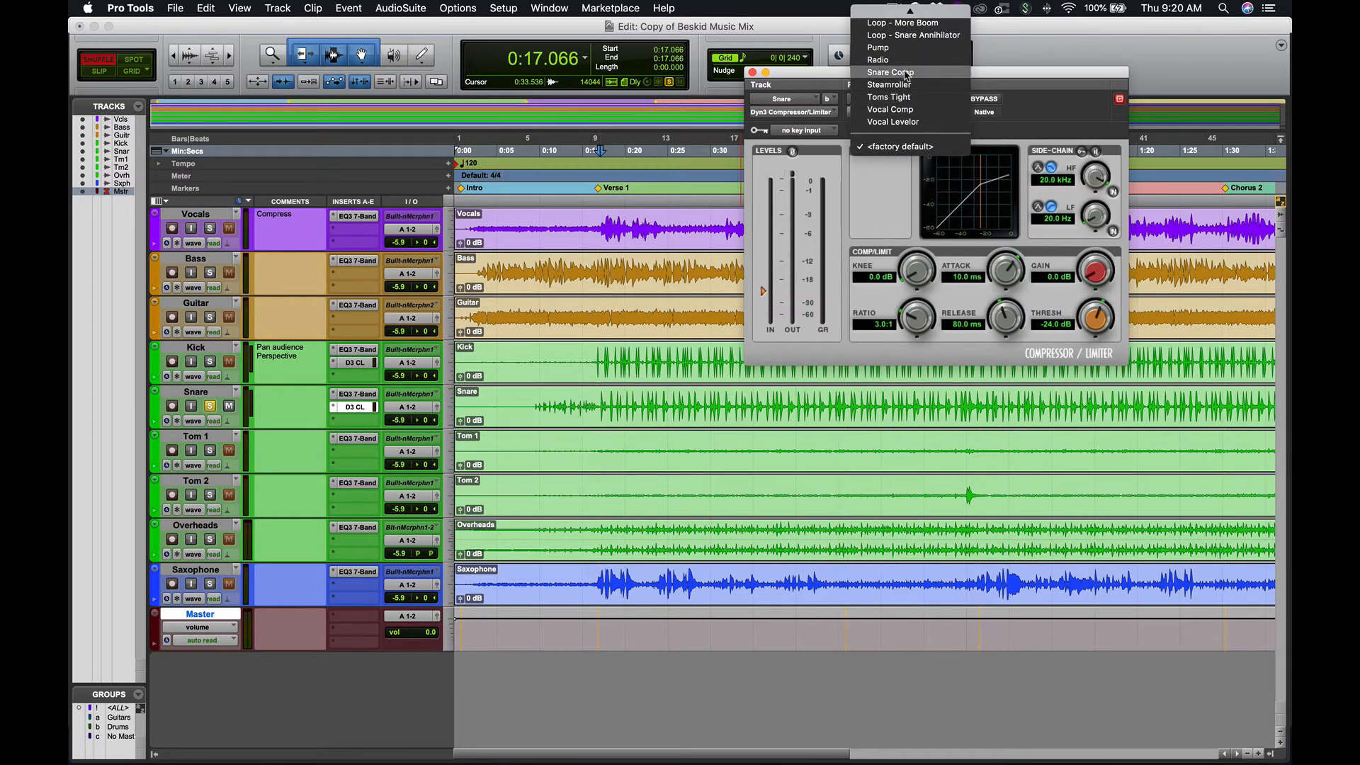
click(905, 72)
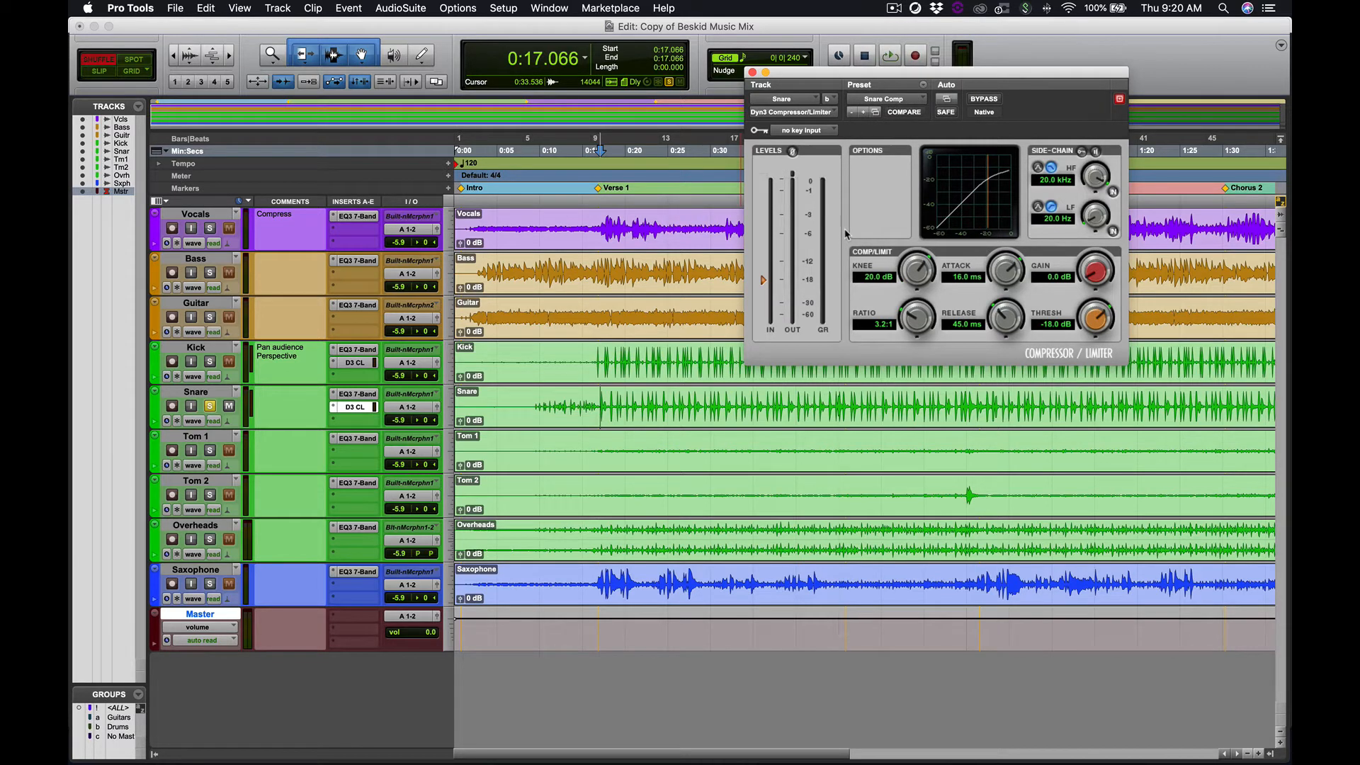
Play the soloed Snare and set its compressor's threshold to -22.6 dB and ratio to 4.4:1.
key(space)
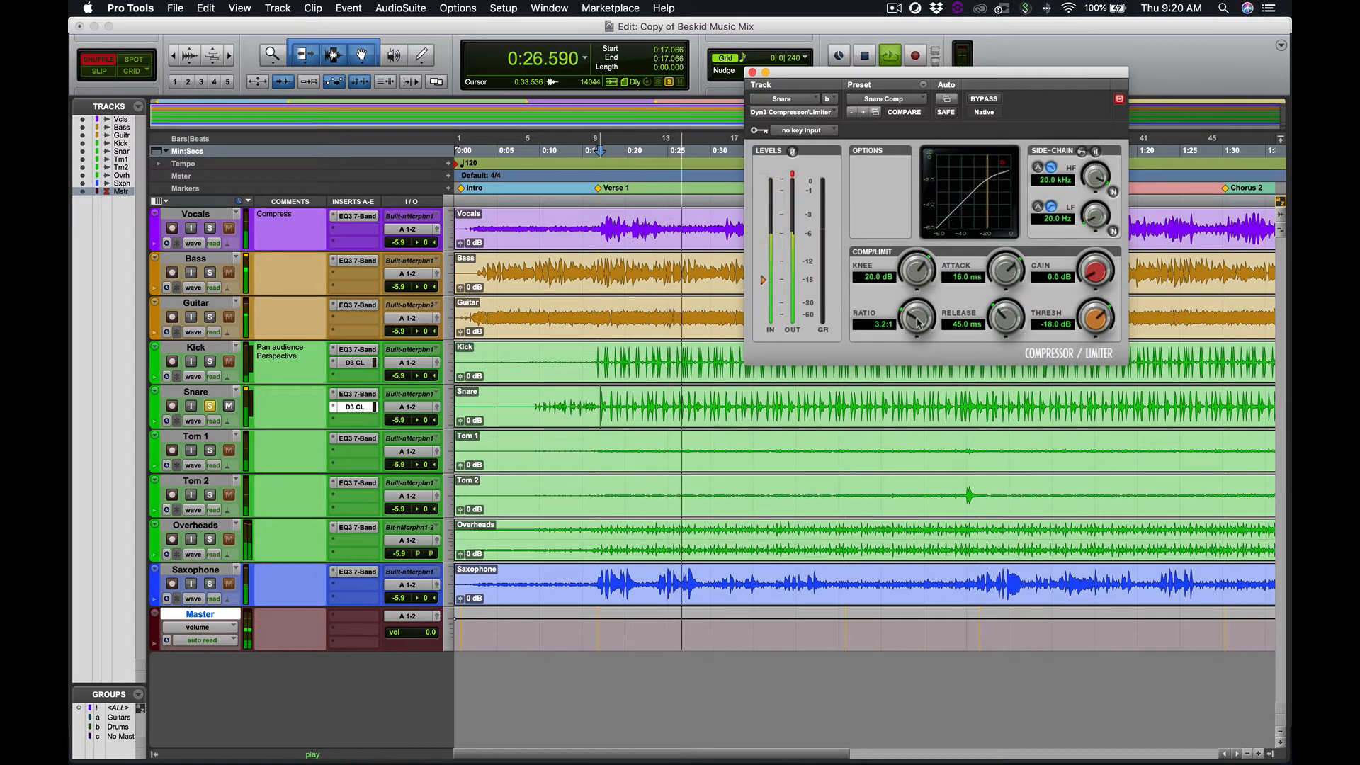
drag(1095, 327, 1091, 367)
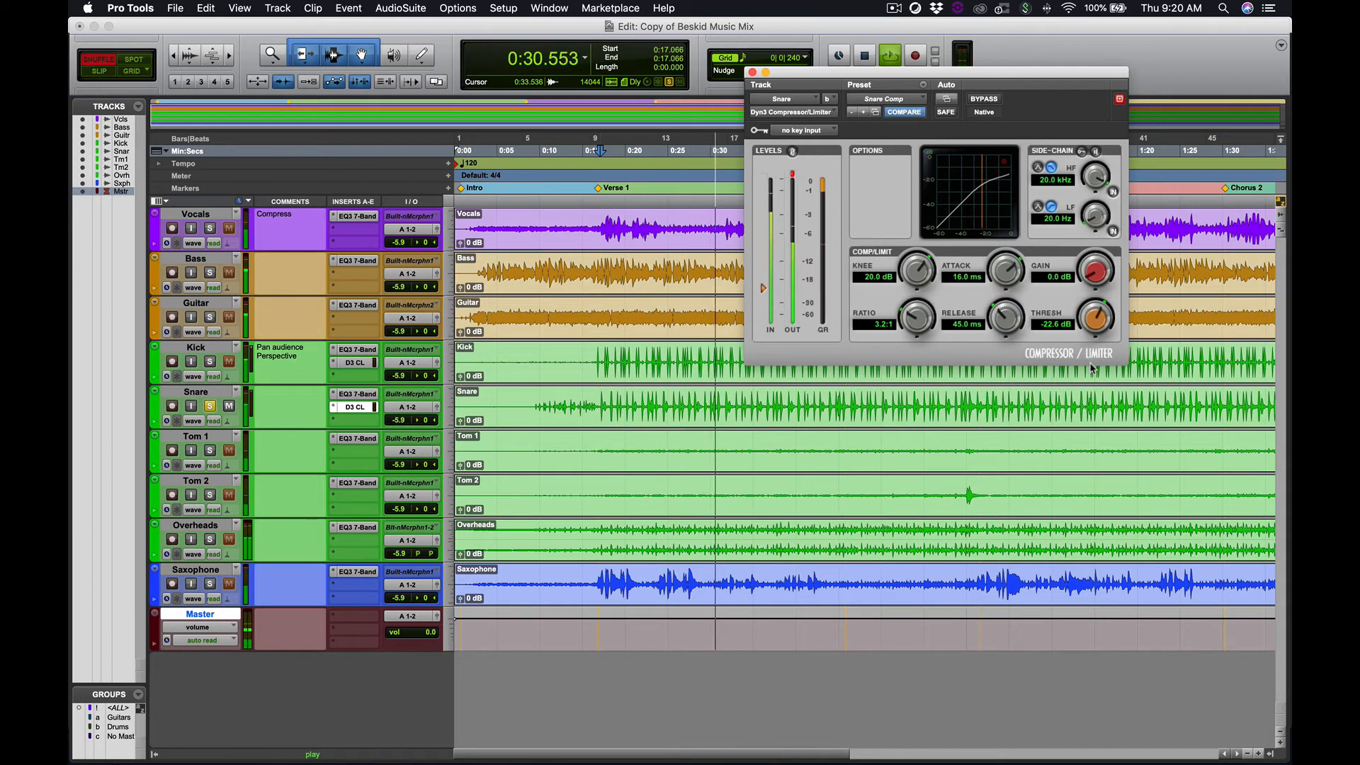
drag(917, 317, 918, 316)
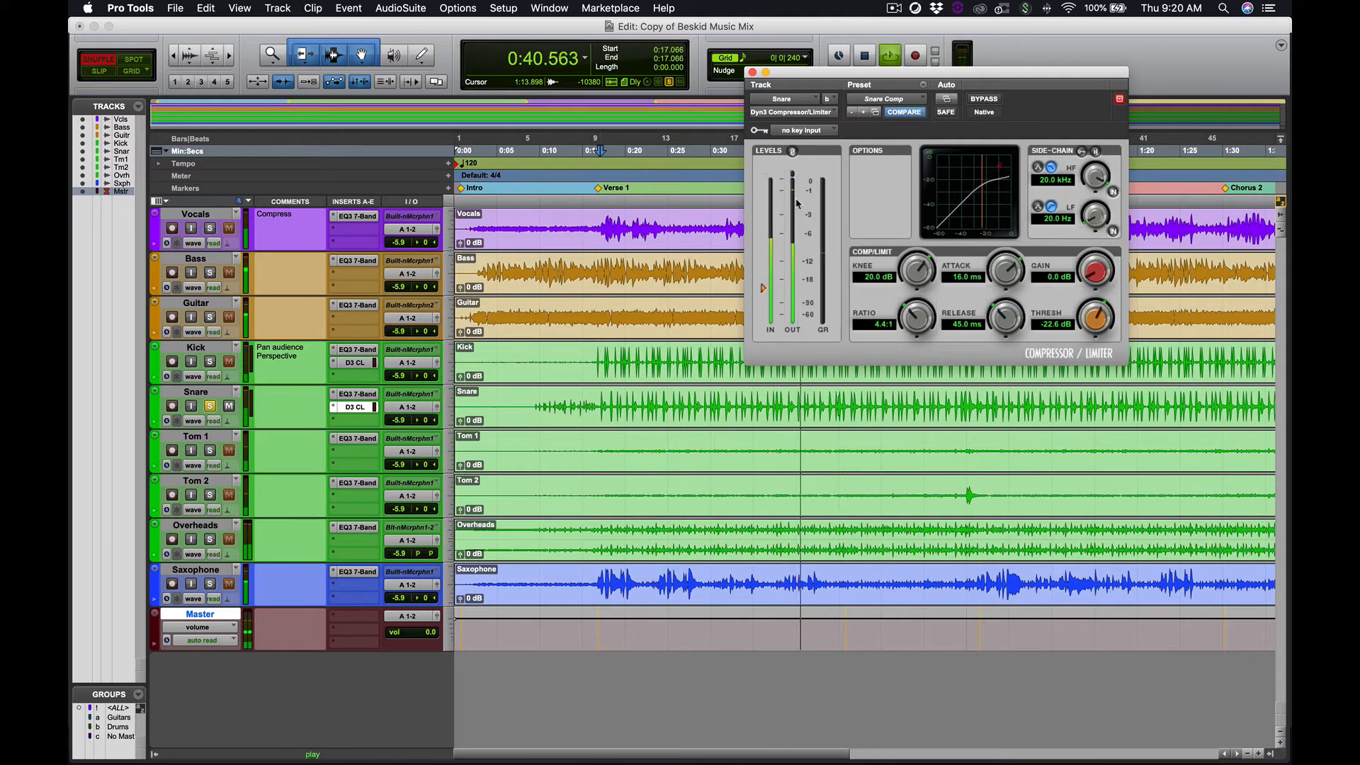
Fine-tune the Snare compressor's gain to 0.7 dB while the track plays.
mouse_move(1092, 275)
mouse_down()
mouse_move(1089, 254)
mouse_move(1090, 268)
mouse_up()
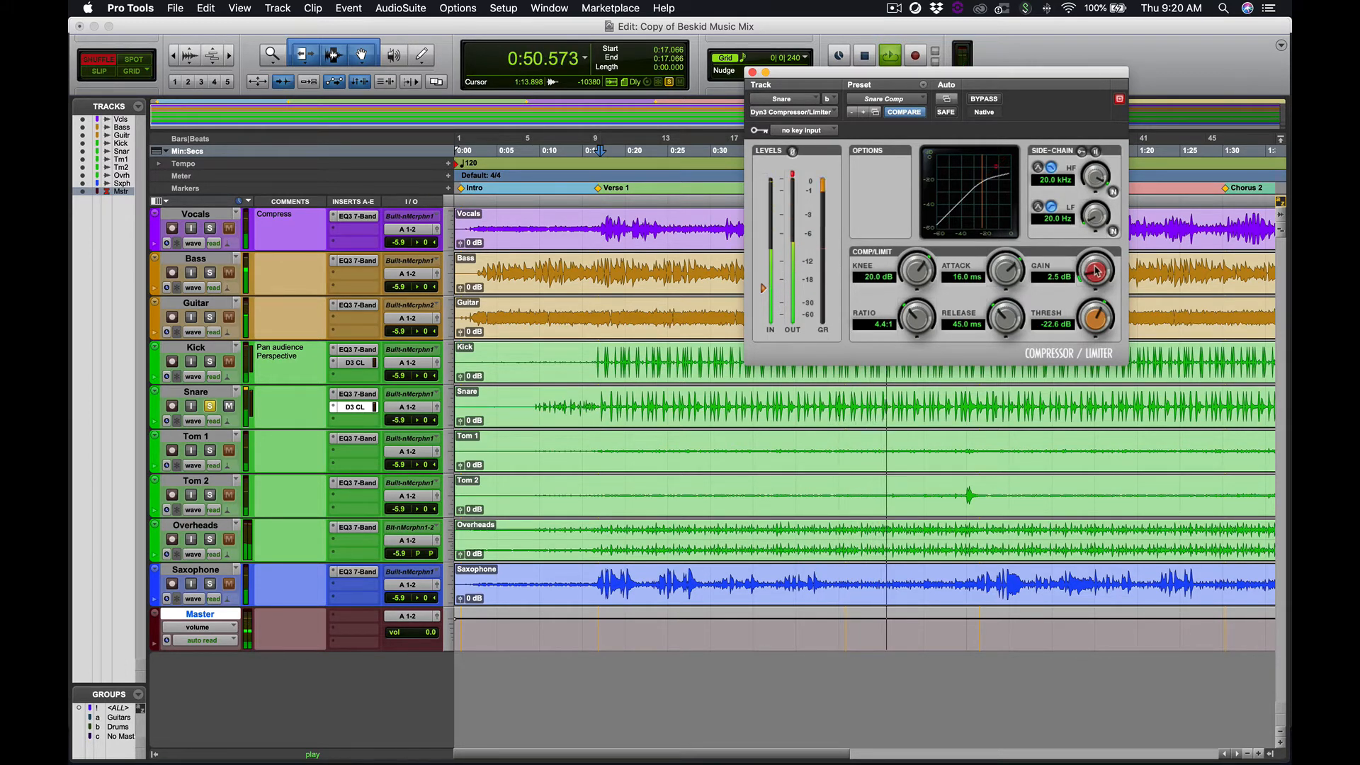
drag(1095, 271, 1095, 279)
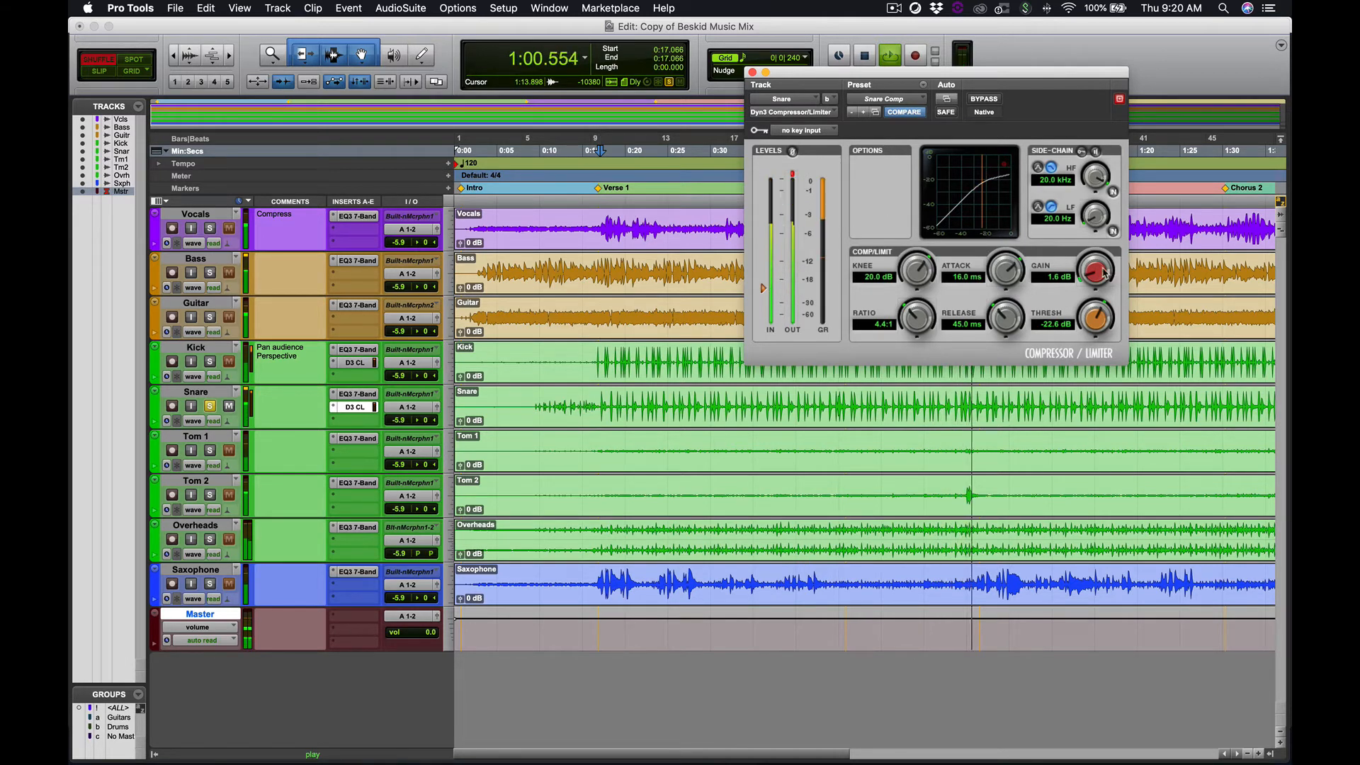
drag(1099, 273, 1100, 280)
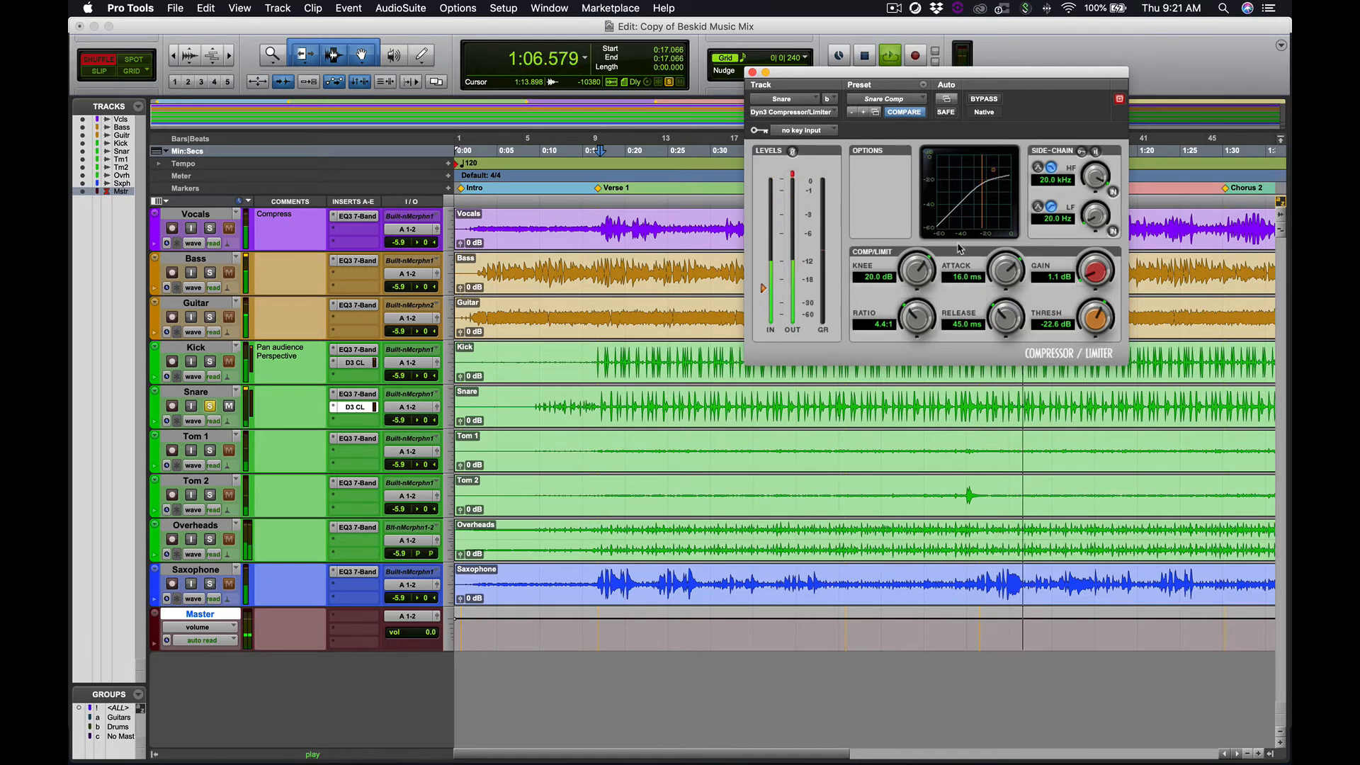
drag(1092, 272, 1091, 276)
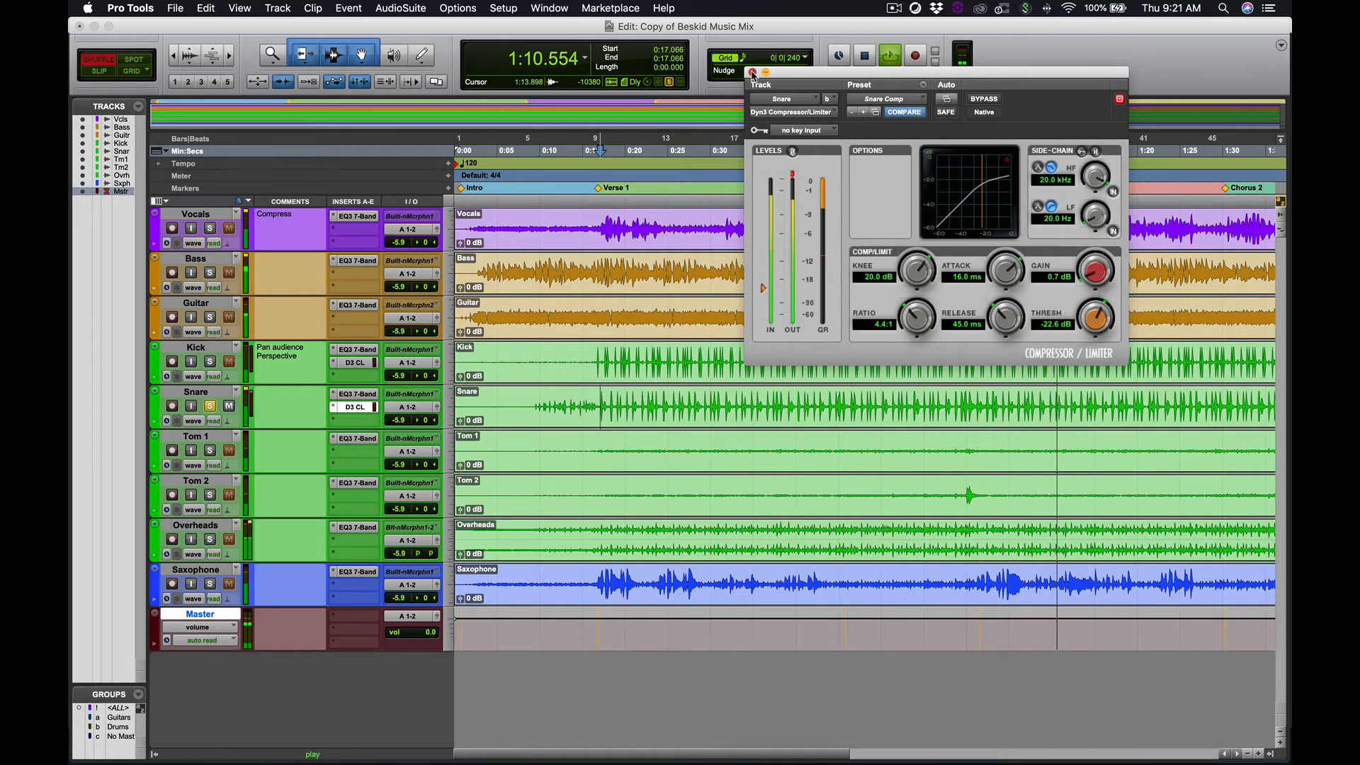
Close the Snare compressor window and unsolo the Snare to hear the full mix before stopping playback.
click(752, 73)
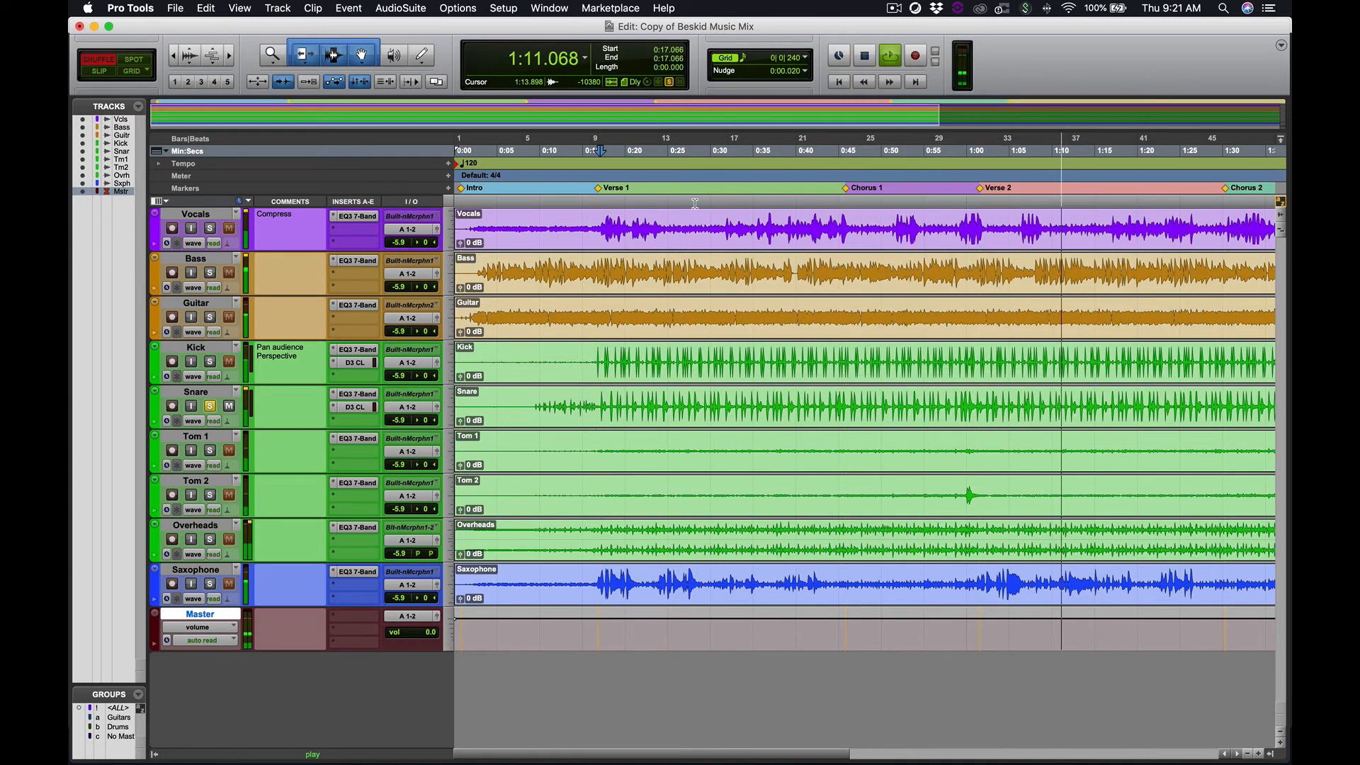
click(211, 406)
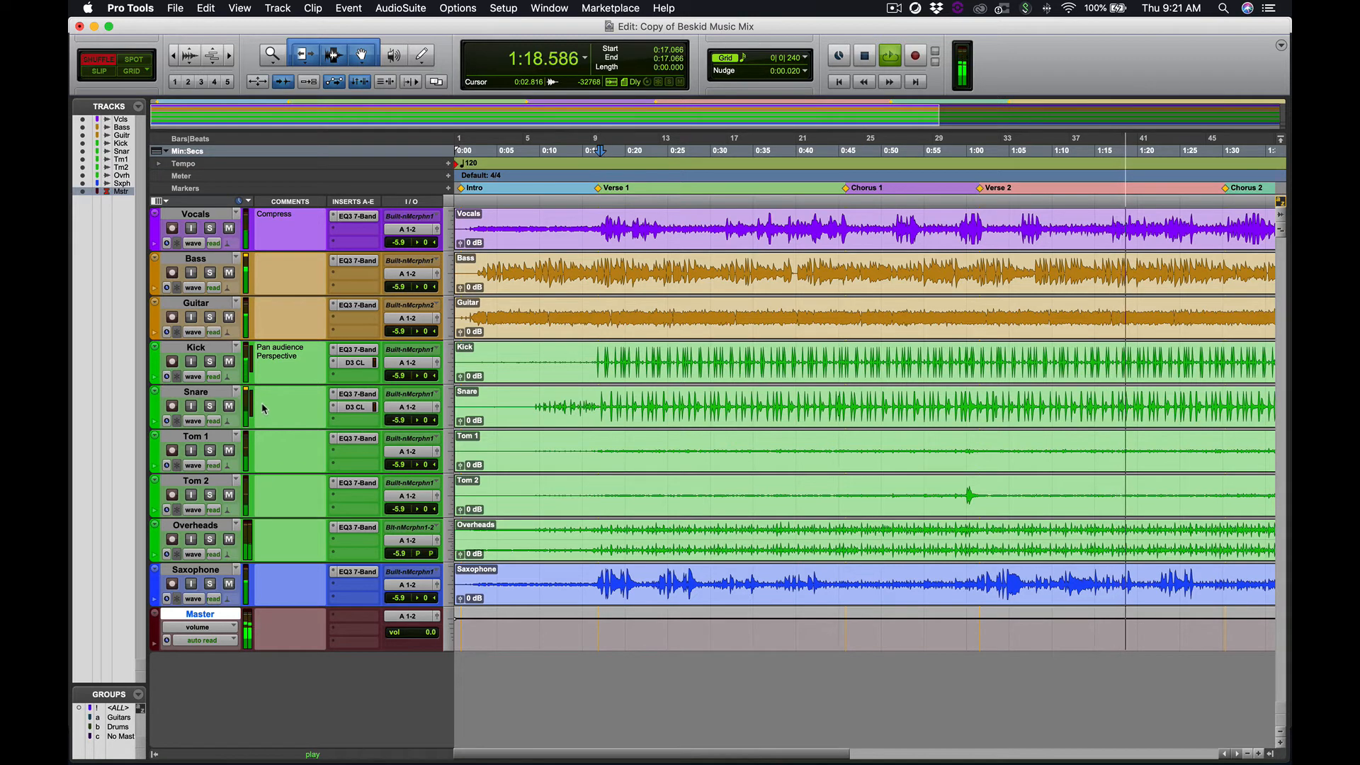
key(space)
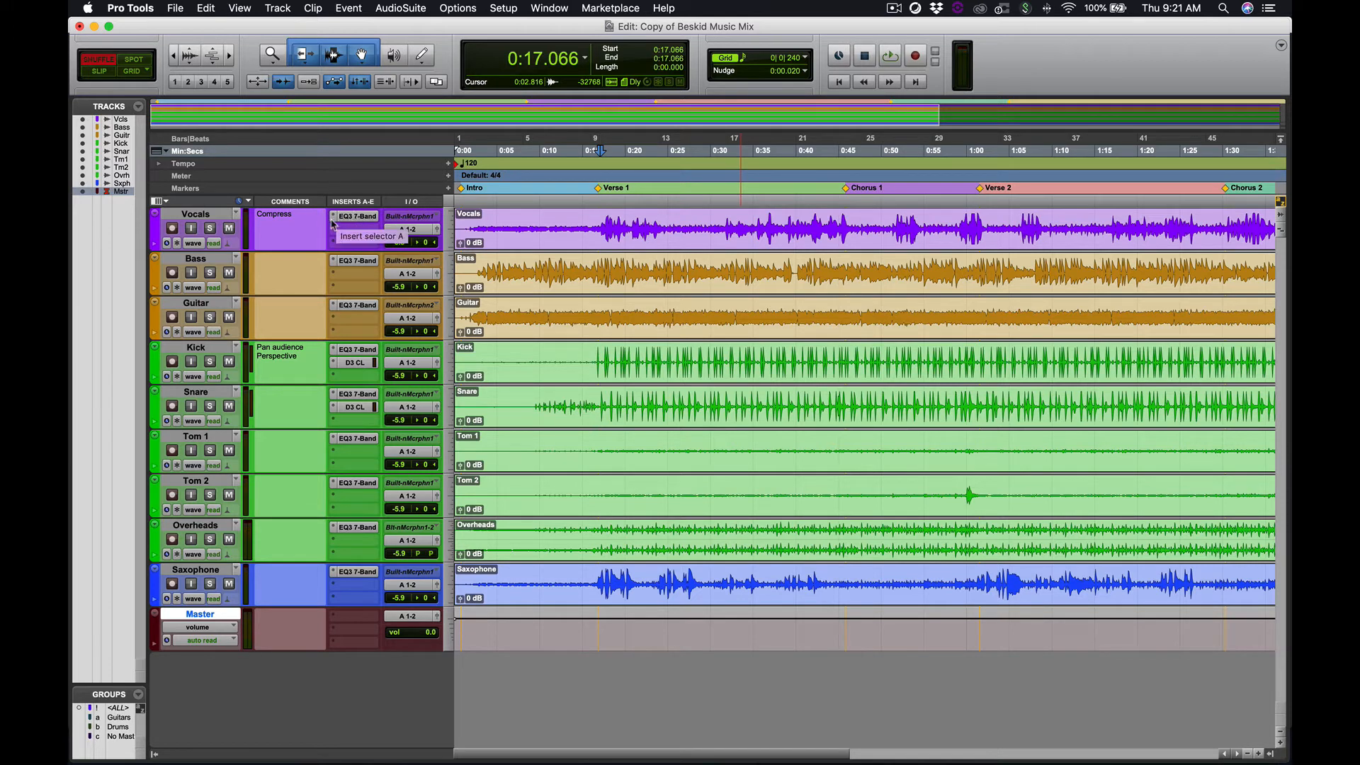
Select all tracks from Vocals through Saxophone and bypass all of their EQ and compressor inserts for comparison.
click(198, 215)
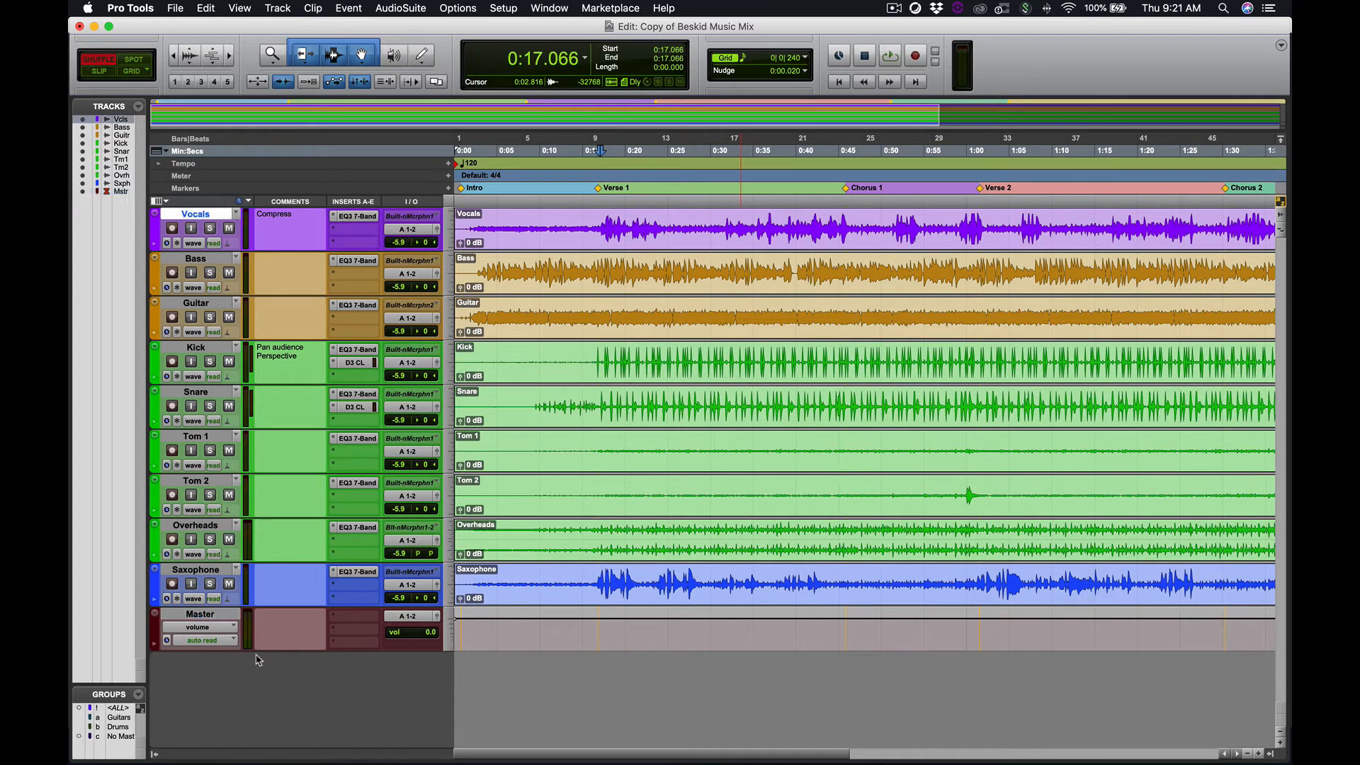
shift+click(200, 571)
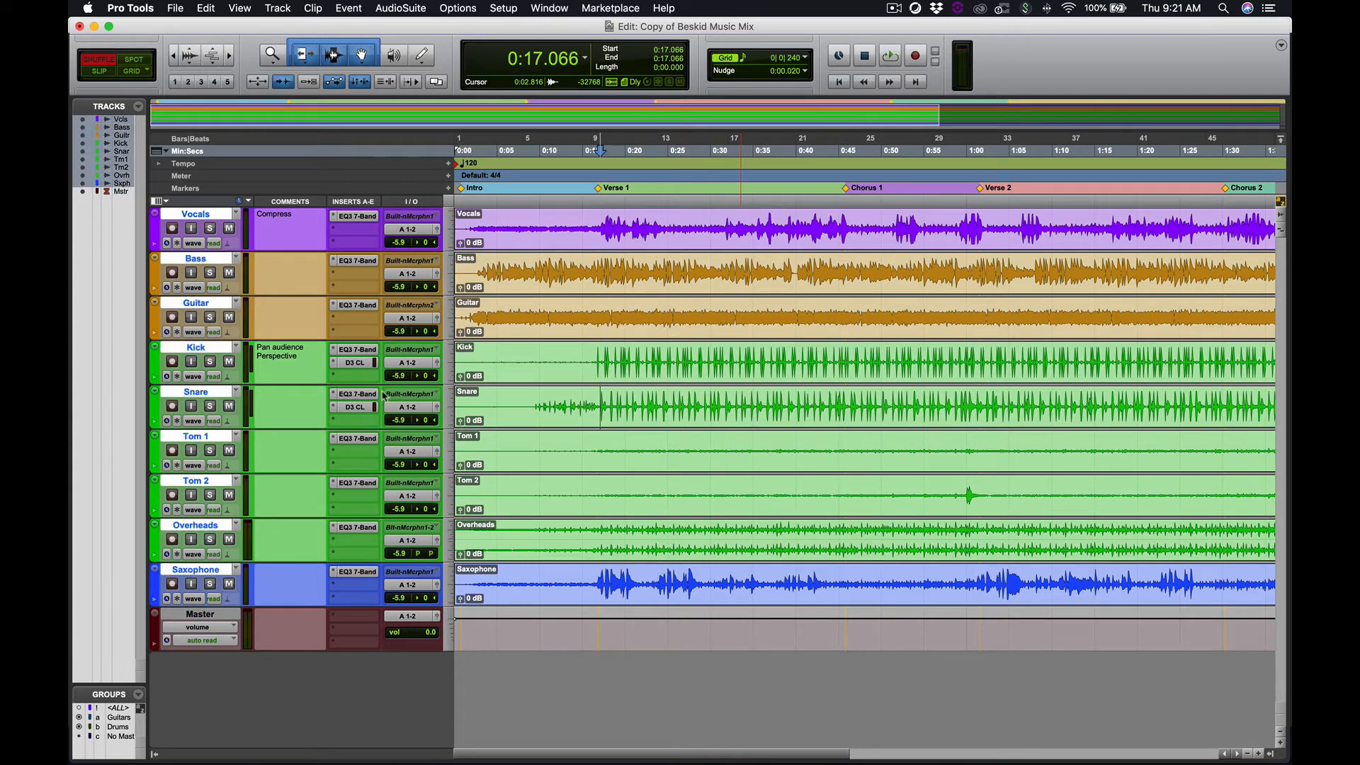
alt+shift+super+click(361, 217)
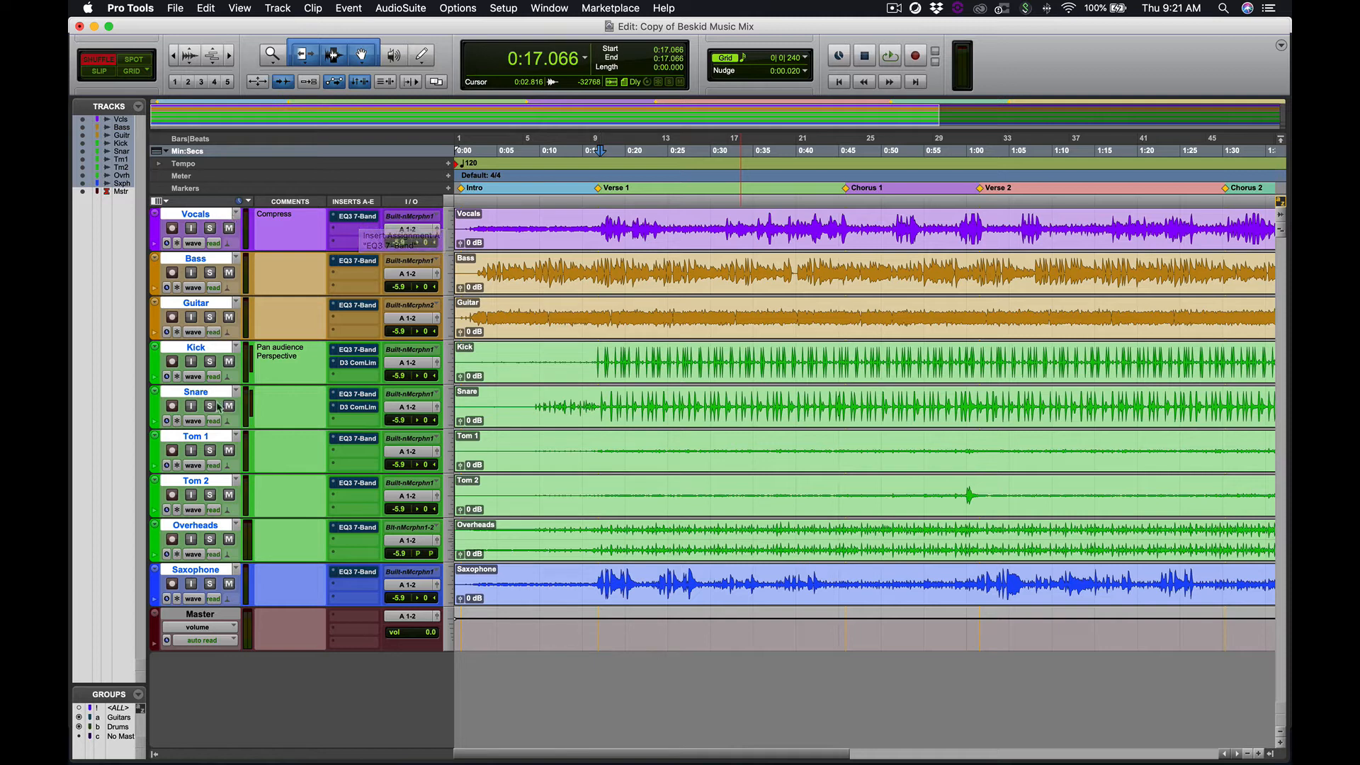
alt+super+click(365, 218)
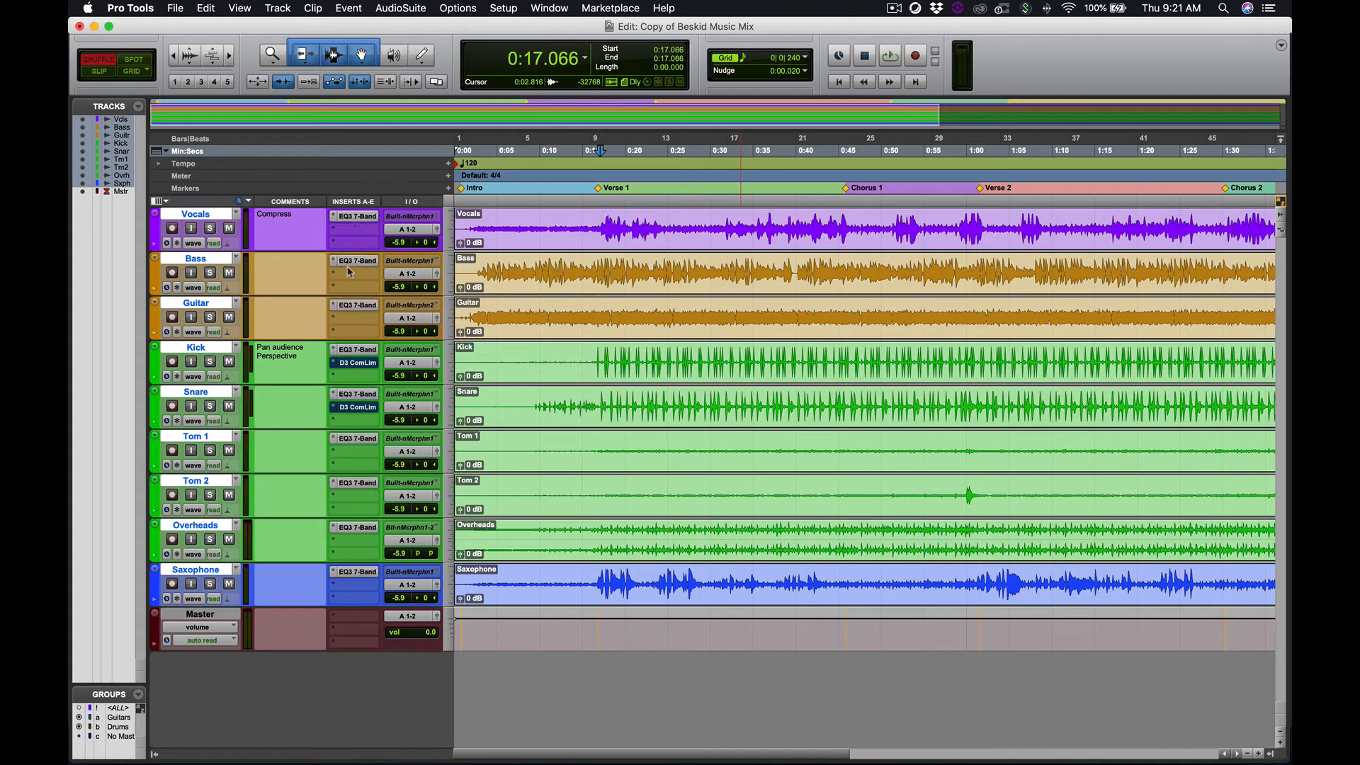
alt+super+click(349, 364)
alt+super+click(349, 220)
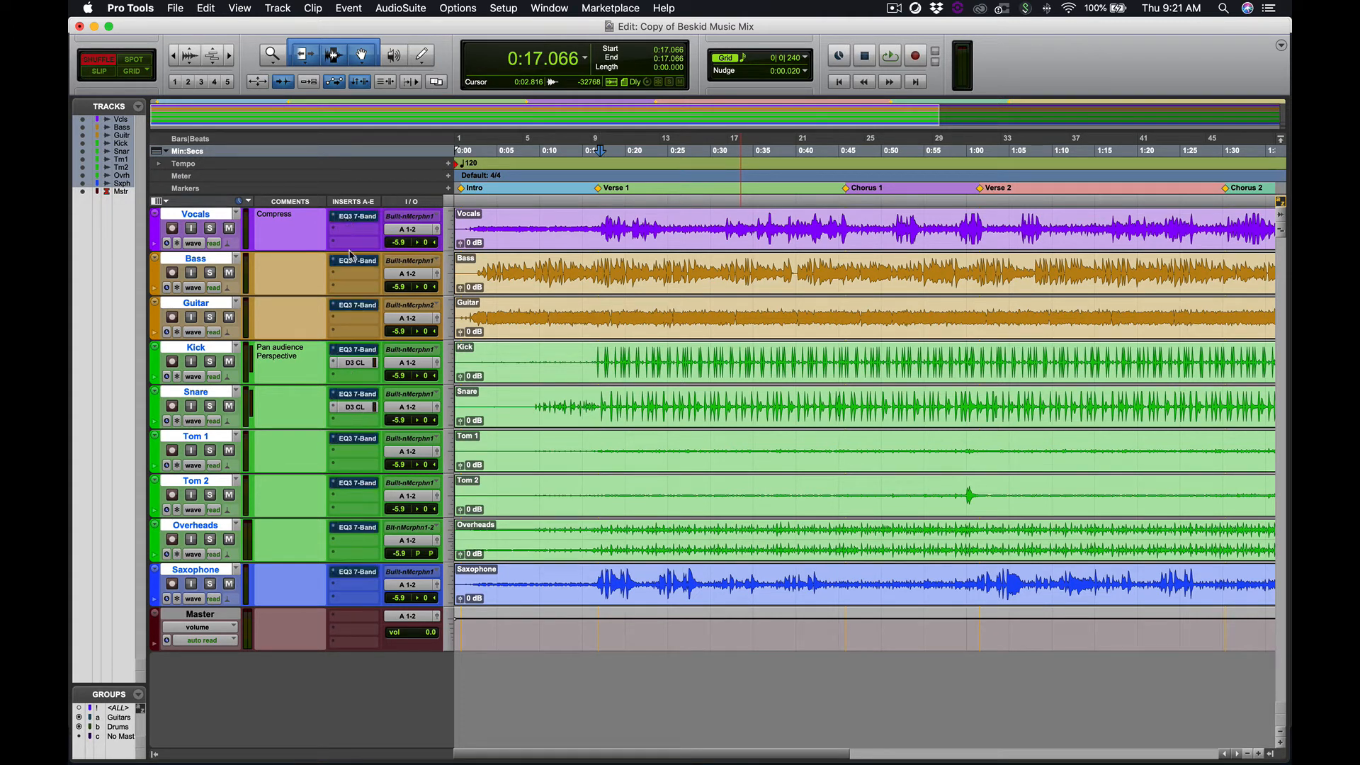
alt+super+click(359, 364)
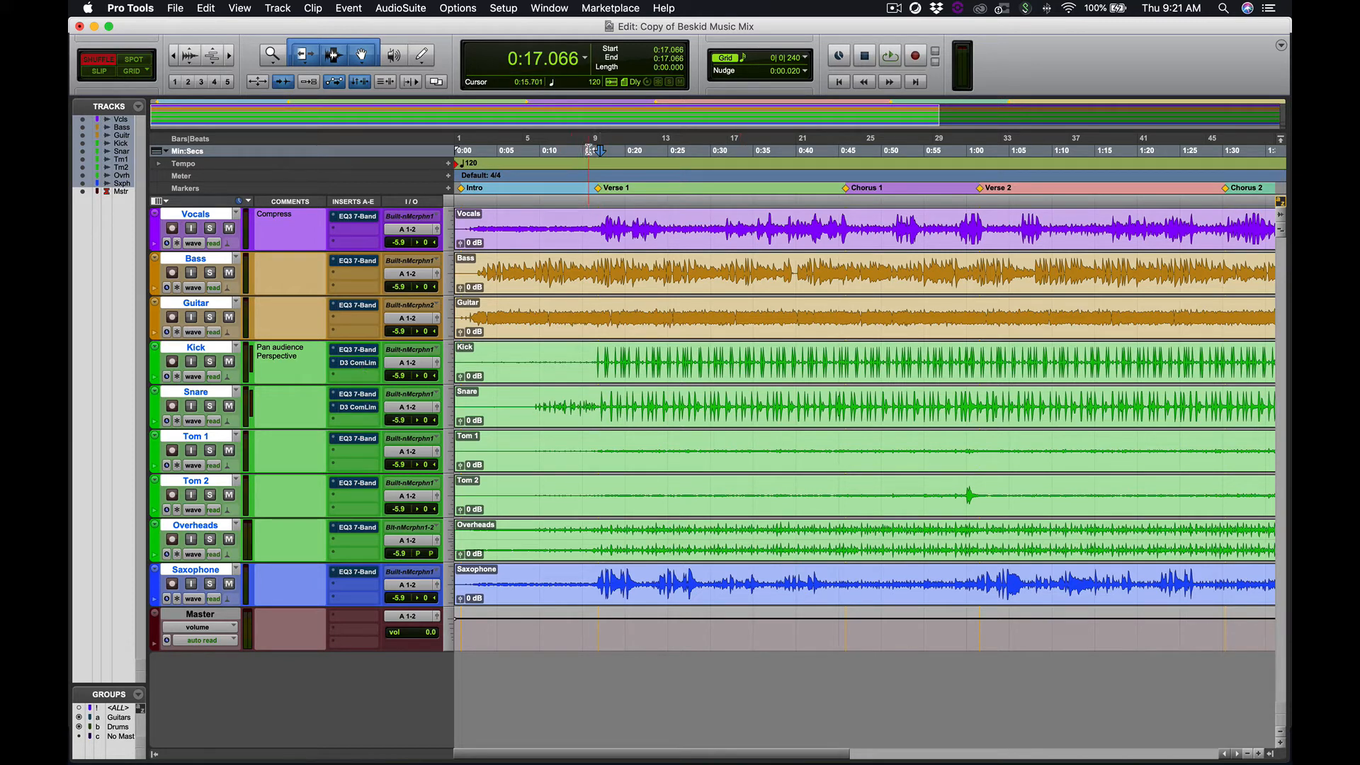
Play the mix with all inserts bypassed, reactivate the EQs and compressors to compare the sound, and stop playback.
key(space)
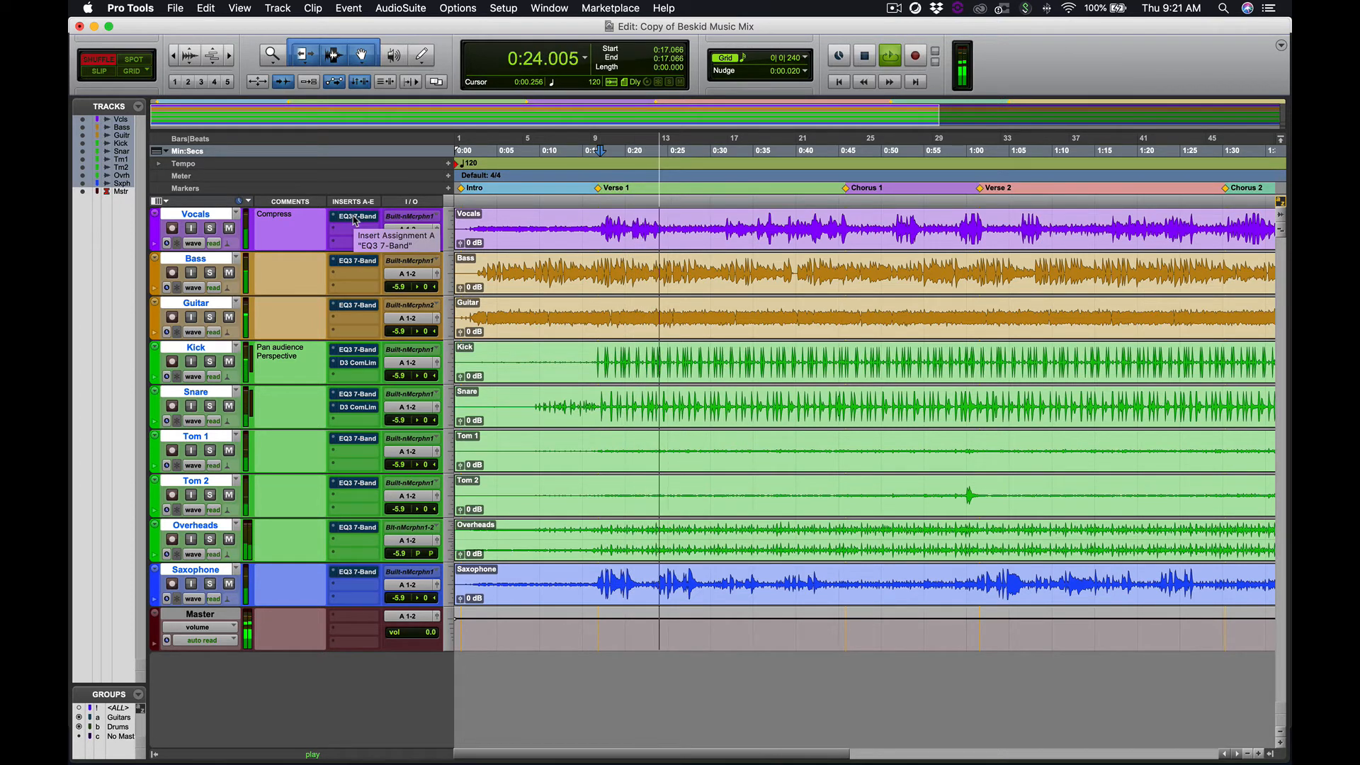
alt+super+click(357, 260)
alt+super+click(357, 363)
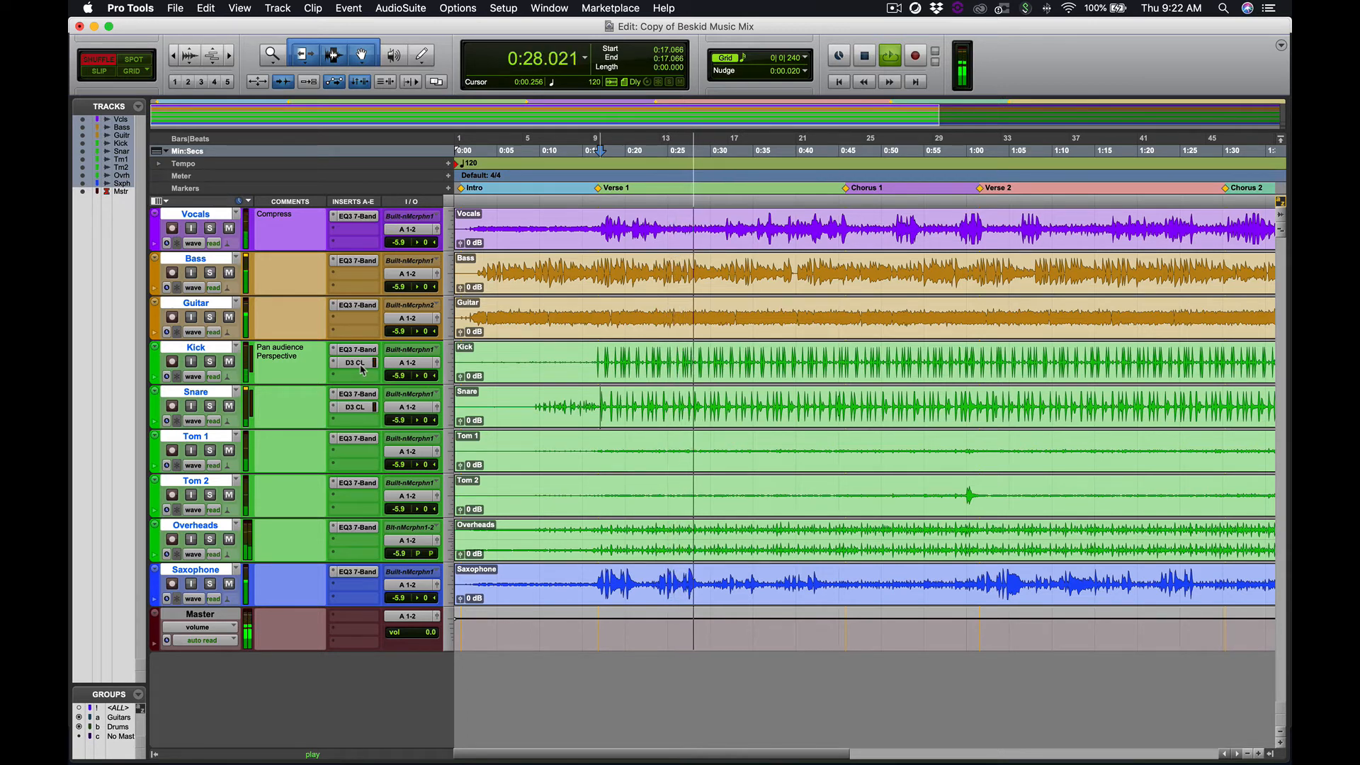
key(space)
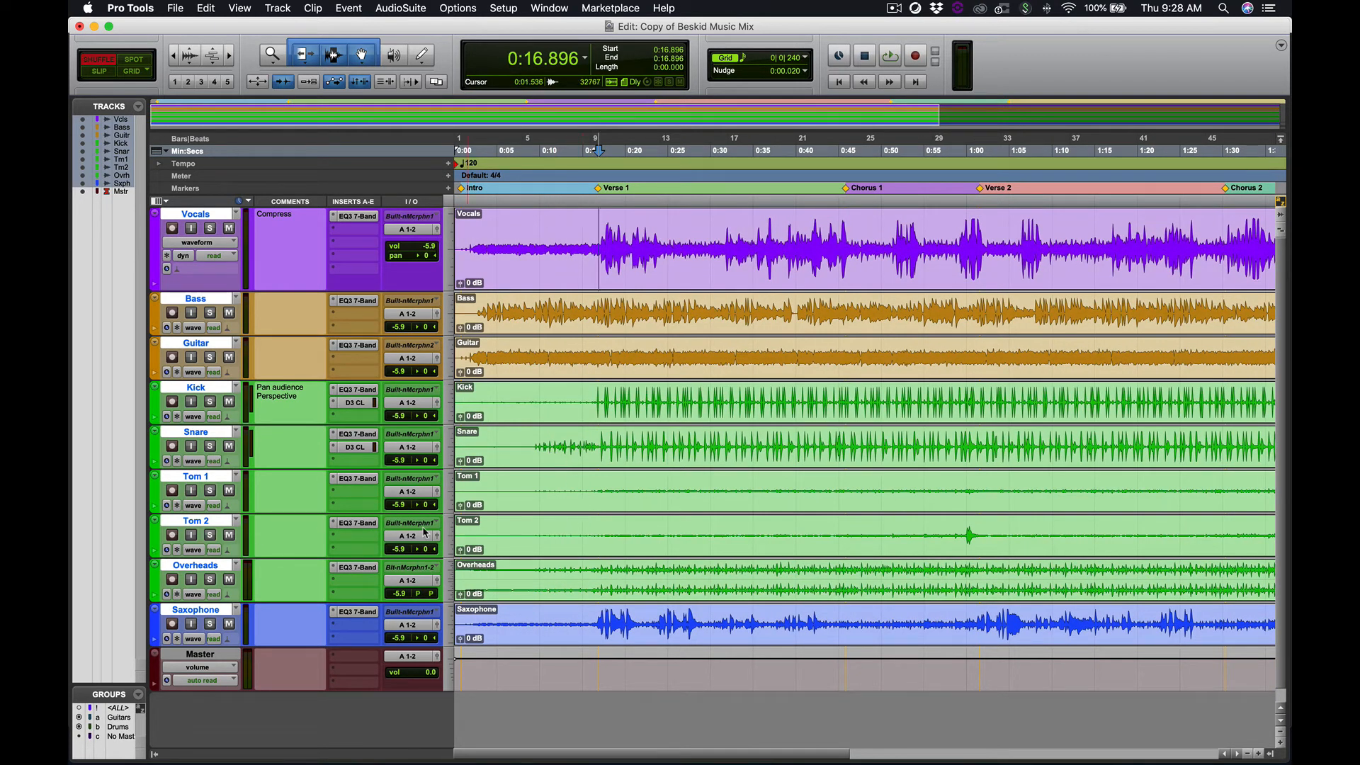
Examine the Tom 1 hits in Verse 3, highlighting the passage from 1:58.016 to 2:01.856.
scroll(811, 540, right, 15)
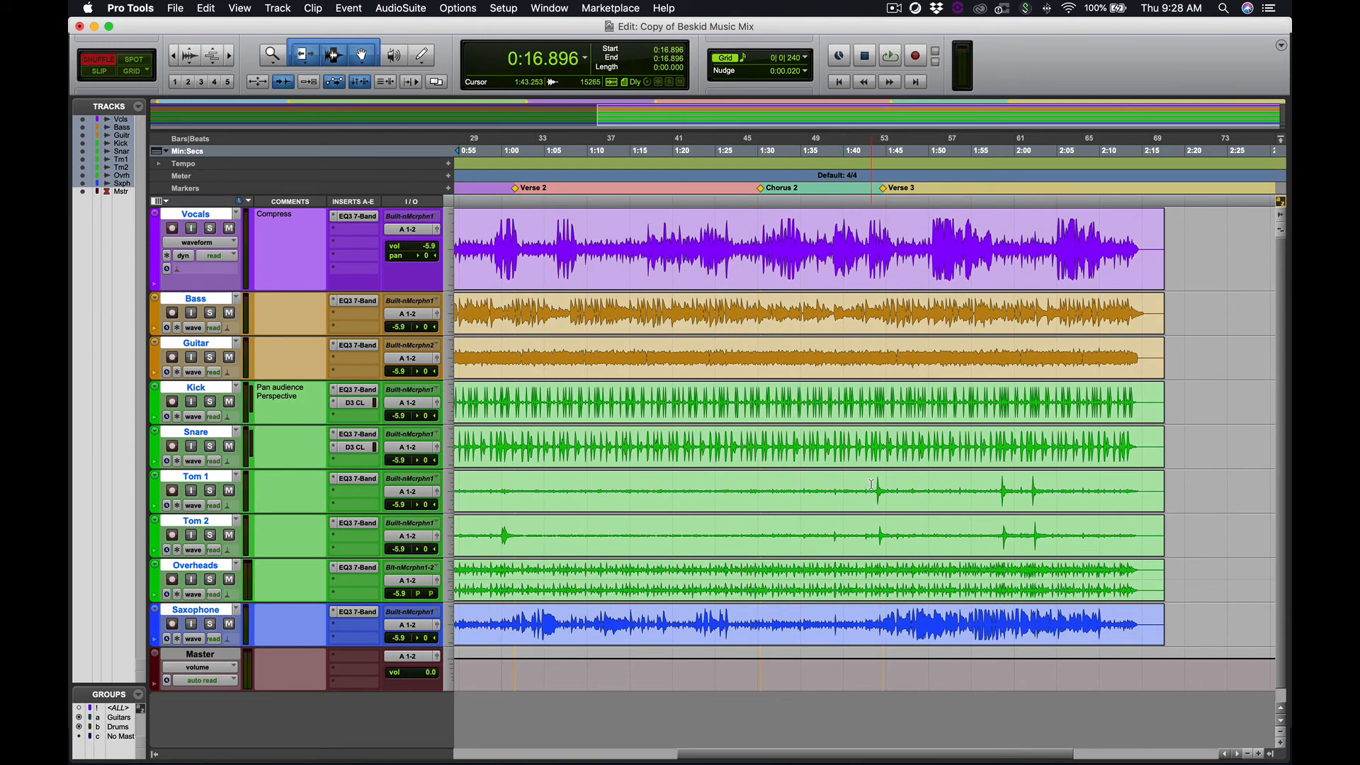
drag(871, 484, 884, 486)
drag(997, 486, 1031, 486)
scroll(600, 518, right, 1)
scroll(485, 473, right, 8)
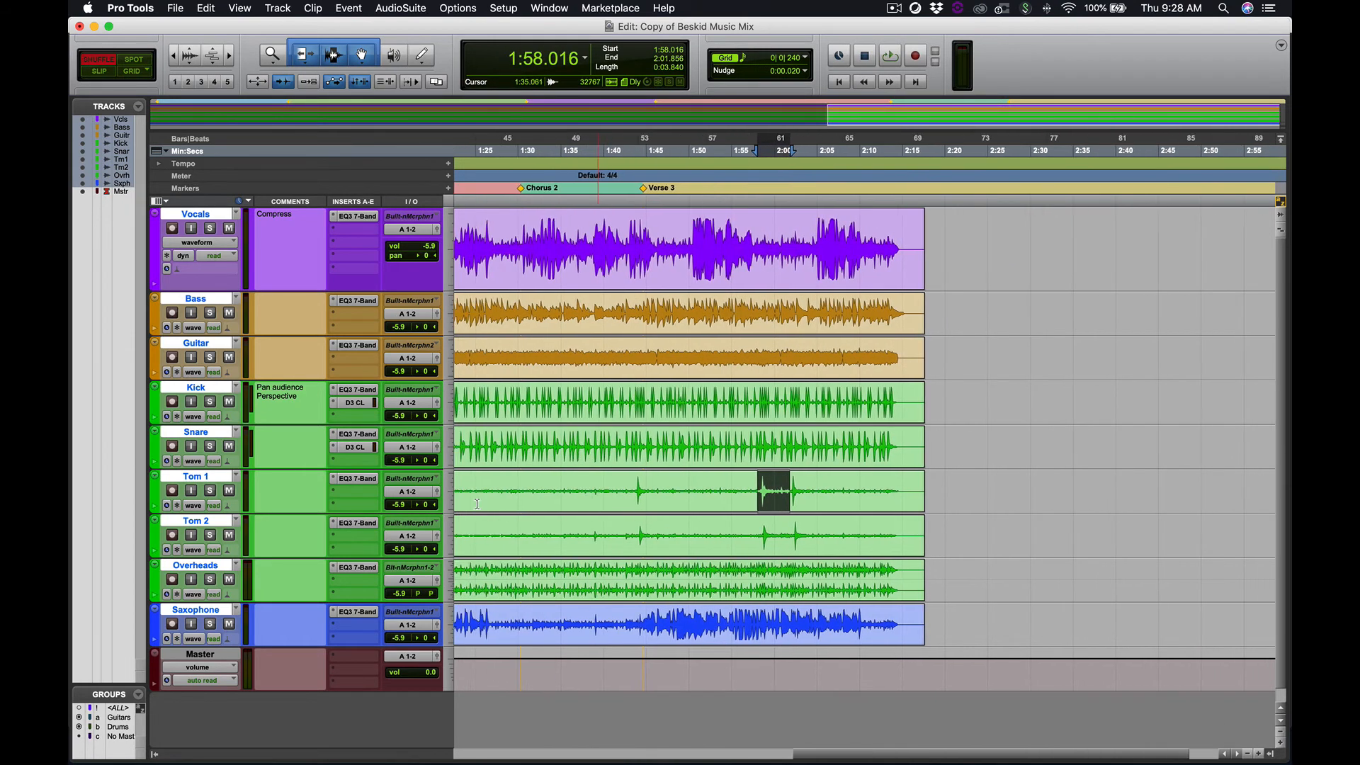
scroll(467, 476, left, 20)
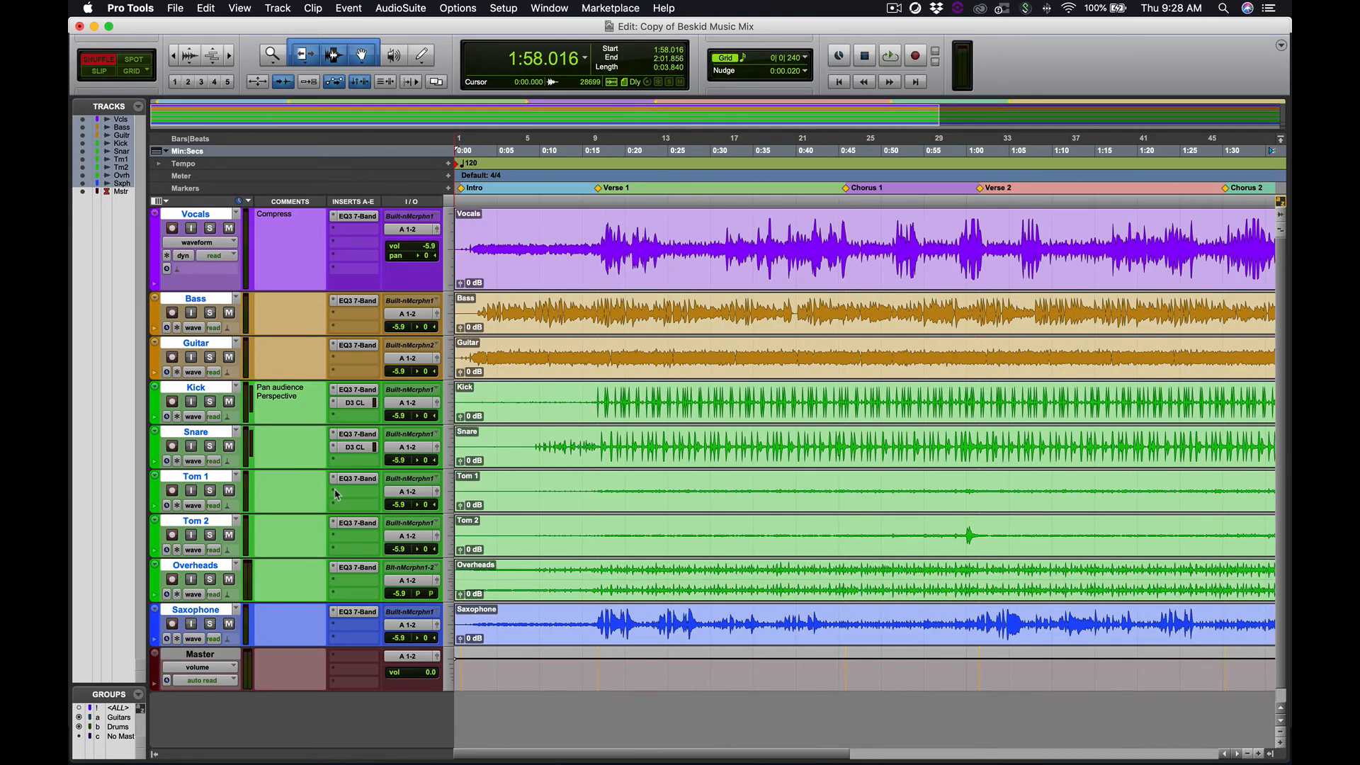
Insert the mono Dyn3 Expander/Gate on Tom 1 below its EQ and move the plug-in window clear of the tom tracks.
click(335, 494)
mouse_move(428, 573)
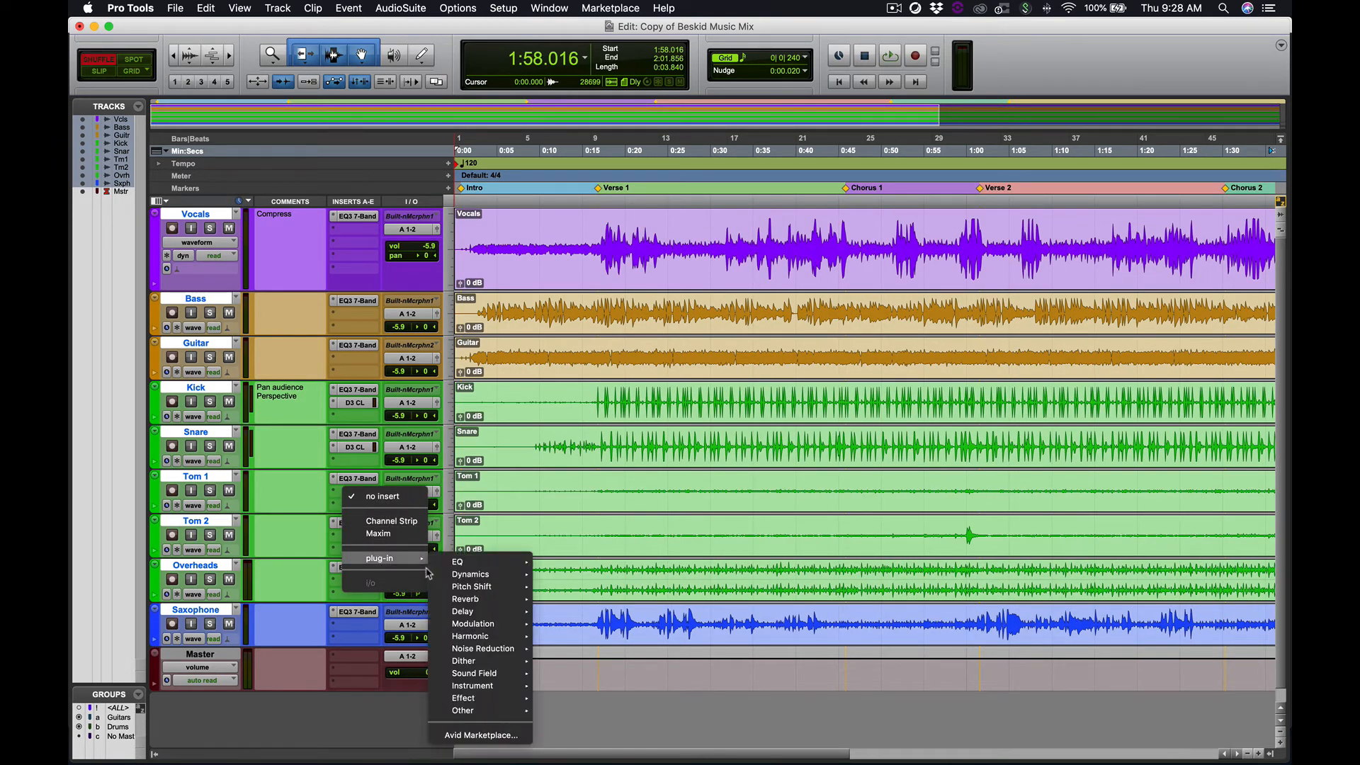
mouse_move(478, 574)
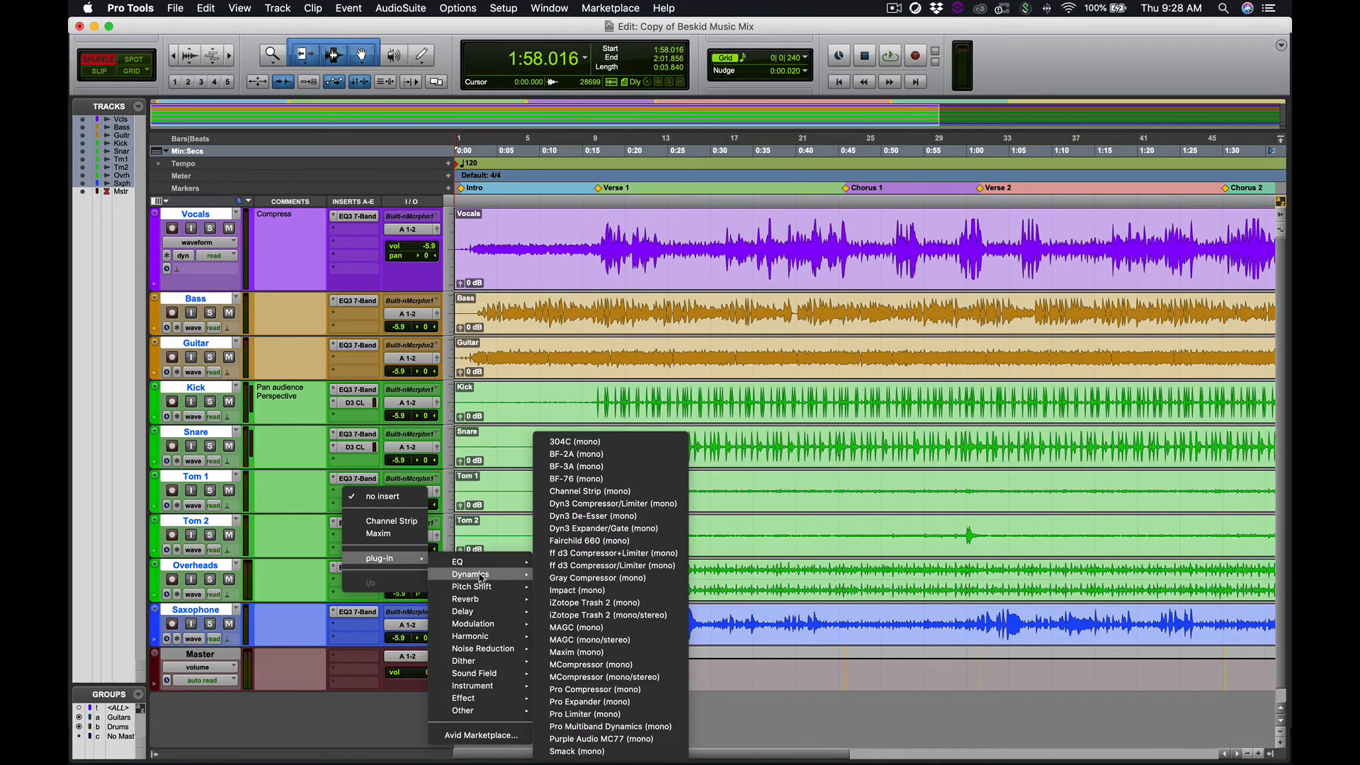
click(631, 529)
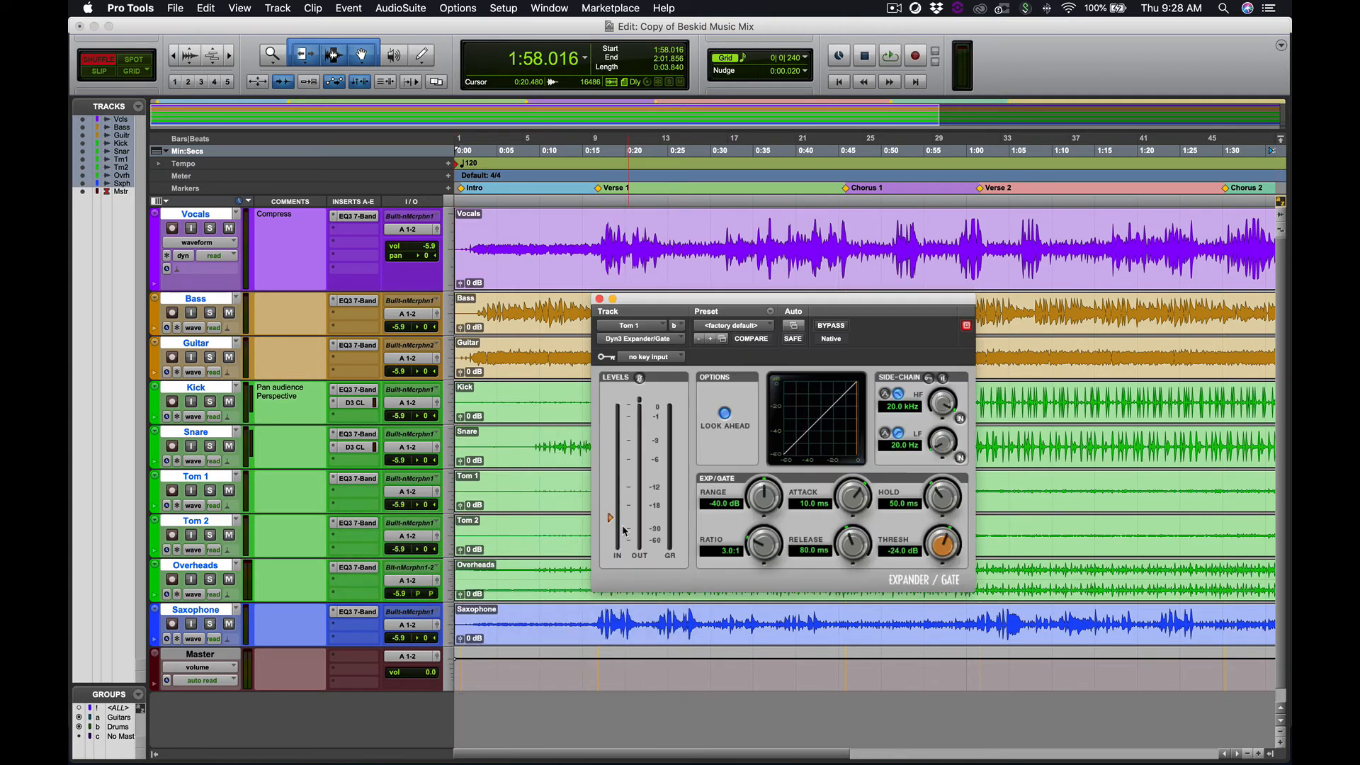
drag(742, 301, 820, 81)
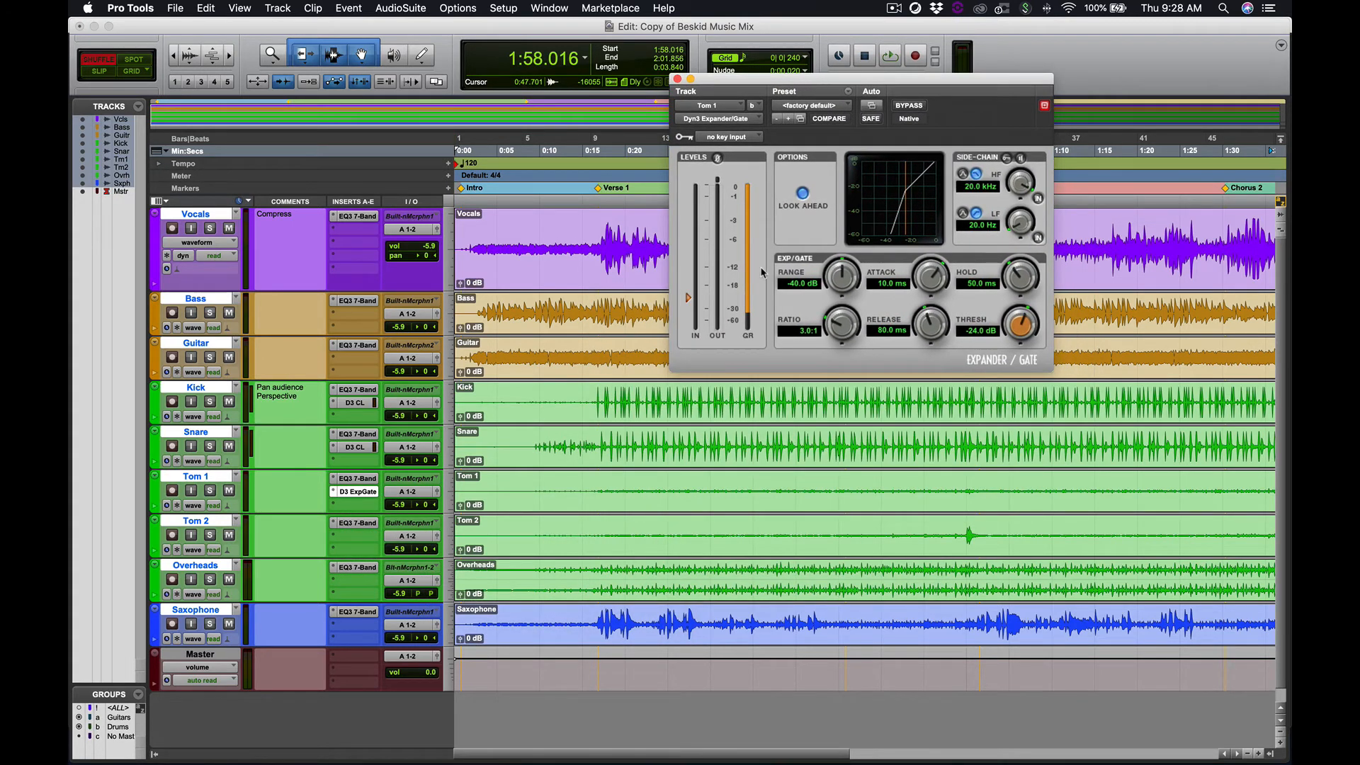
Solo Tom 1, play it from 0:15.957 and raise the gate threshold to -15.8 dB during playback.
click(210, 491)
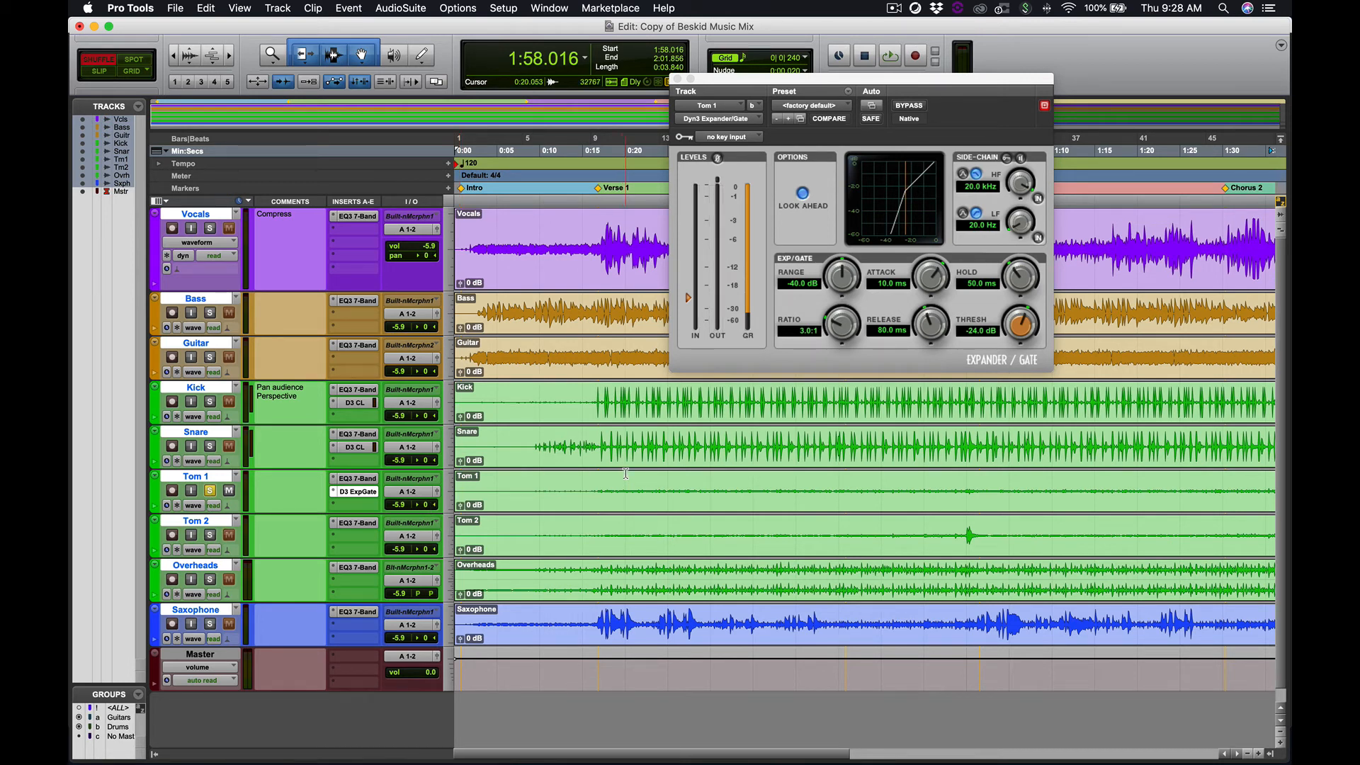
click(588, 487)
key(space)
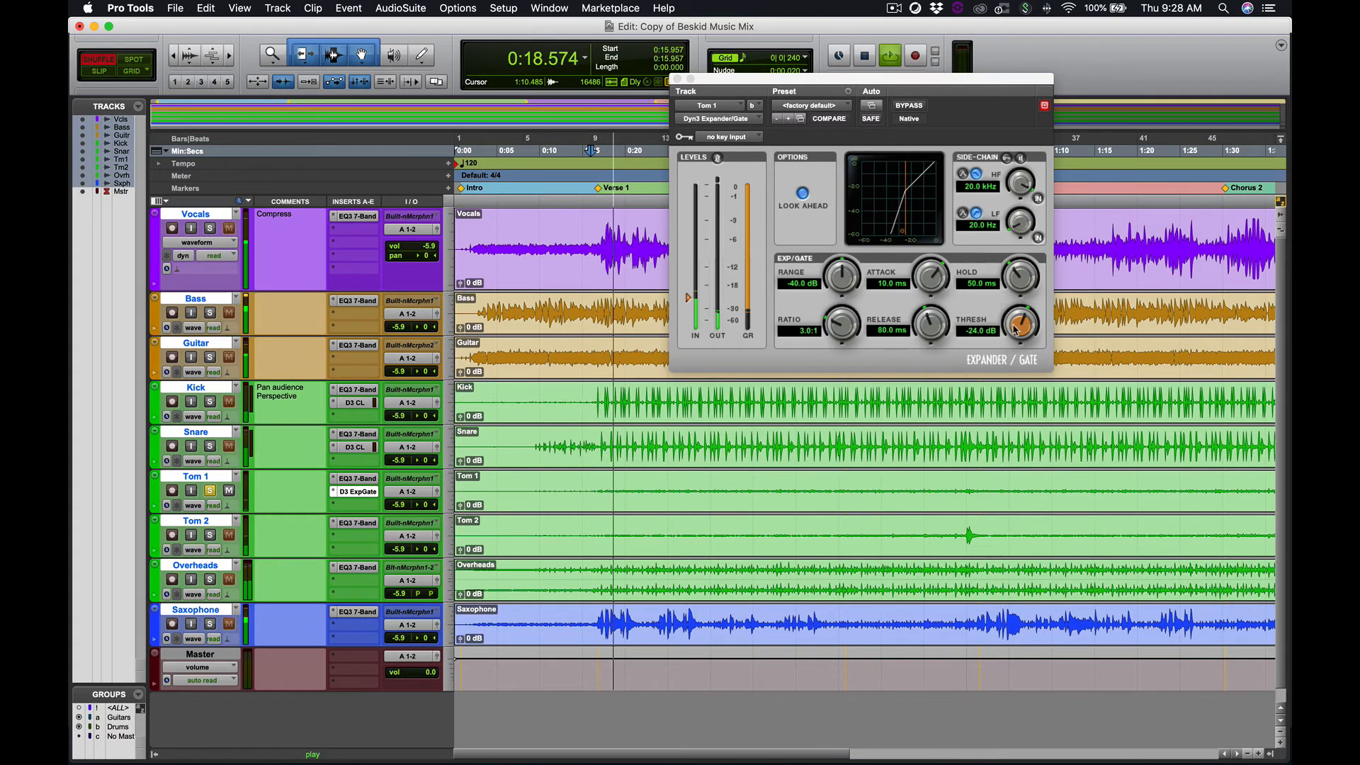
drag(1016, 329, 1017, 320)
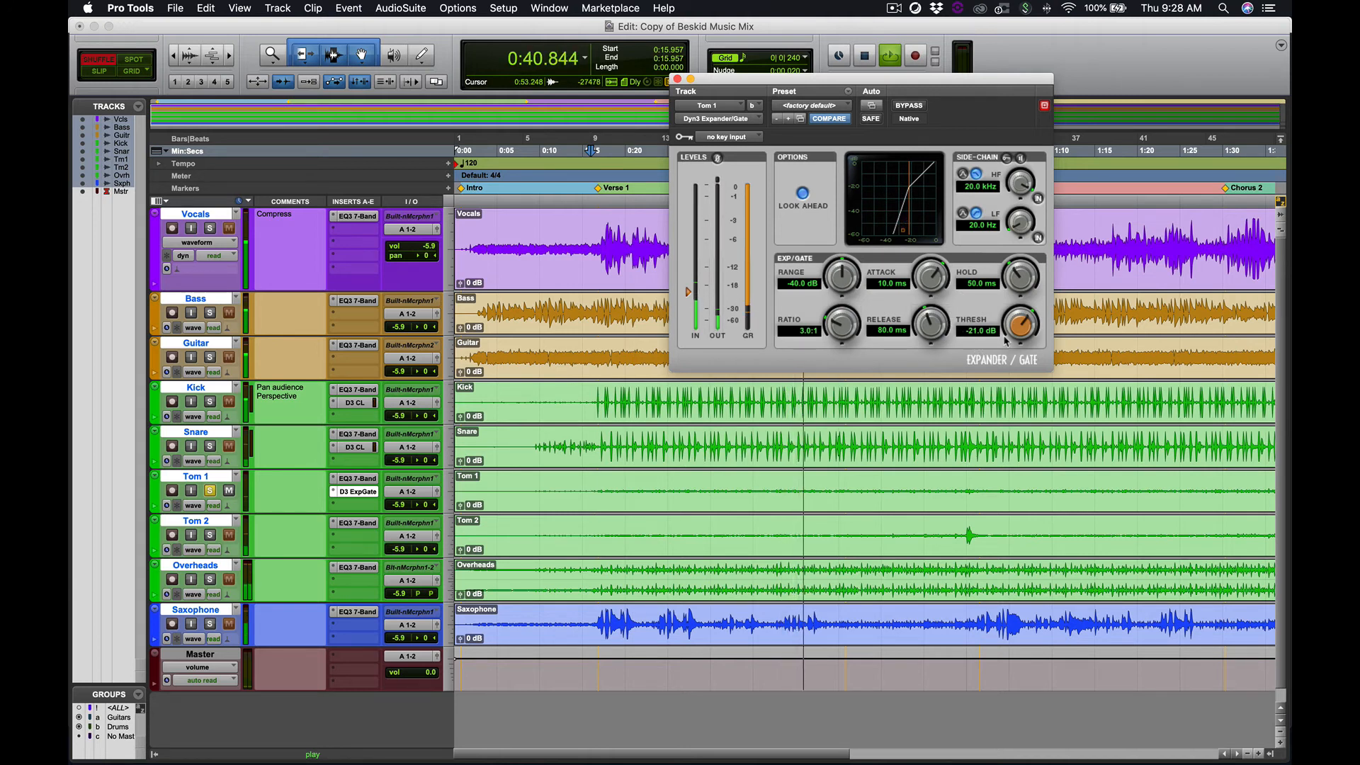
drag(1017, 327, 1015, 310)
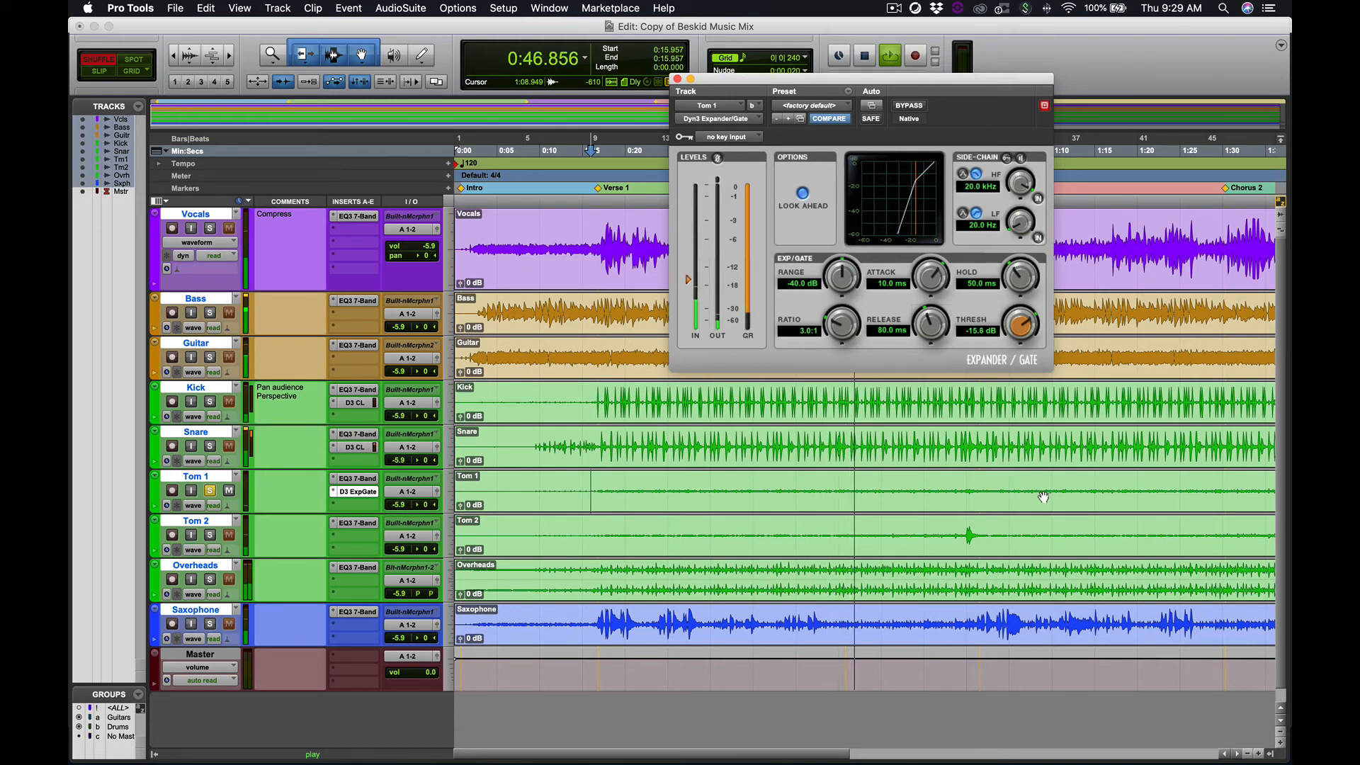
Play the gated Tom 1 from 1:42.314 to hear its hit at the start of Verse 3.
scroll(1042, 496, right, 2)
scroll(1043, 496, right, 6)
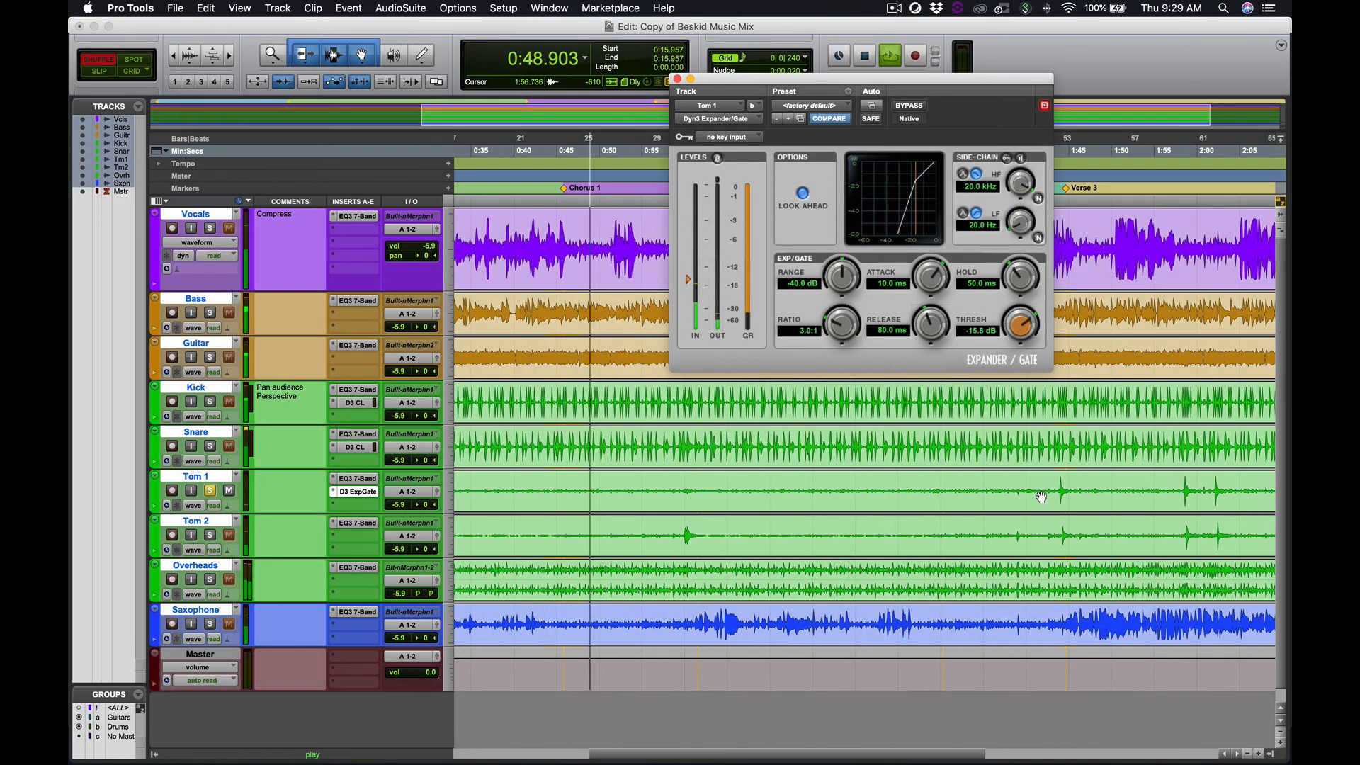
key(space)
click(1046, 483)
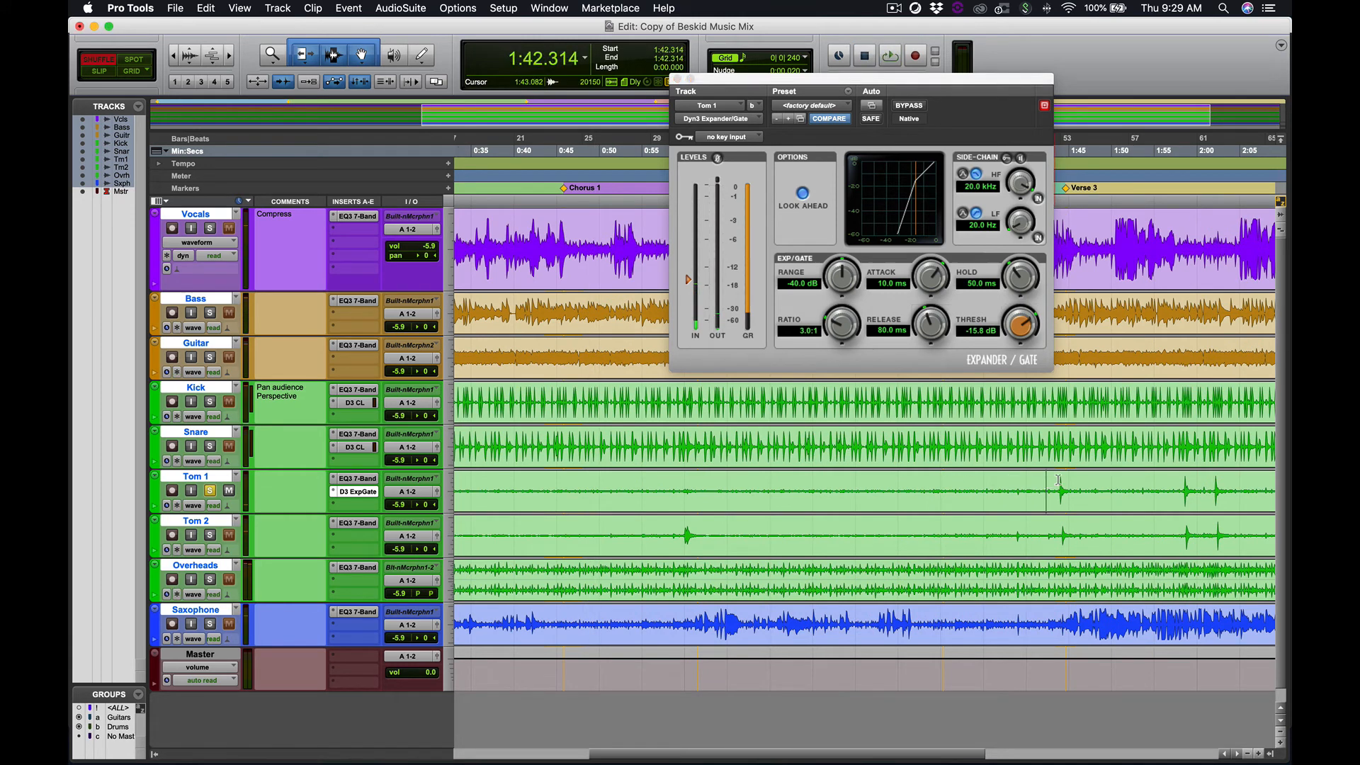
key(space)
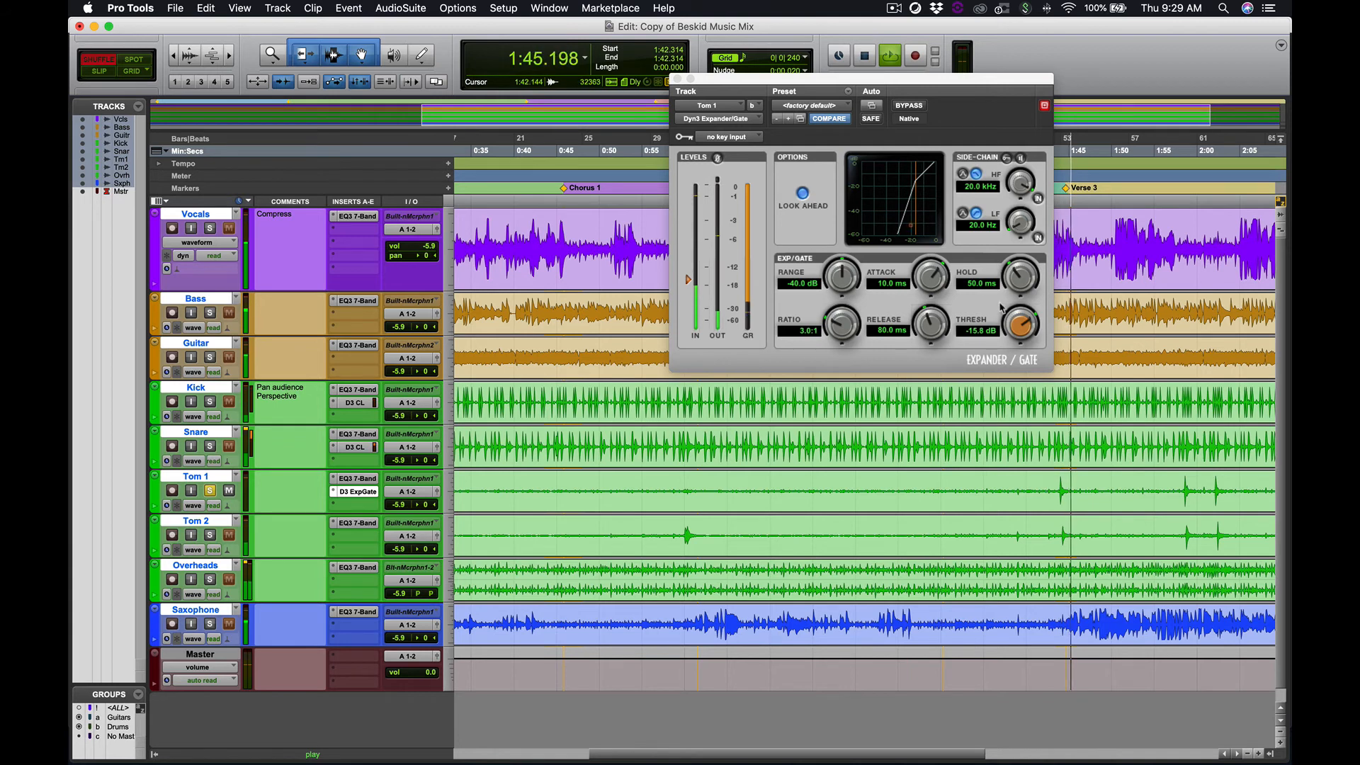
Replay Tom 1 from 1:41.802, lower the gate threshold to -17.0 dB, and stop after listening again.
key(space)
click(1041, 488)
key(space)
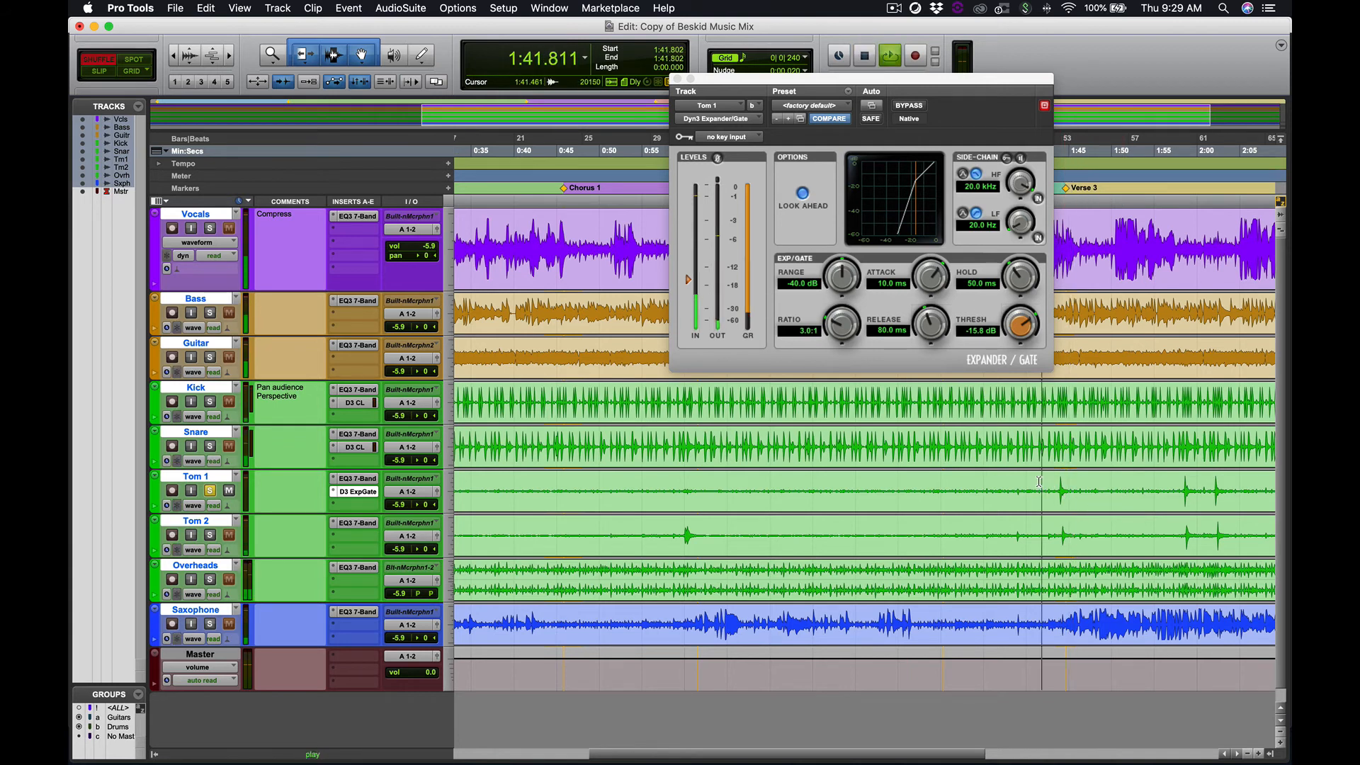
mouse_move(1020, 324)
mouse_down()
mouse_move(1016, 357)
mouse_move(1017, 335)
mouse_up()
key(space)
key(space)
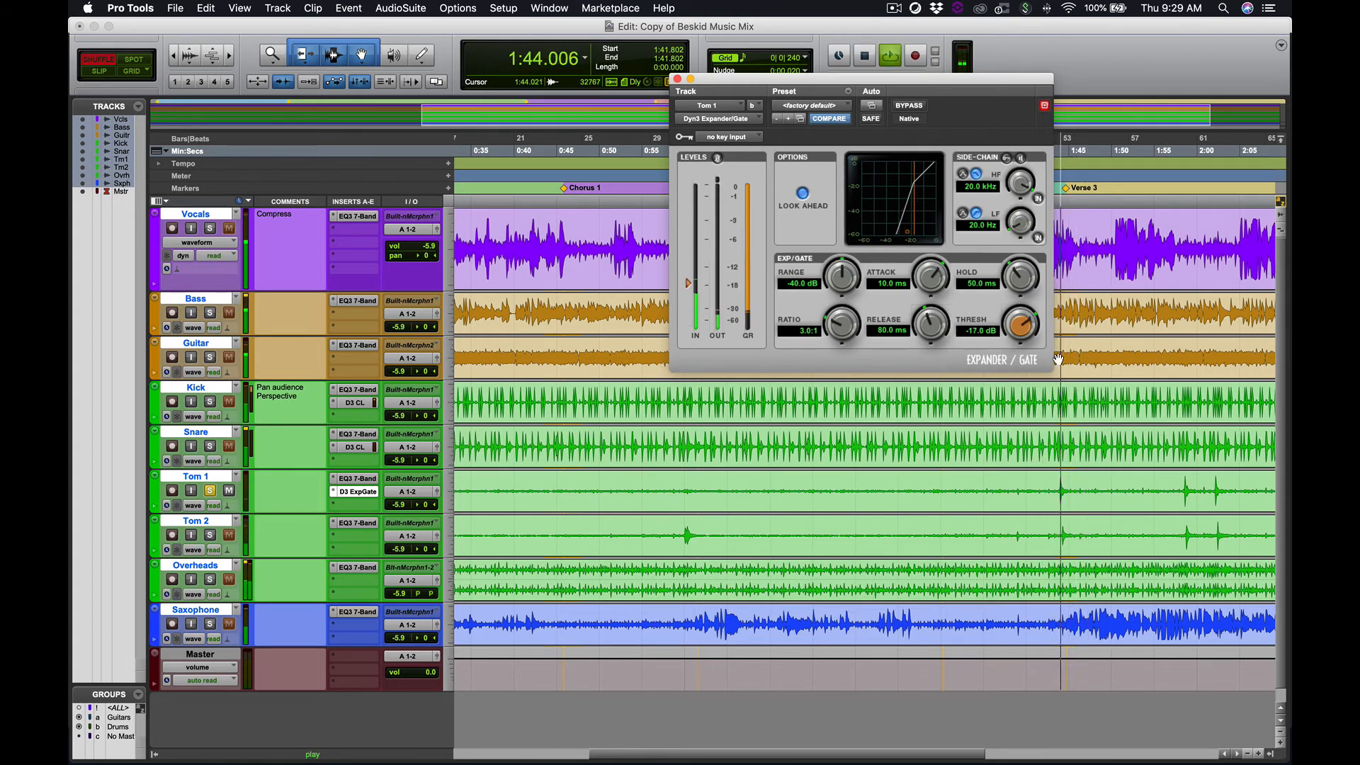
key(space)
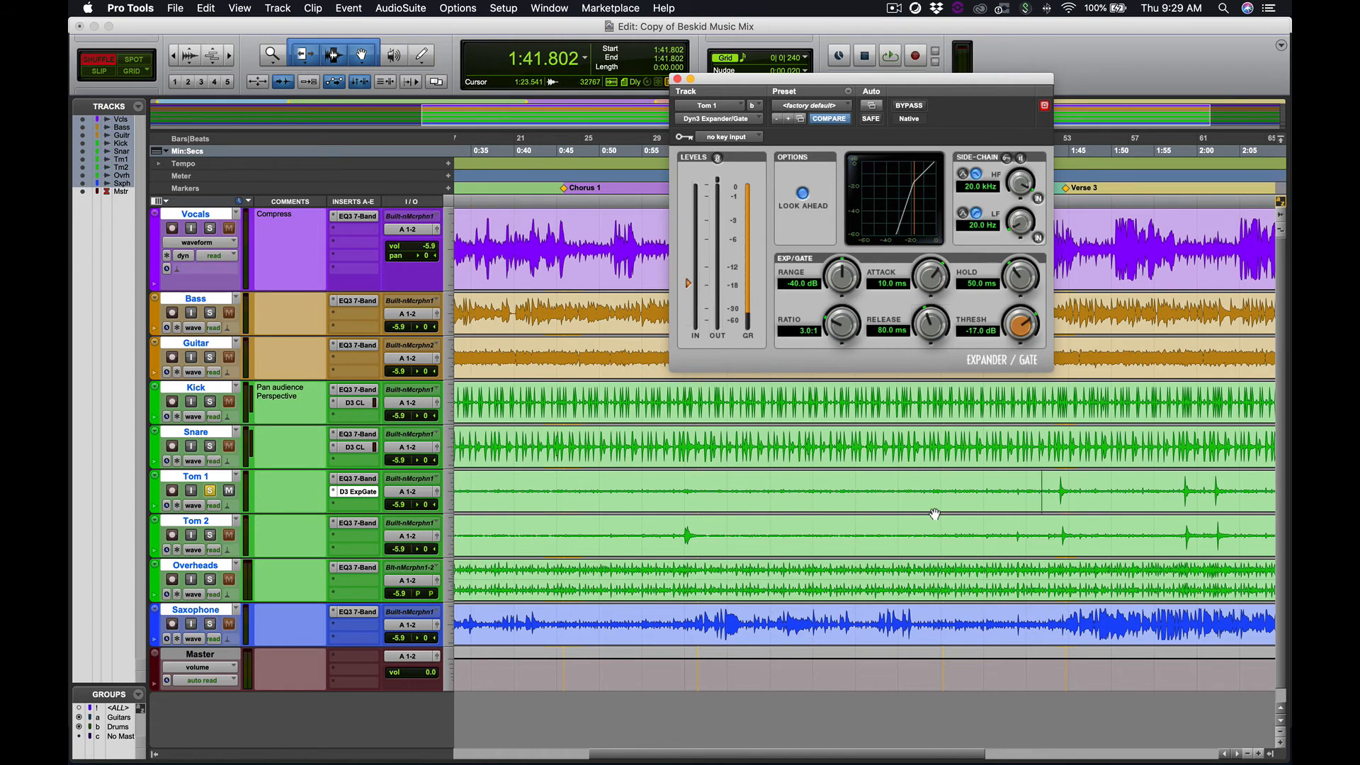
Solo Tom 2 and copy the Expander/Gate insert from Tom 1 to it, keeping the same settings, and close the plug-in window.
click(209, 536)
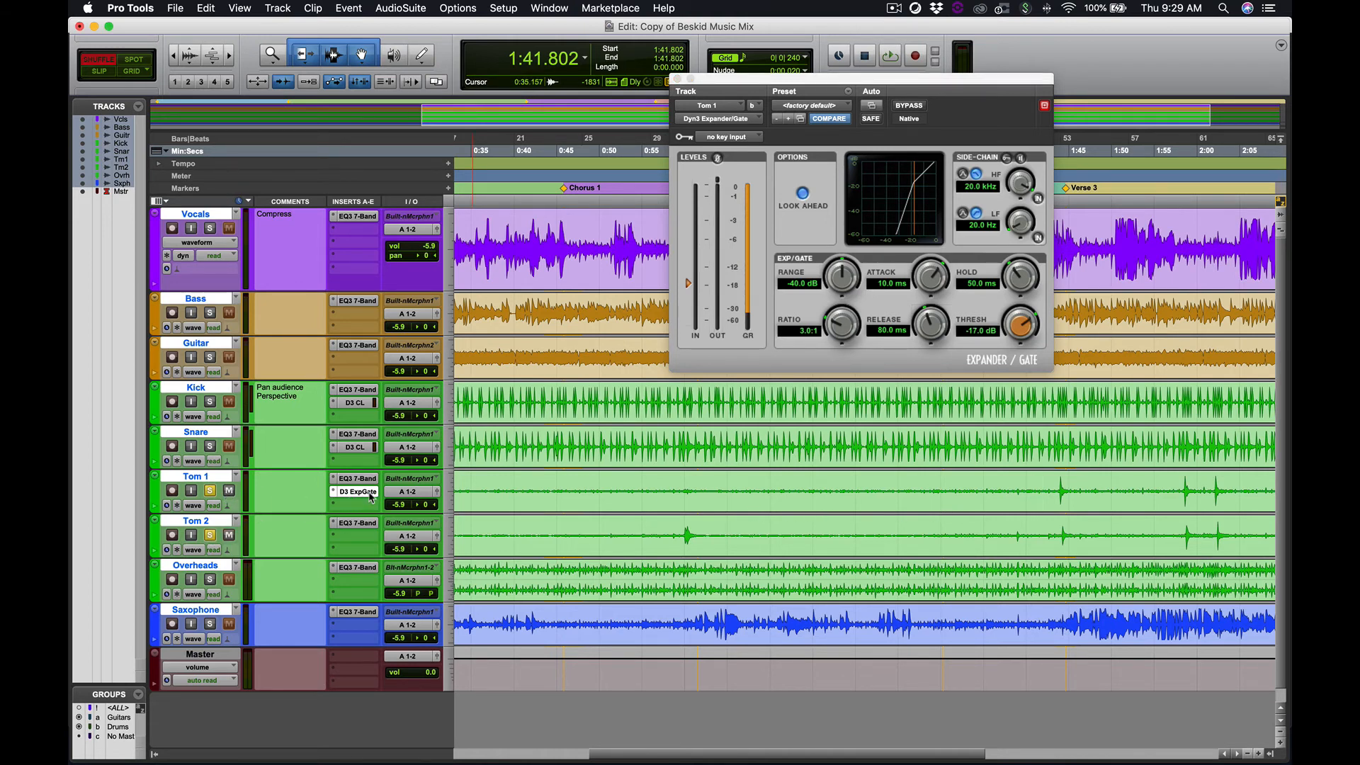
drag(370, 538, 371, 539)
click(355, 539)
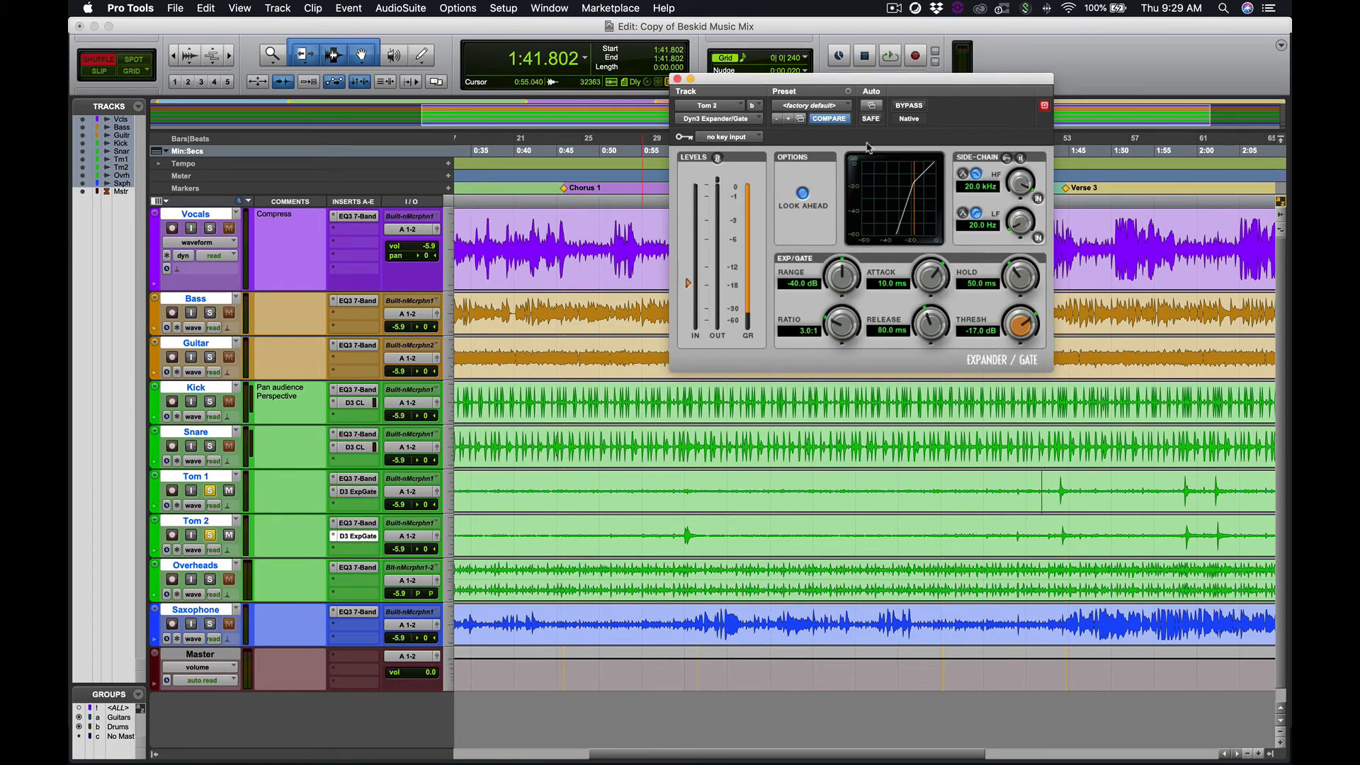
click(677, 79)
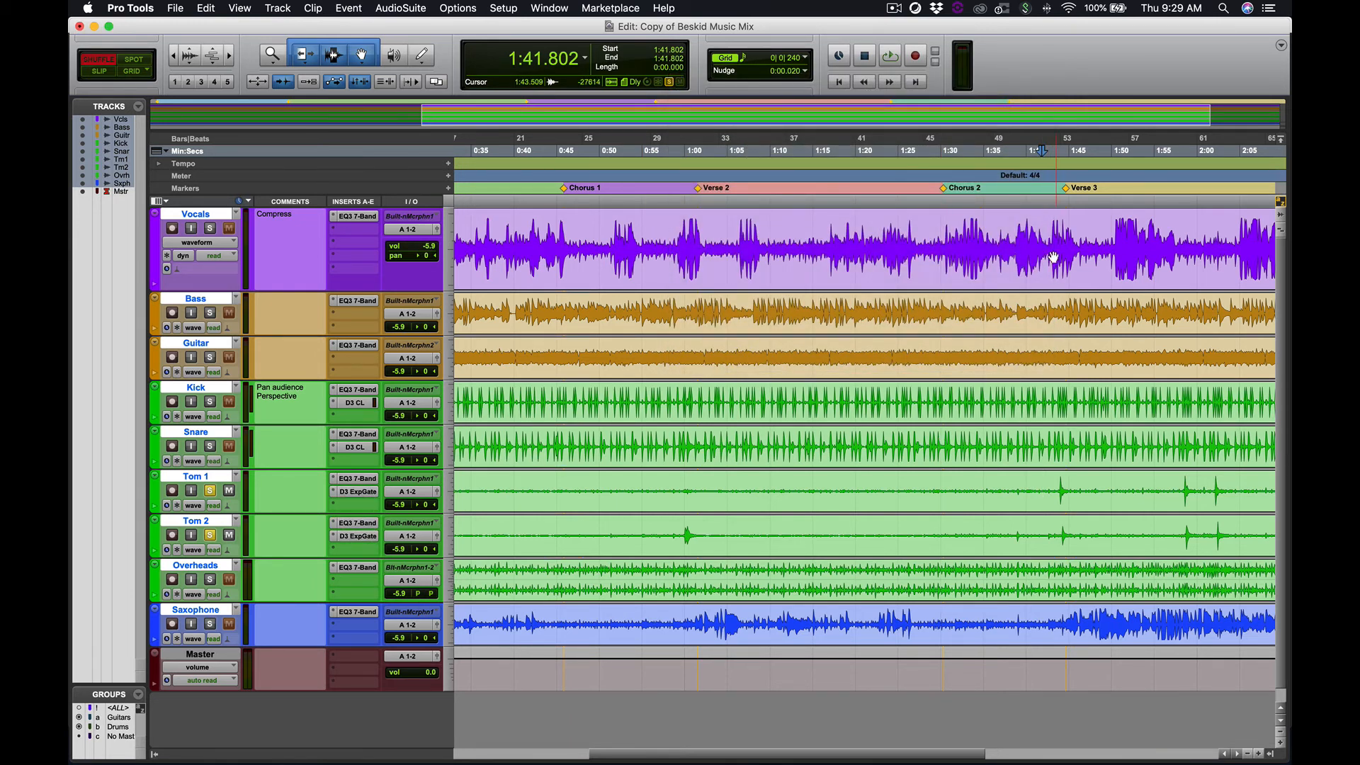
Play the two soloed, gated toms from 1:33.952 into Verse 3 and stop playback.
click(976, 151)
key(space)
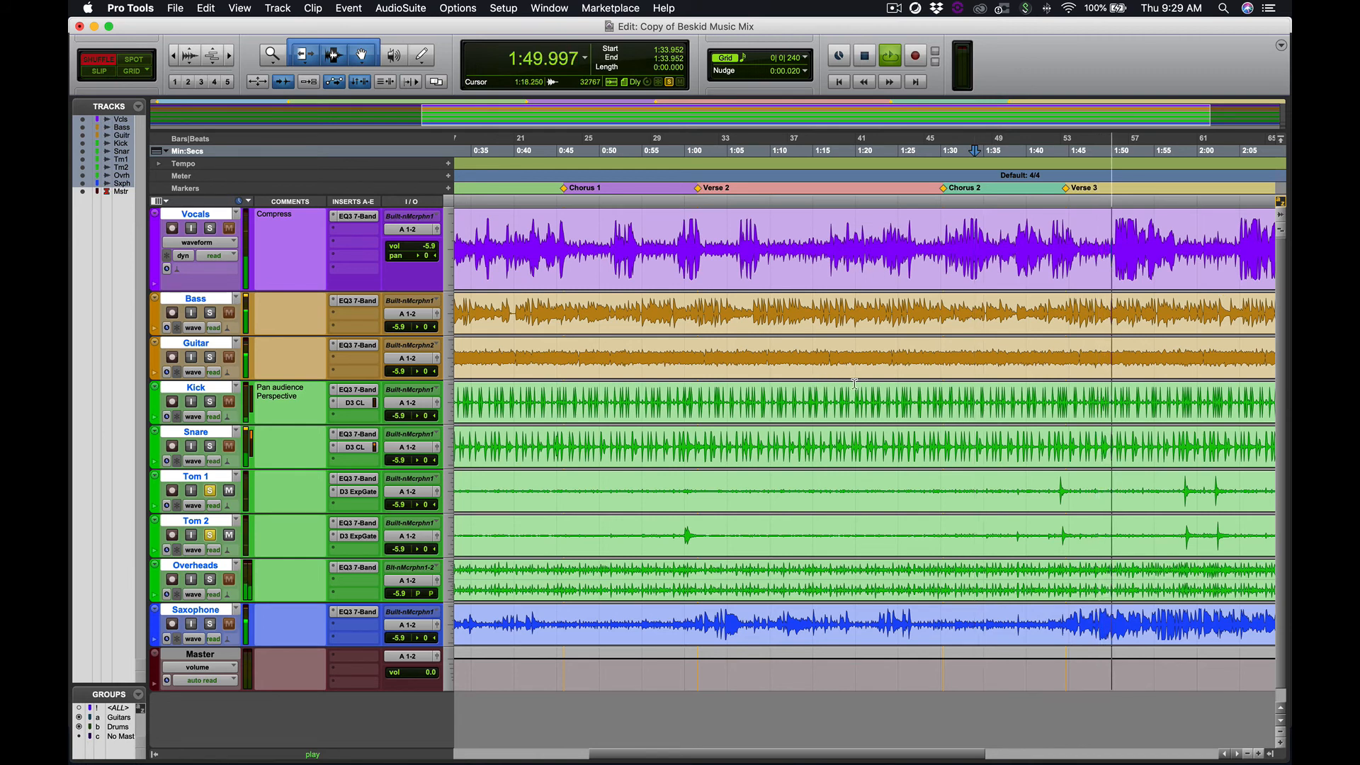
key(space)
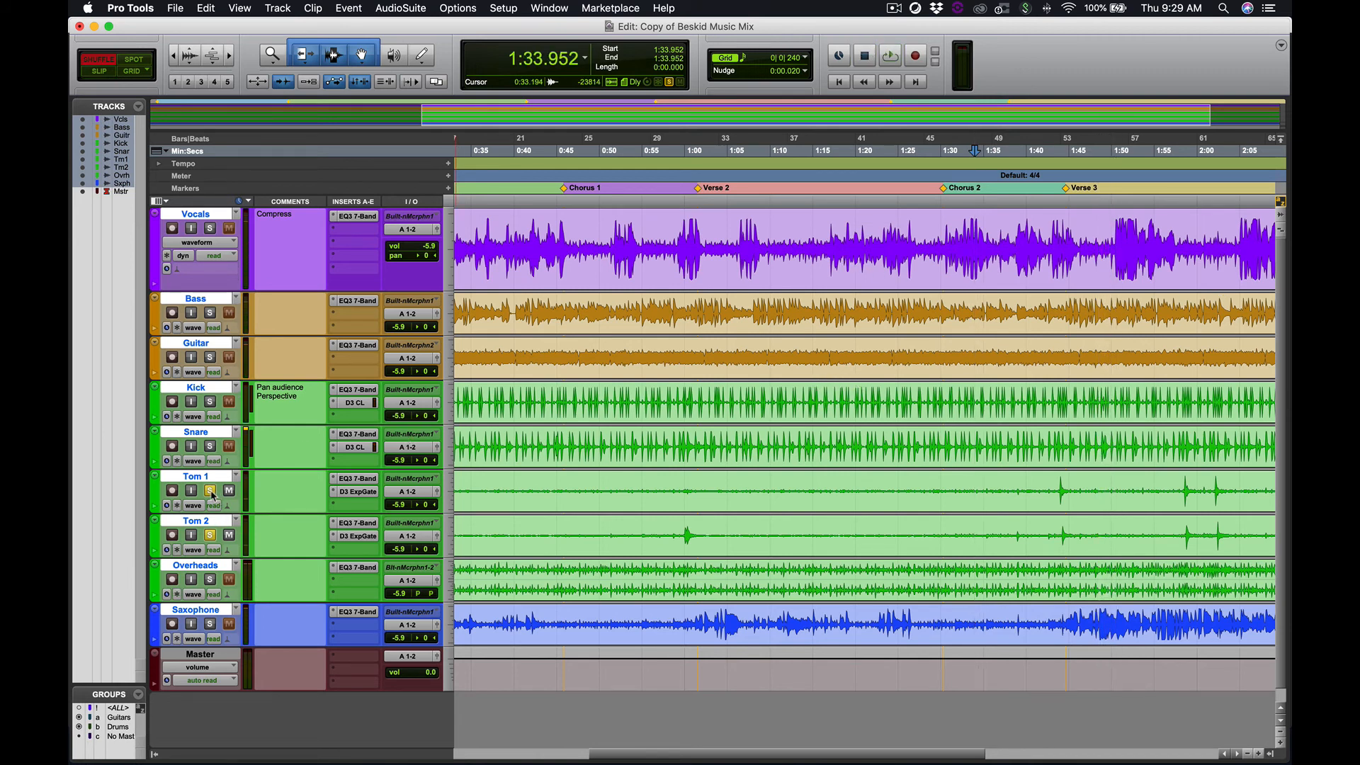
Unsolo Tom 1 and Tom 2, play the full mix from 1:33.952 into Verse 3, and stop playback.
click(211, 533)
click(210, 534)
key(space)
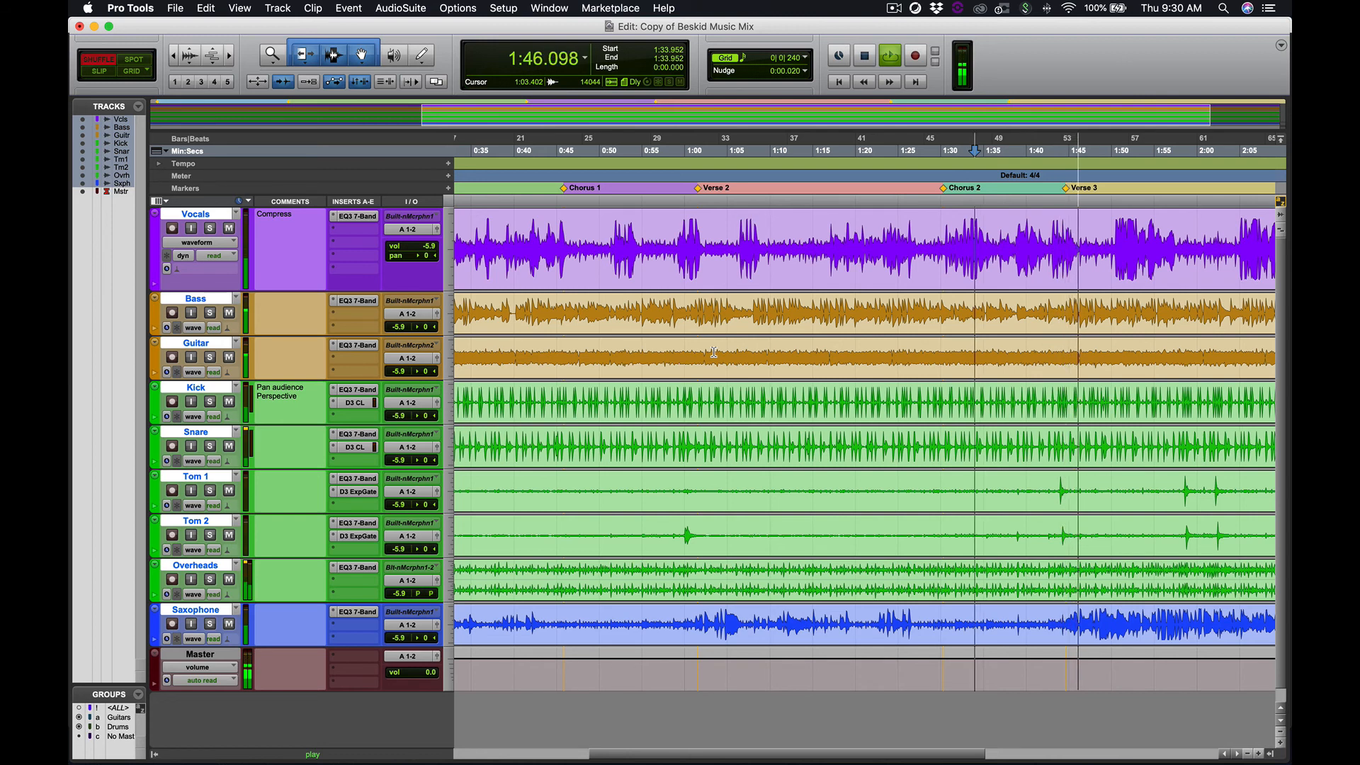
key(space)
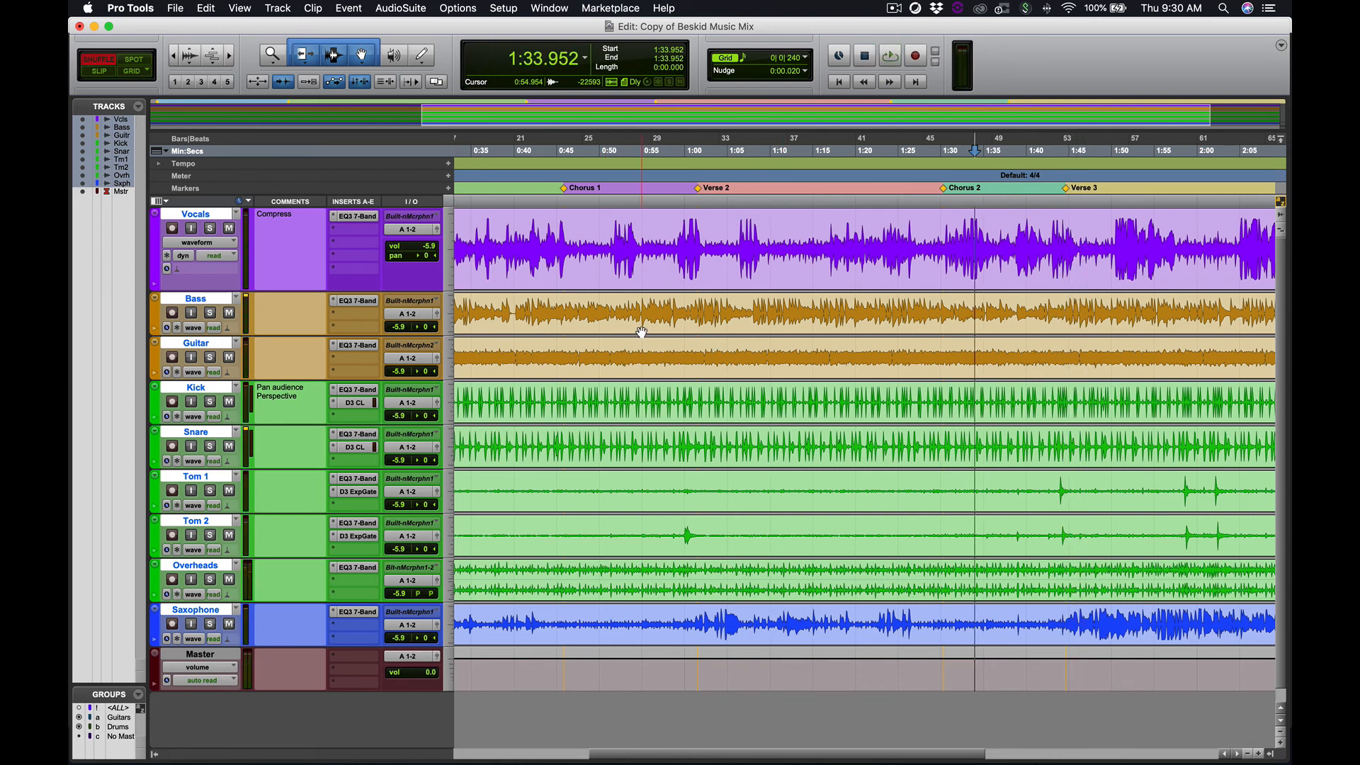
Examine the drum tracks across the song, highlighting both toms from 0:46.165 to 1:18.250 and the Tom 1 hit from 1:42.997 to 1:46.154.
scroll(641, 333, left, 15)
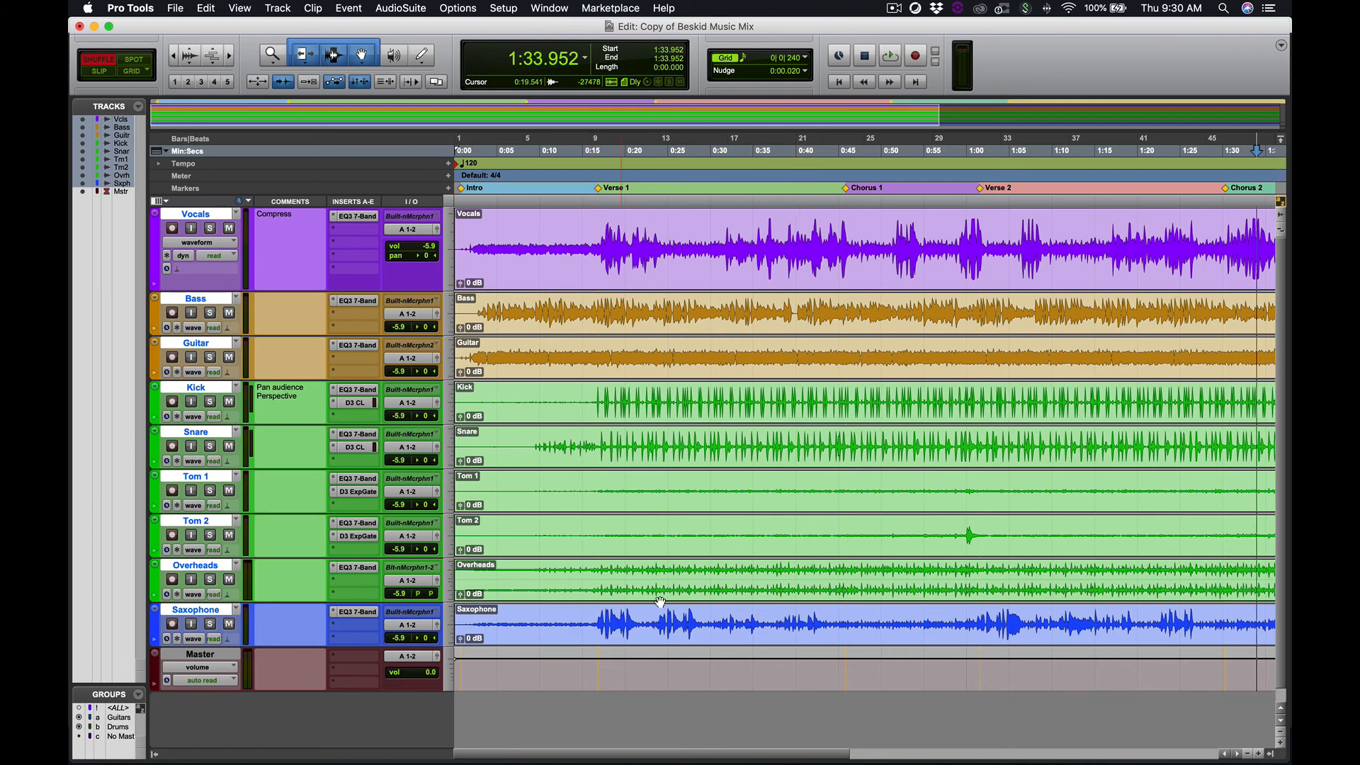
scroll(759, 571, right, 10)
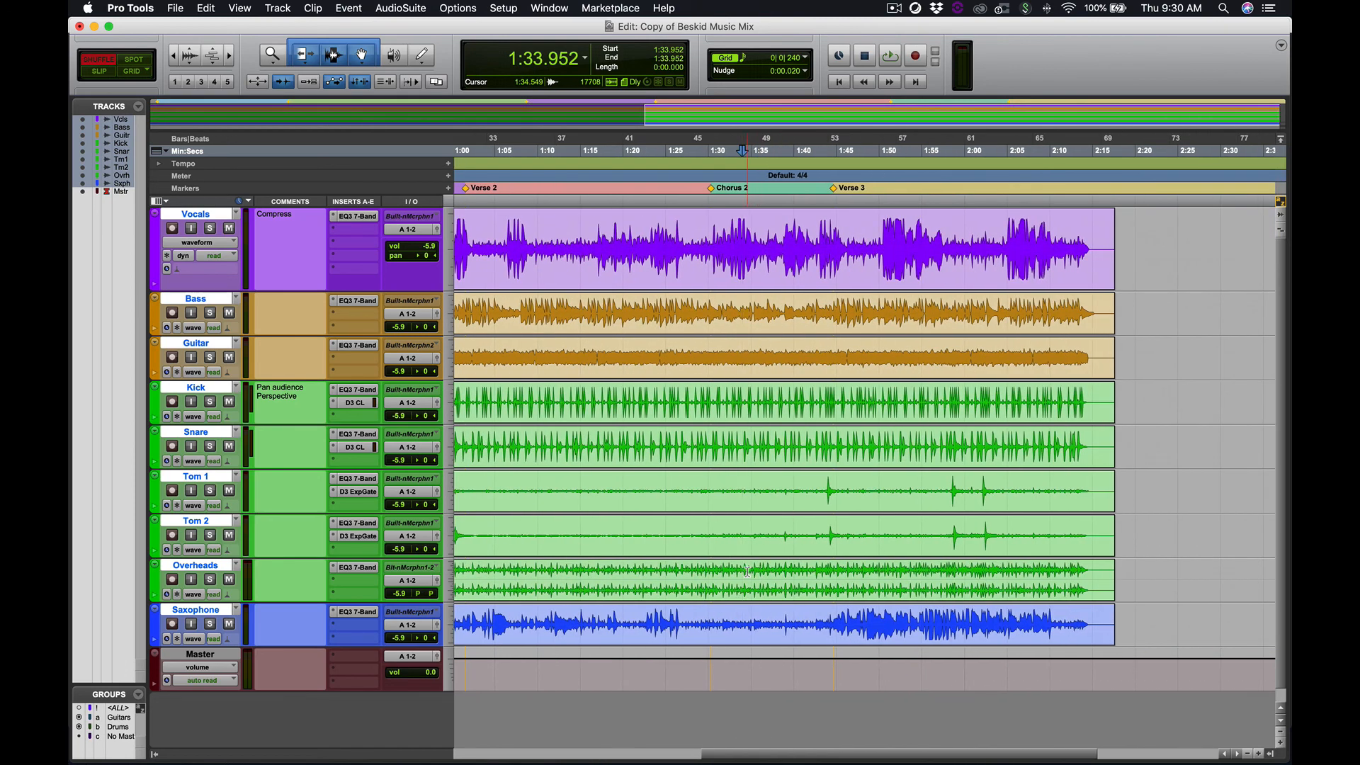
scroll(847, 586, right, 4)
scroll(846, 587, right, 2)
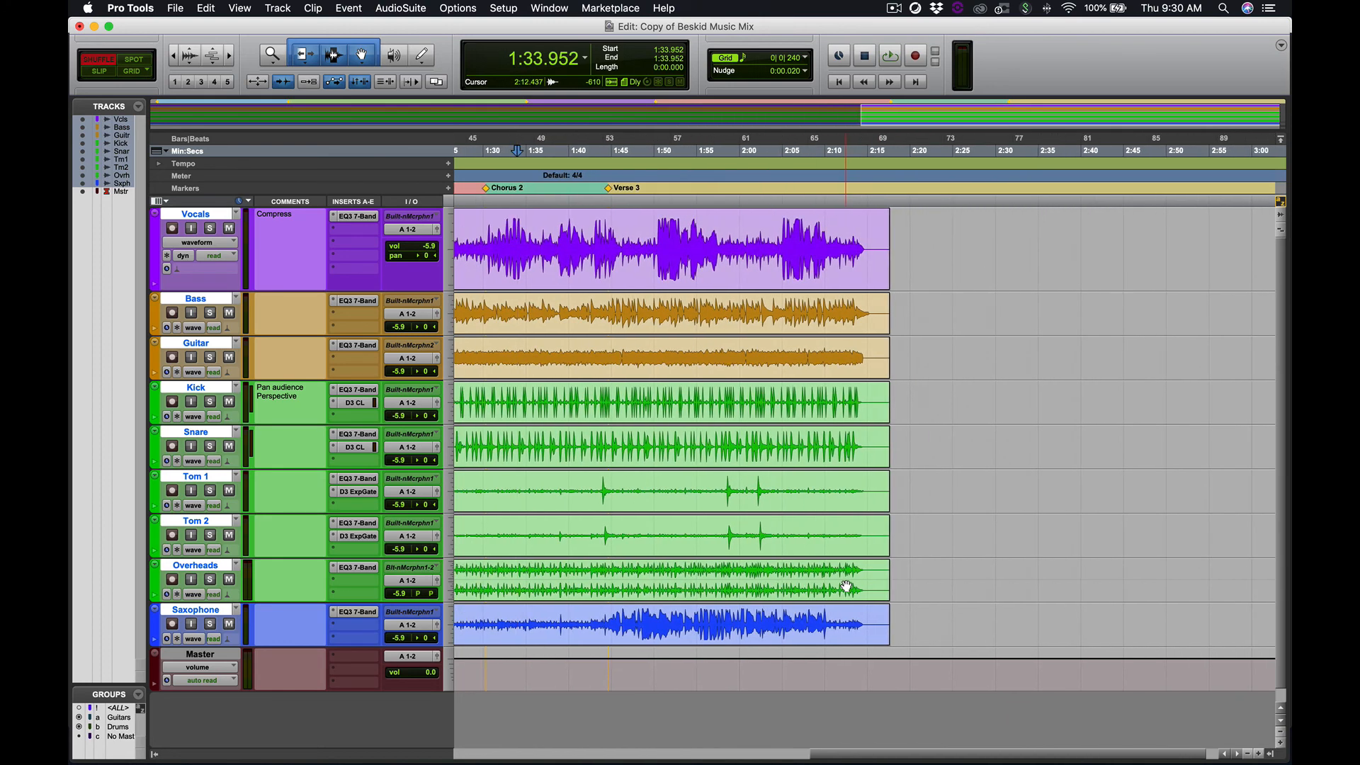
scroll(847, 586, left, 8)
scroll(847, 586, left, 10)
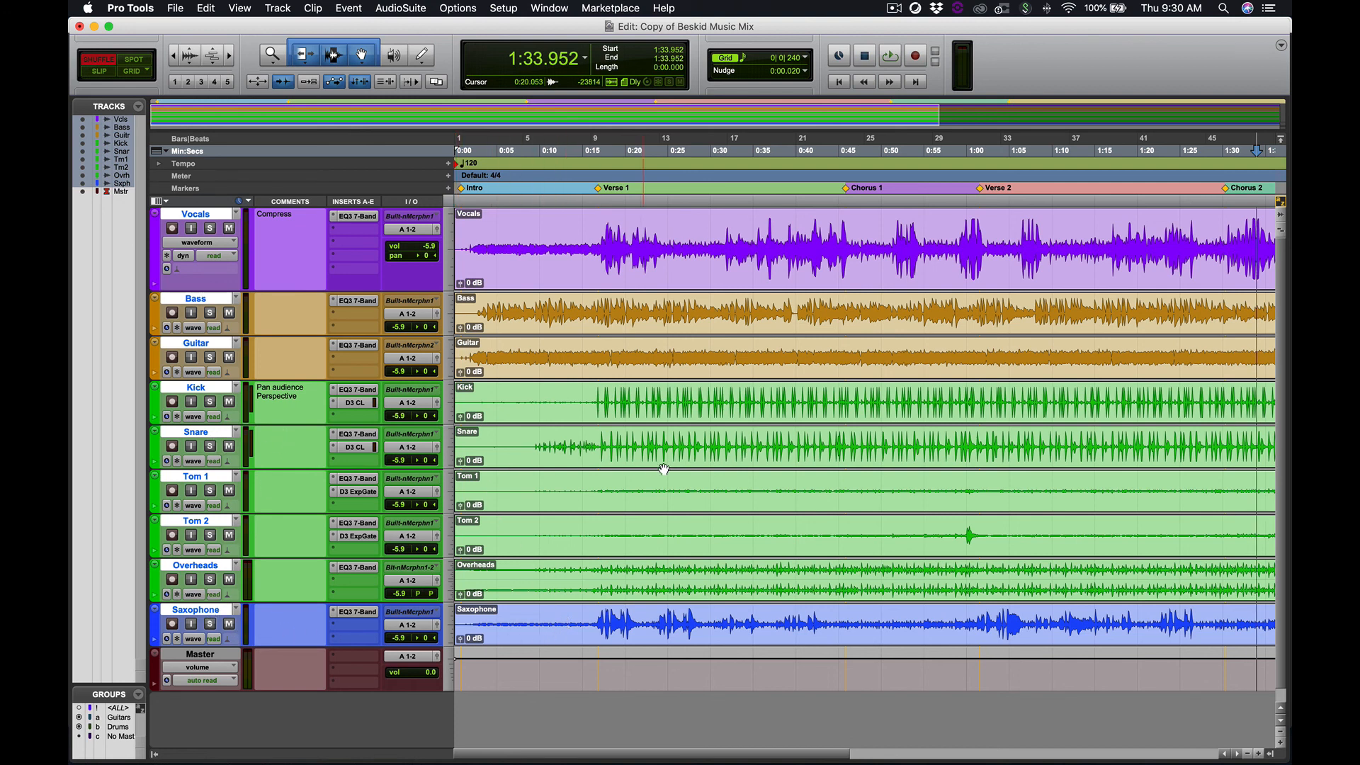
scroll(581, 522, right, 10)
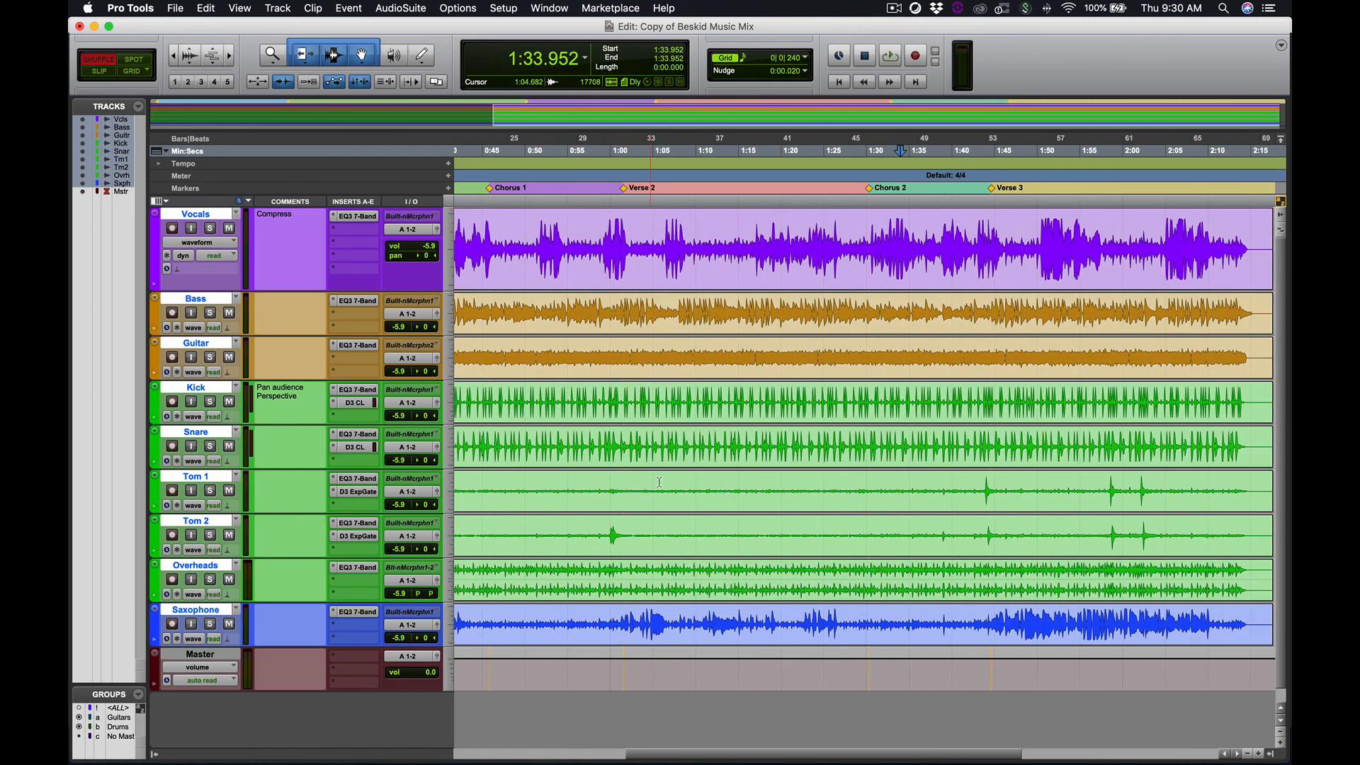
drag(766, 489, 491, 537)
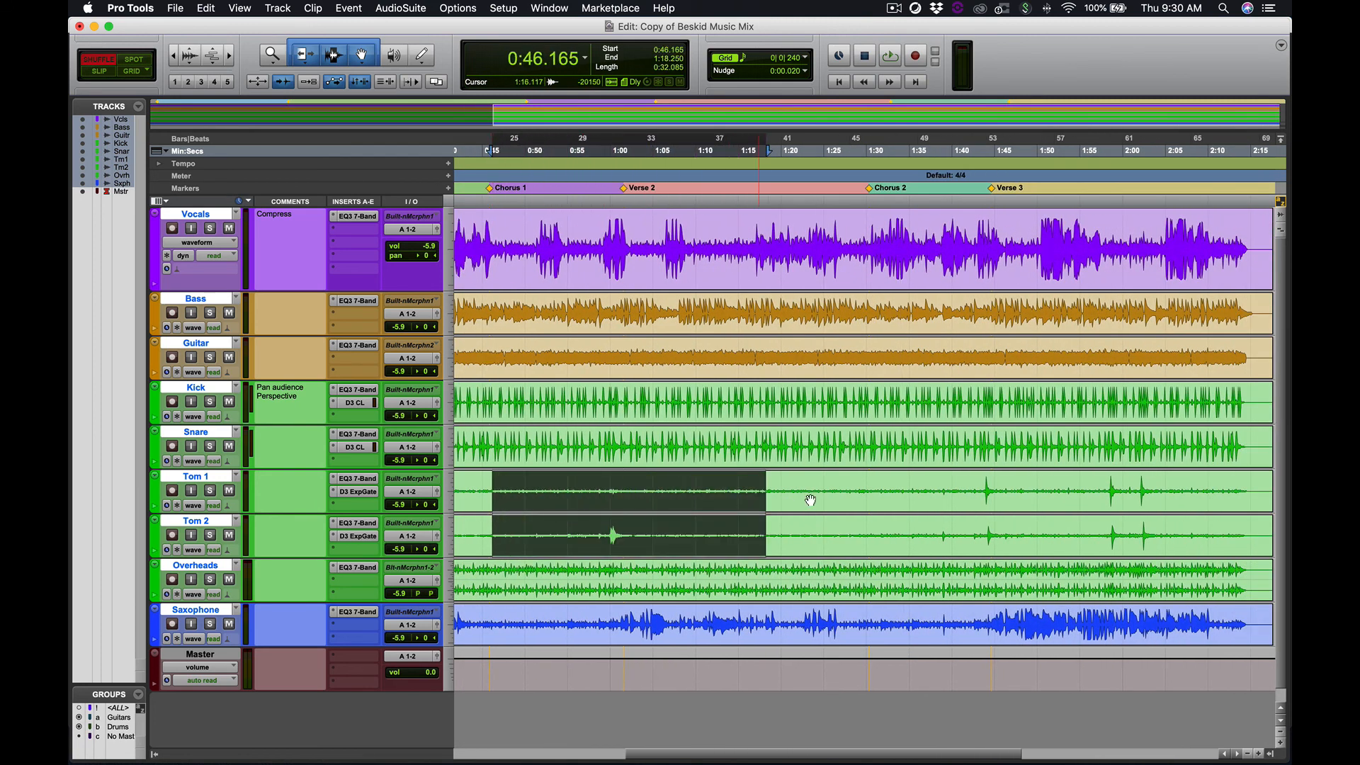
drag(977, 490, 1005, 492)
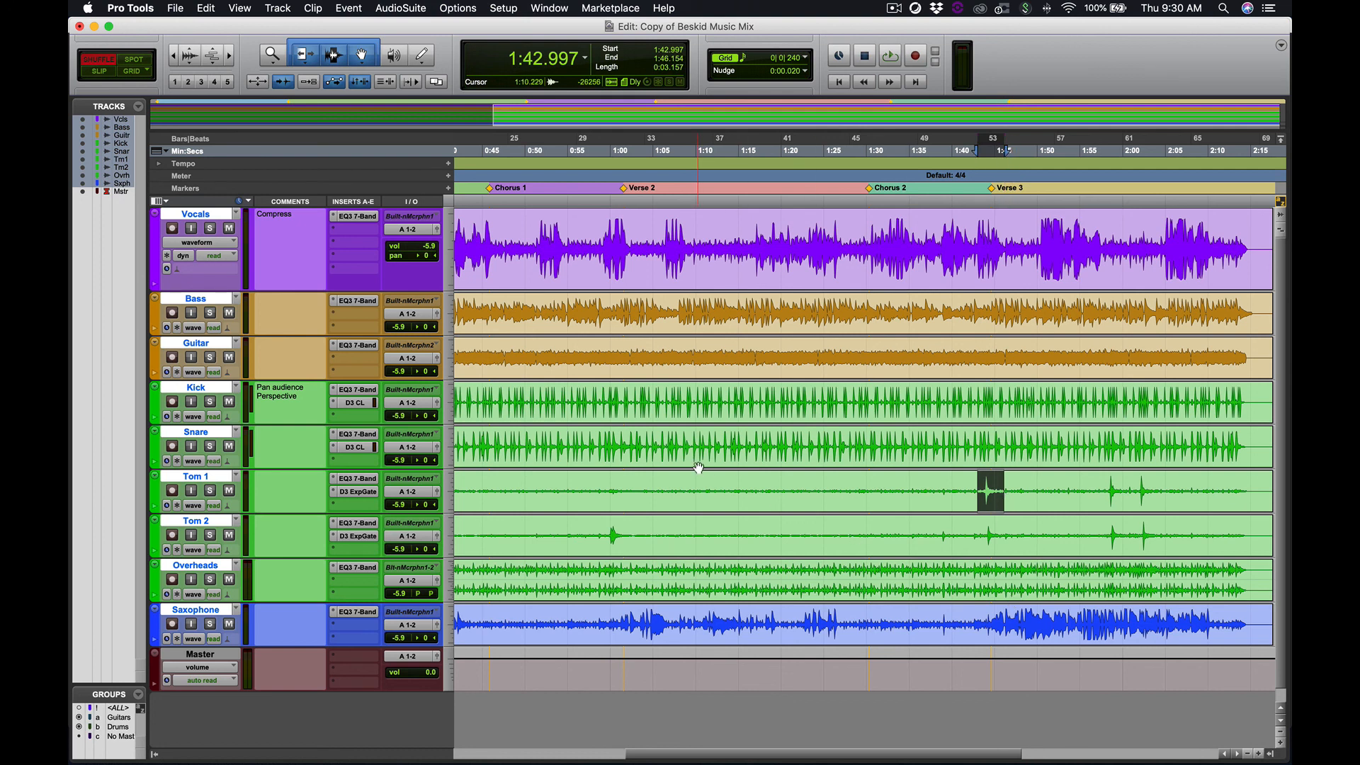
scroll(697, 464, left, 10)
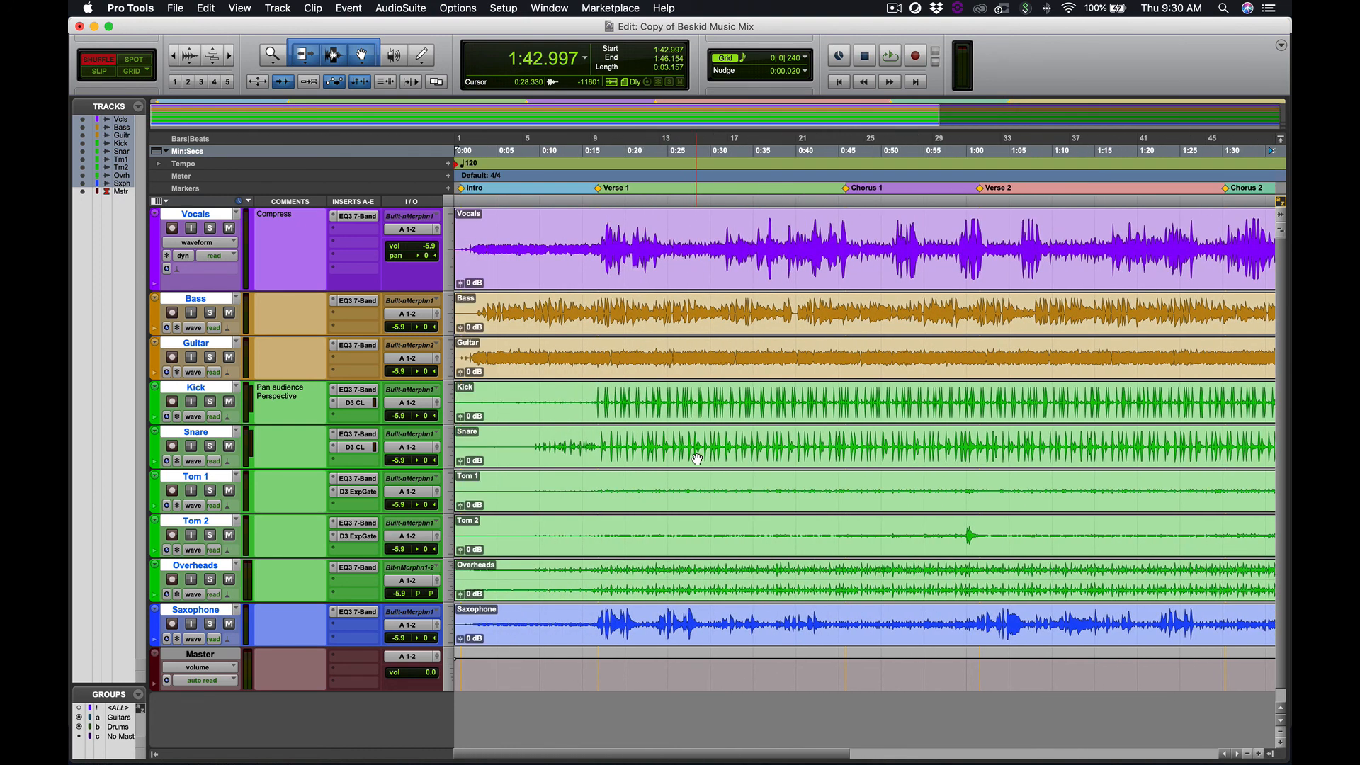